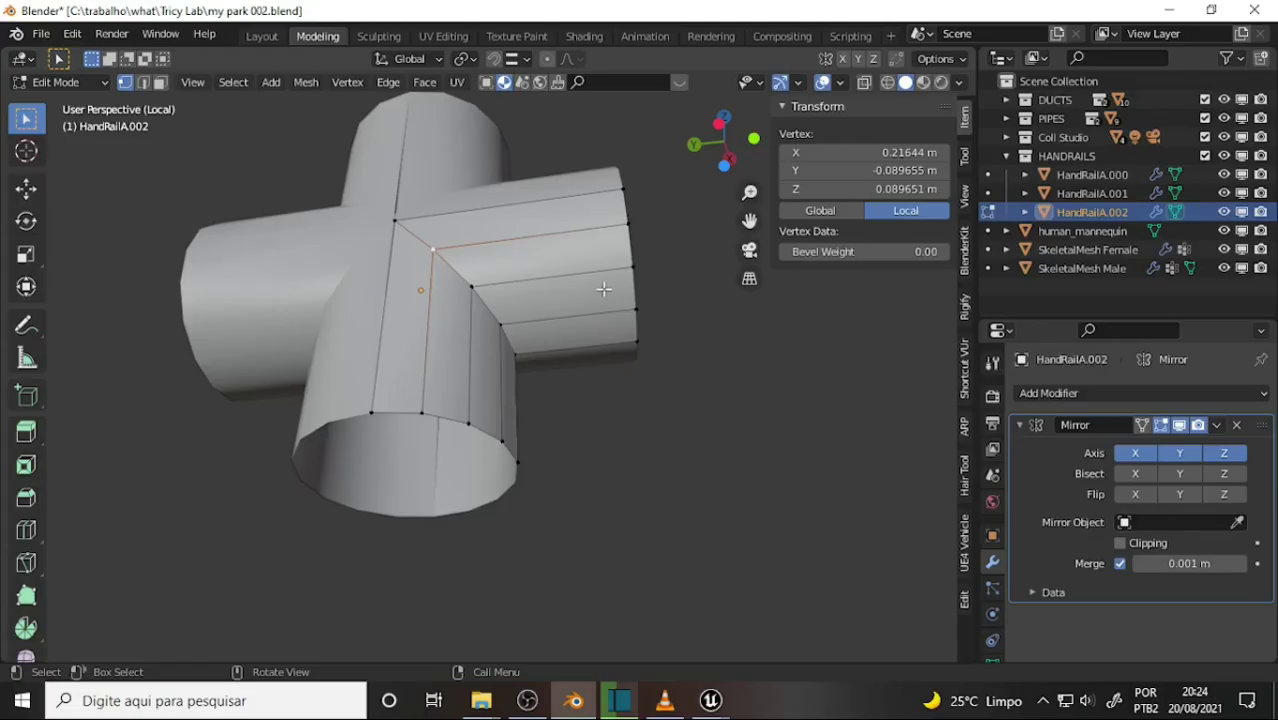
Step: Set the stray seam vertex's local Y coordinate to 0 m in the Item panel
mouse_move(585, 388)
middle_mouse_down()
mouse_move(508, 365)
mouse_move(622, 362)
mouse_move(587, 384)
mouse_move(608, 288)
mouse_move(628, 292)
middle_mouse_up()
scroll(589, 370, "up", 1)
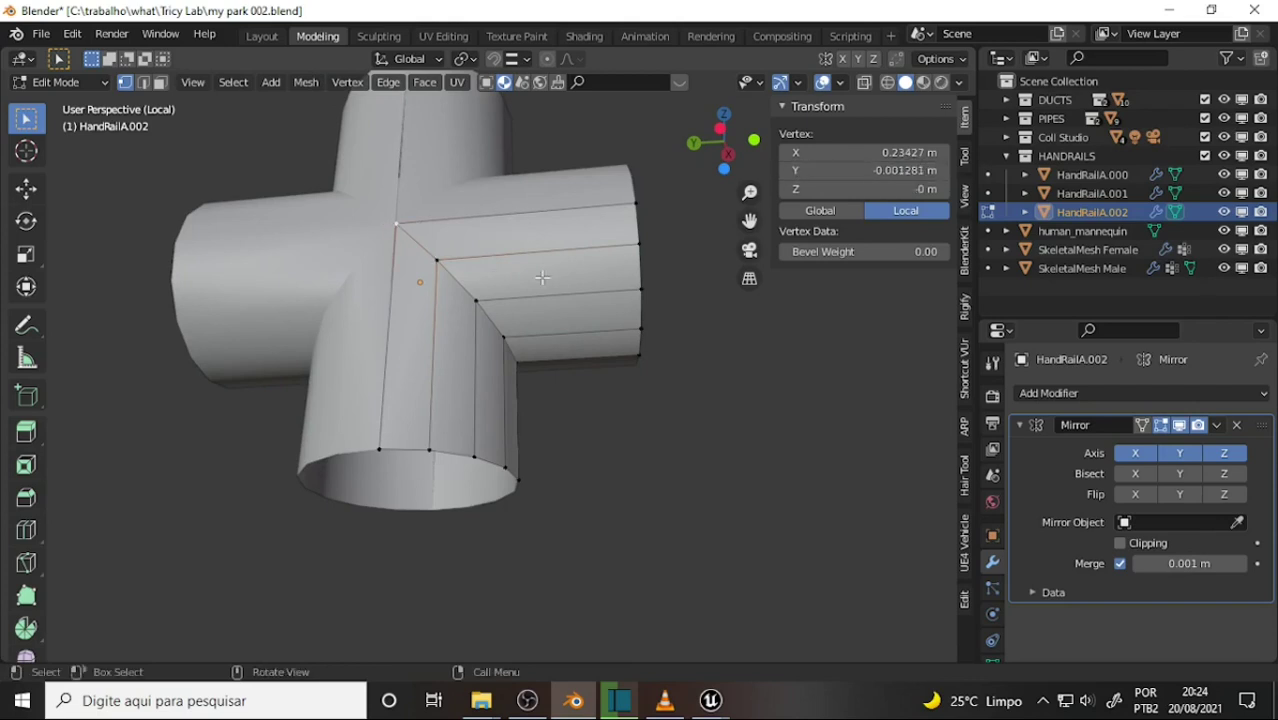
left_click(865, 170)
type("0")
key("Return")
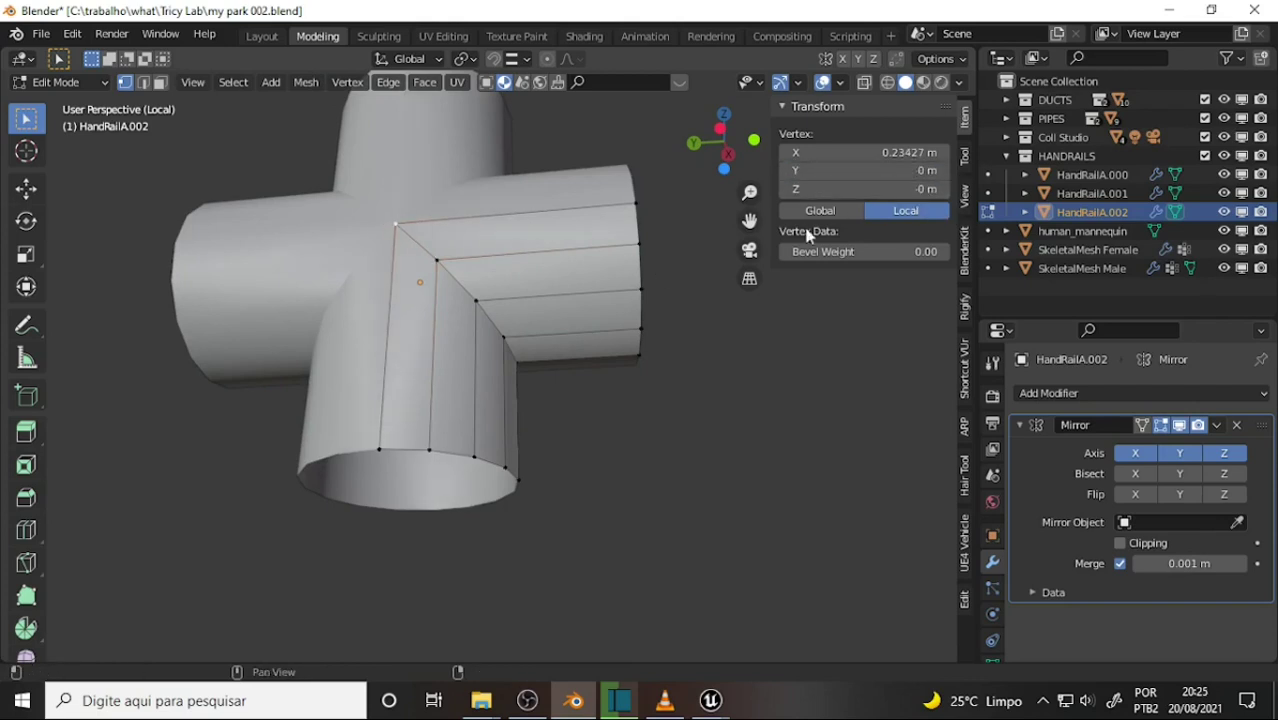
left_click(925, 171)
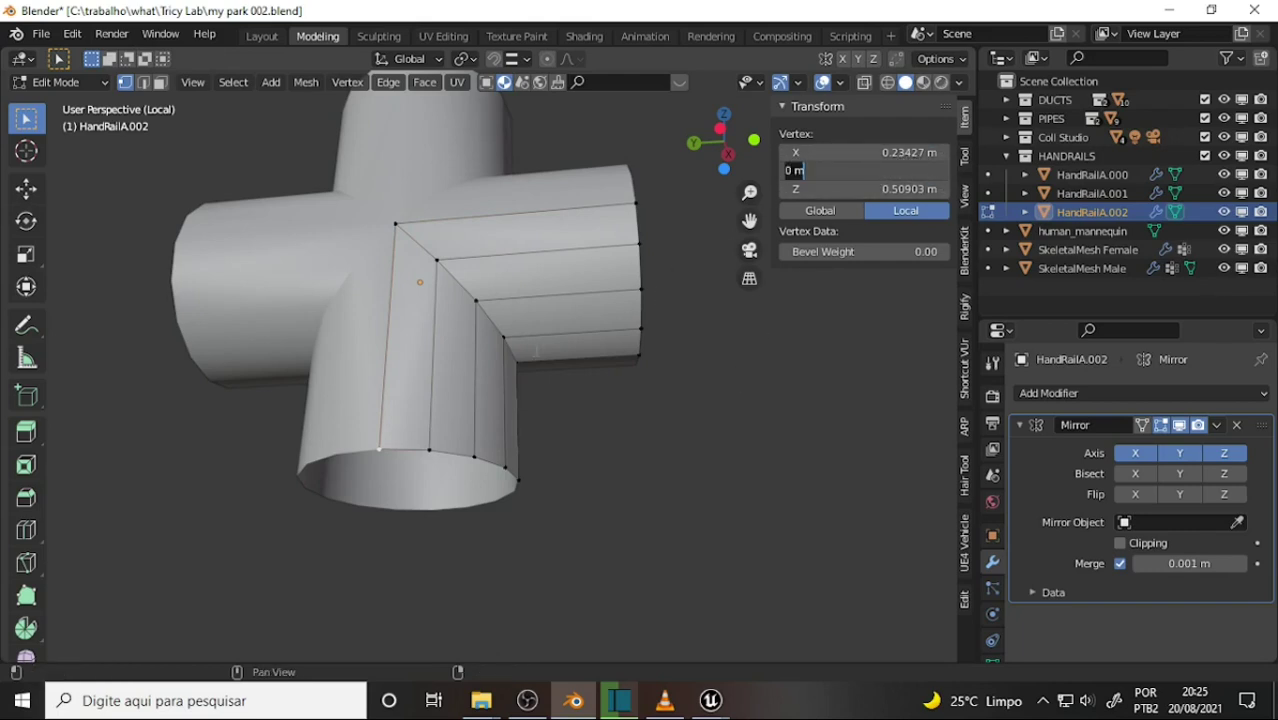
key("Return")
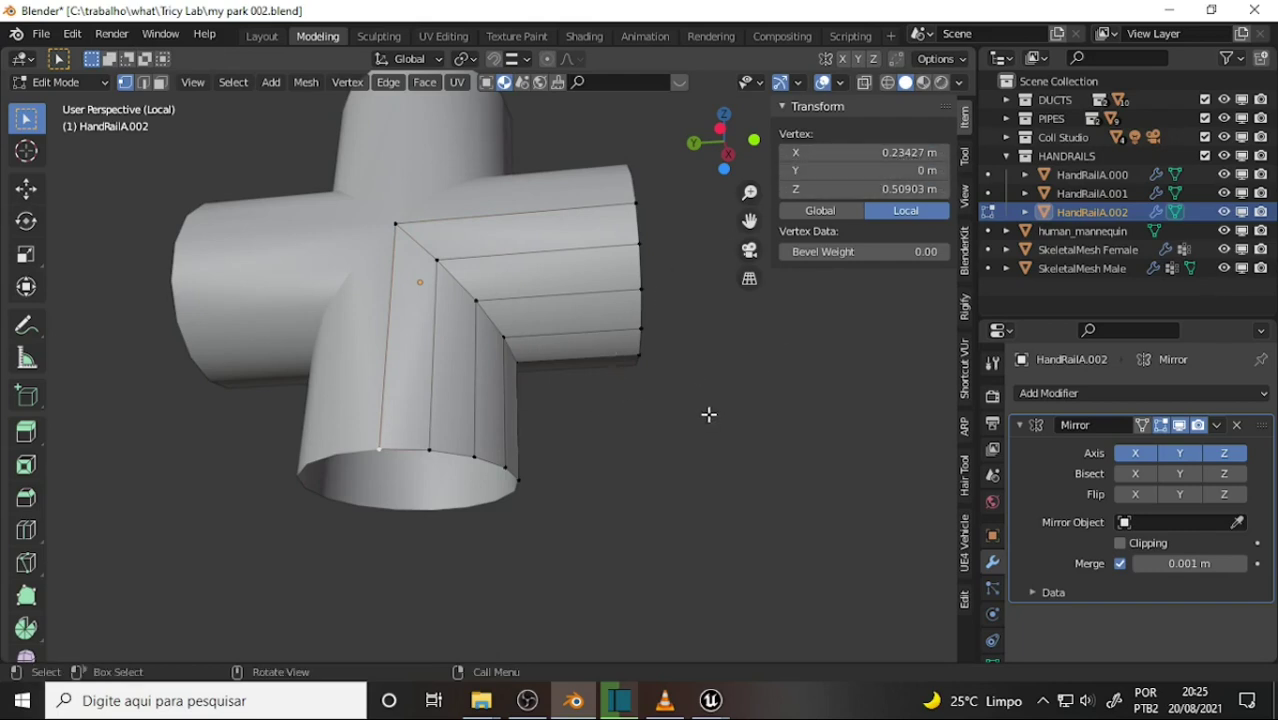
Step: Pick another seam vertex and orbit around the joint to inspect it
middle_click_drag(723, 415, 517, 363)
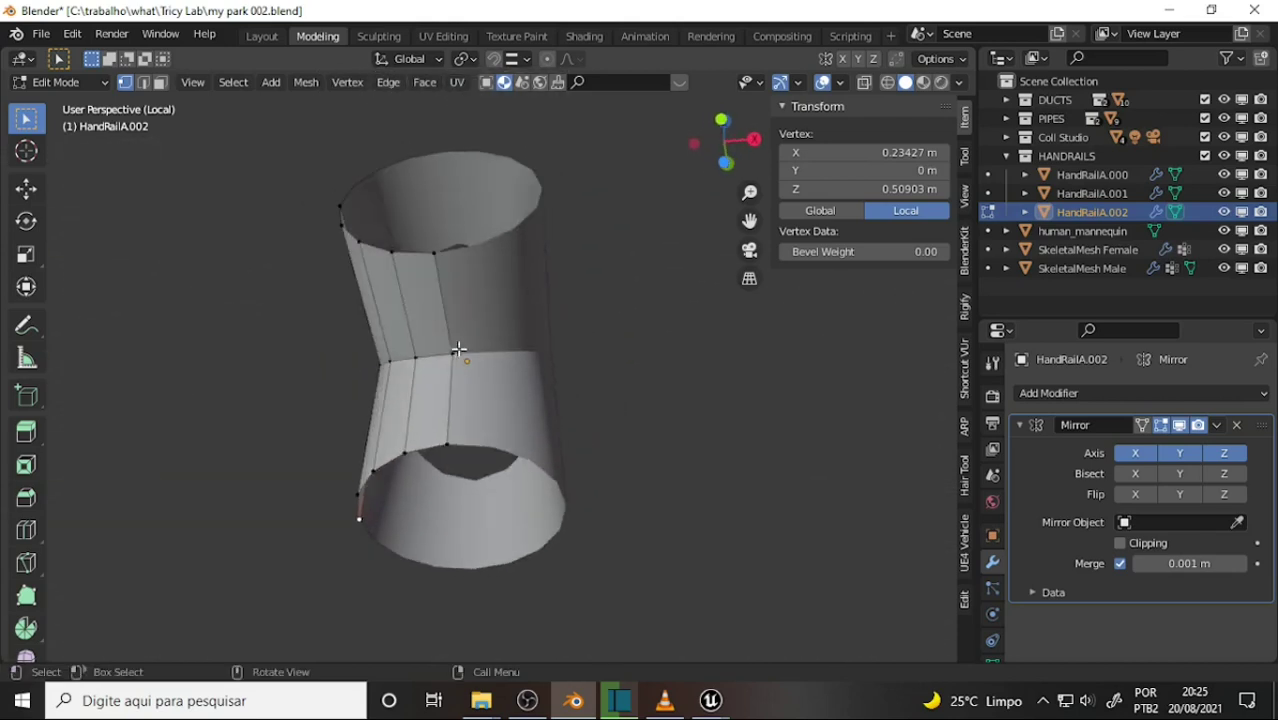
left_click(456, 351)
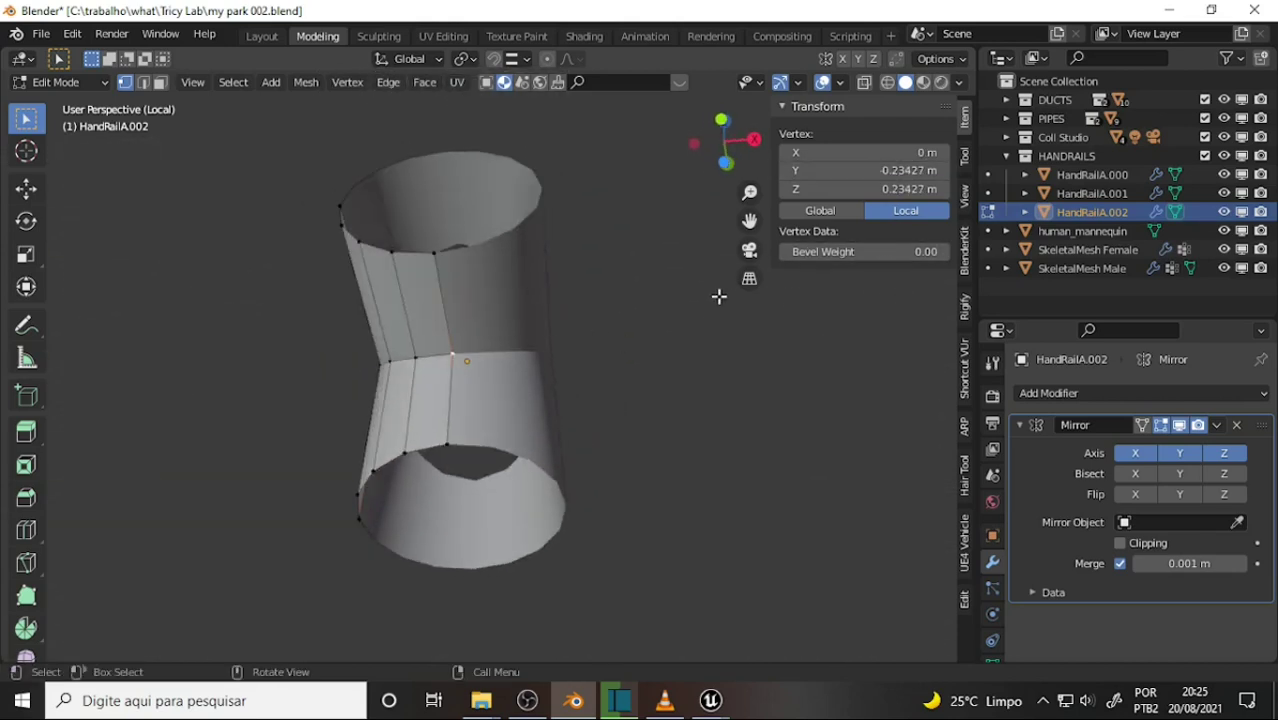
scroll(700, 290, "up", 5)
mouse_move(650, 286)
middle_mouse_down()
mouse_move(614, 451)
mouse_move(571, 439)
mouse_move(469, 361)
mouse_move(271, 331)
mouse_move(268, 277)
mouse_move(499, 422)
mouse_move(650, 391)
mouse_move(590, 360)
mouse_move(650, 354)
mouse_move(650, 323)
mouse_move(633, 351)
middle_mouse_up()
scroll(568, 439, "down", 5)
scroll(585, 399, "up", 3)
scroll(590, 360, "up", 2)
scroll(585, 365, "down", 2)
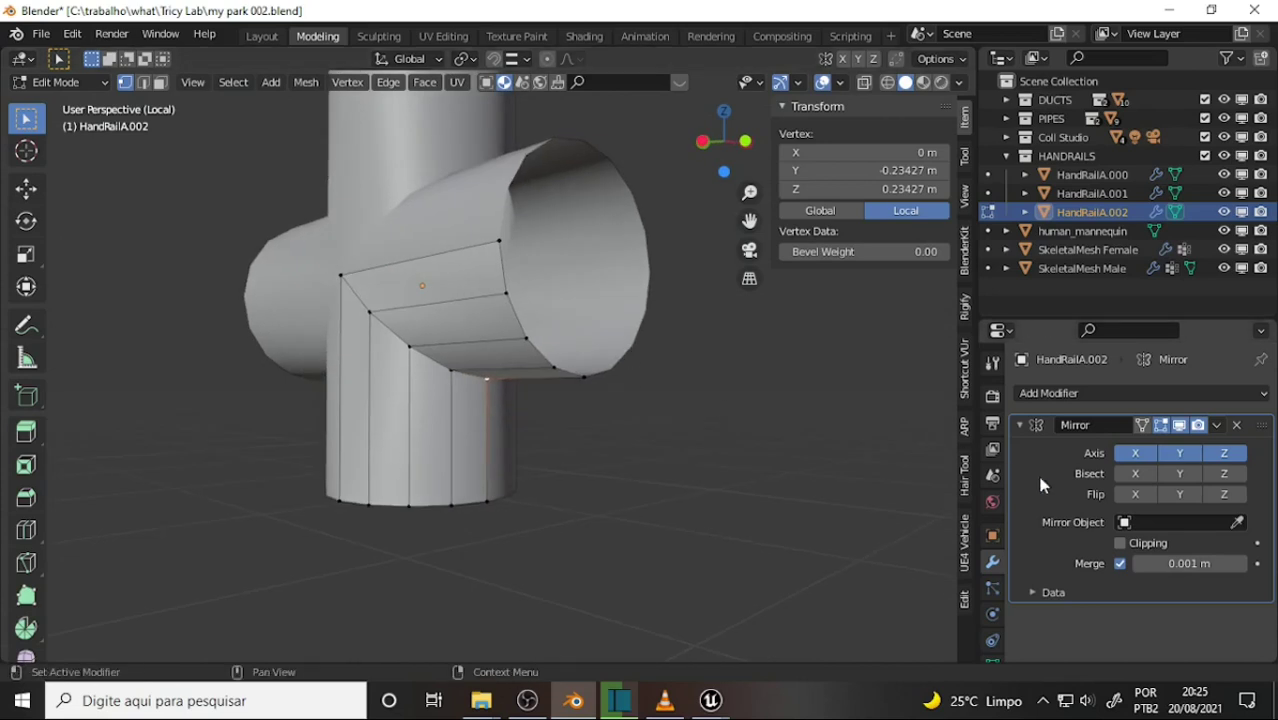
Step: Add a Solidify modifier to HandRailA.002 with 0.07 m thickness and check the hollow pipe ends
left_click(1054, 396)
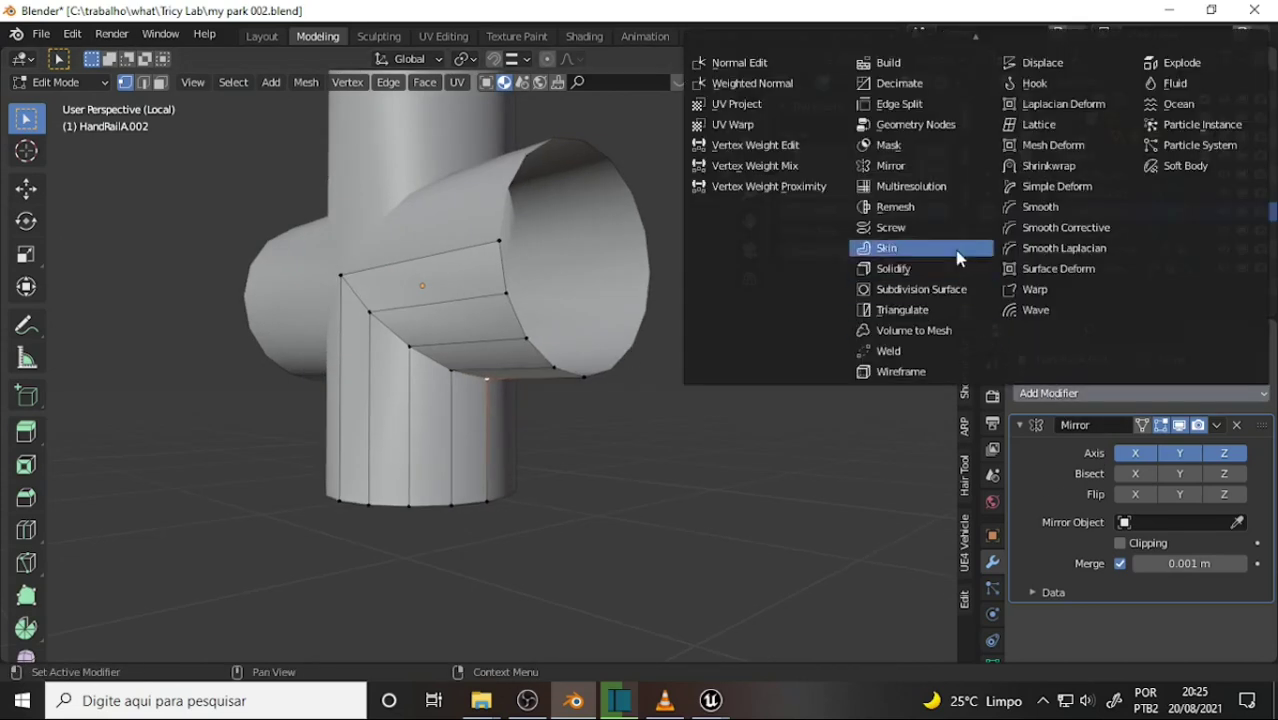
left_click(862, 268)
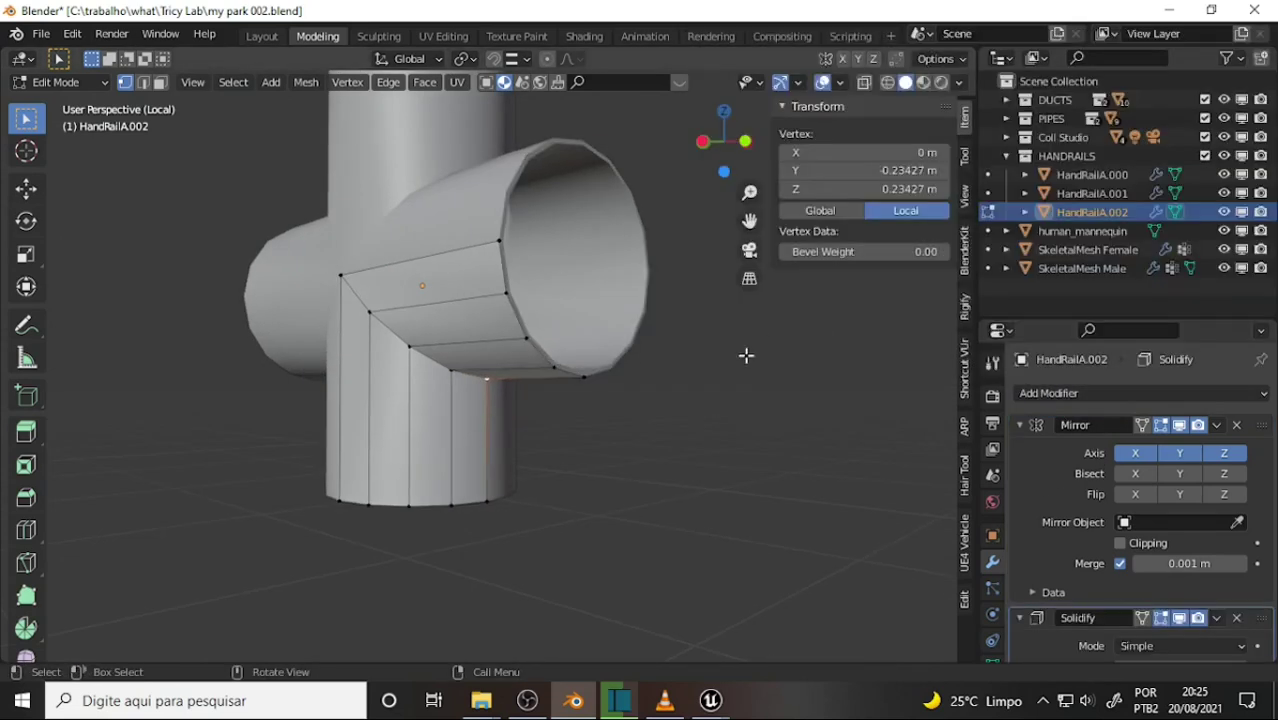
scroll(1196, 555, "down", 3)
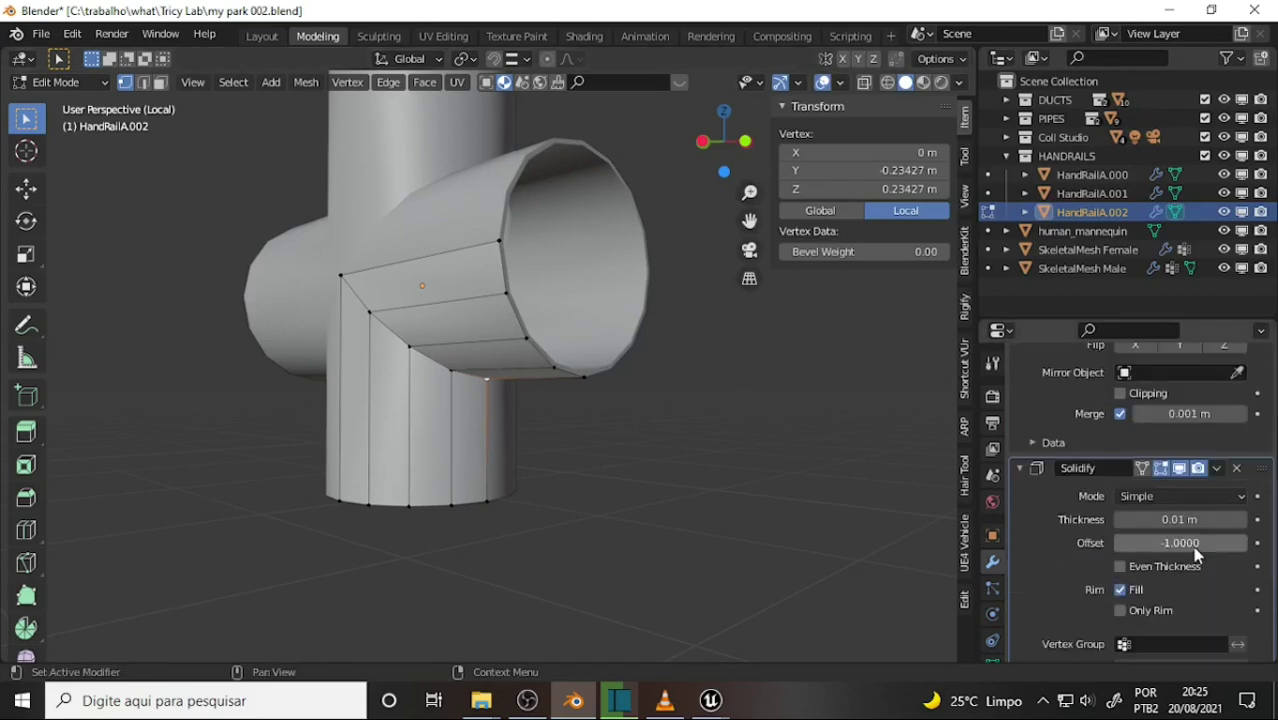
left_click(1174, 521)
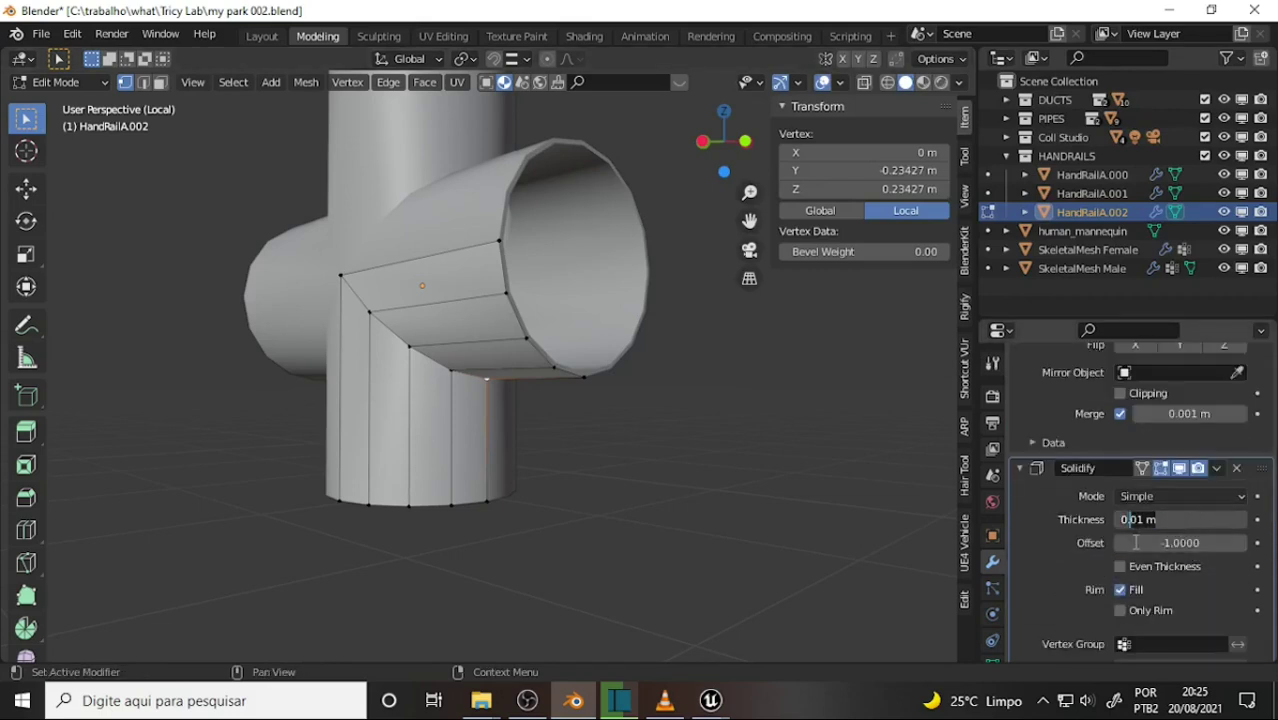
type("0.07")
key("Return")
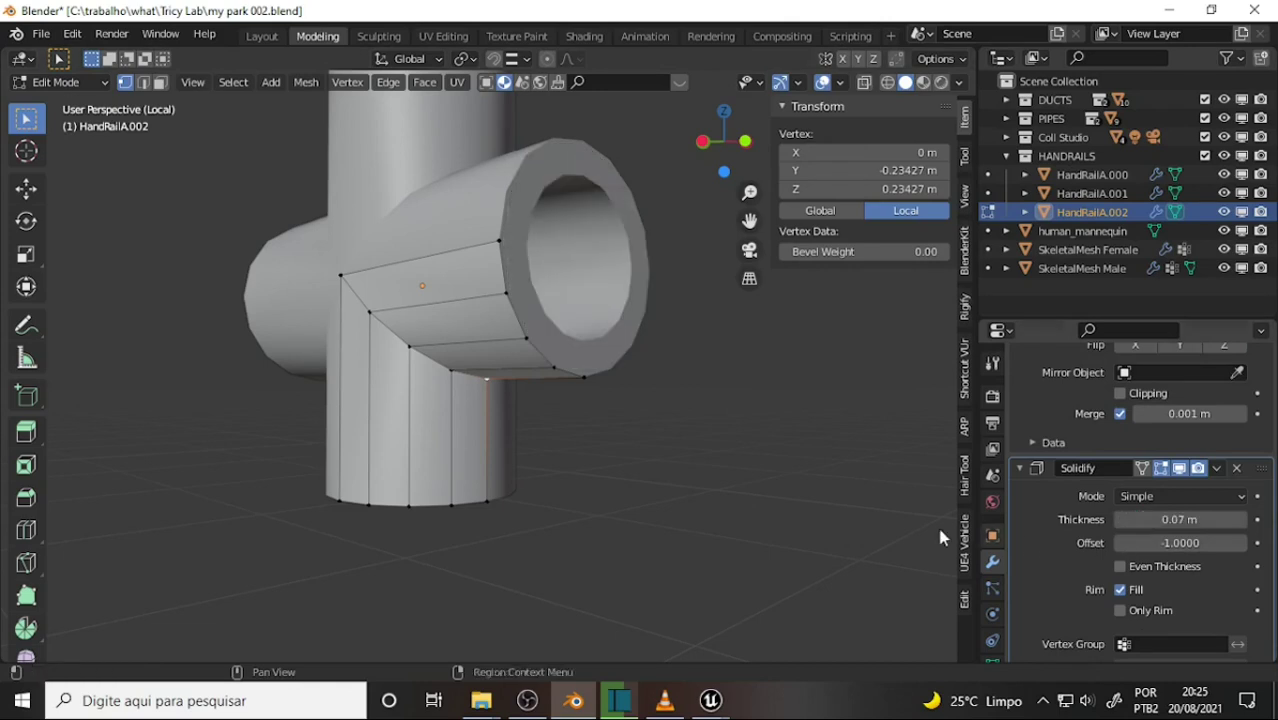
mouse_move(782, 425)
middle_mouse_down()
mouse_move(842, 474)
mouse_move(27, 485)
mouse_move(750, 494)
mouse_move(705, 437)
mouse_move(611, 377)
mouse_move(665, 388)
mouse_move(725, 430)
middle_mouse_up()
scroll(733, 465, "down", 2)
scroll(734, 461, "down", 2)
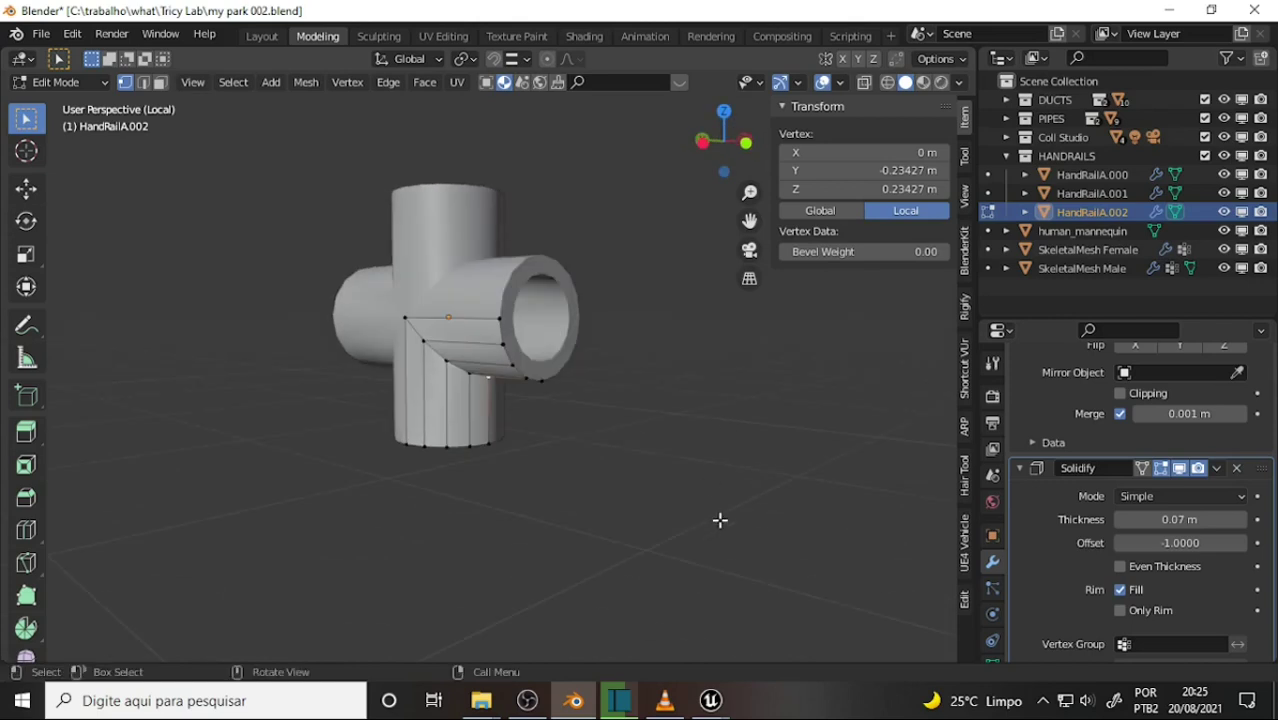
Step: Leave local view, deselect all vertices, and return to Object Mode
scroll(688, 422, "down", 2)
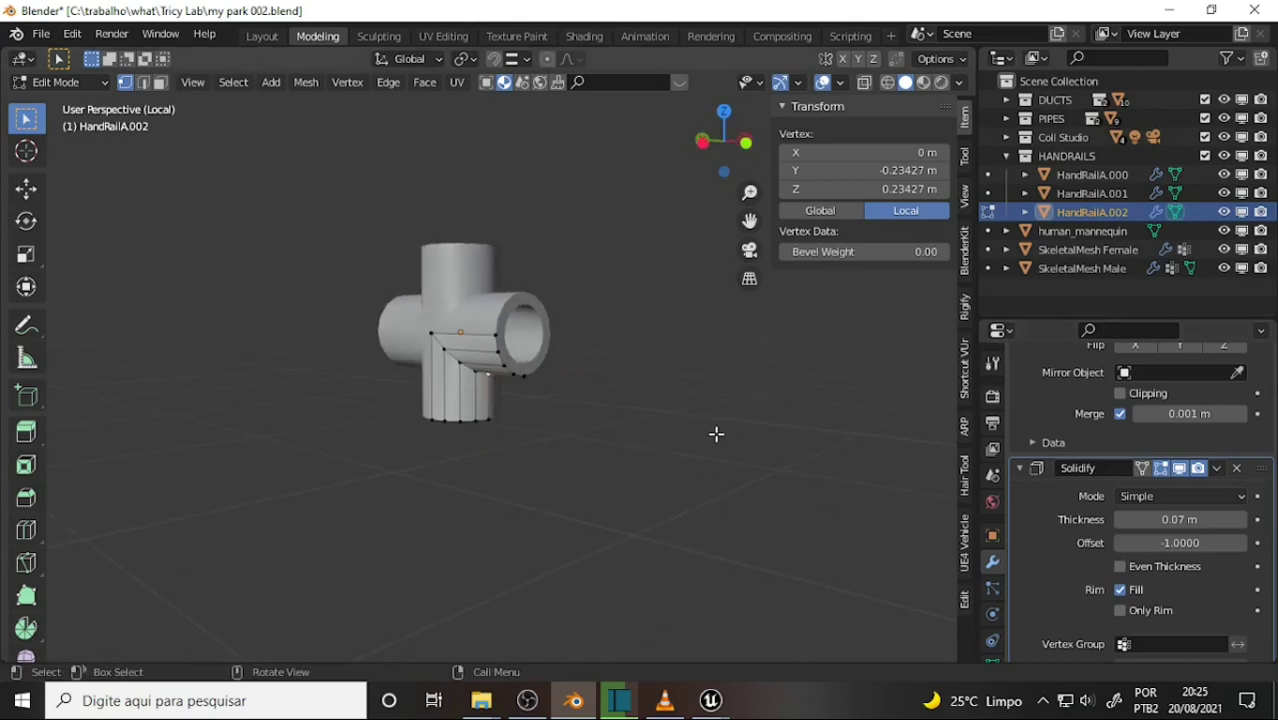
scroll(714, 432, "down", 5)
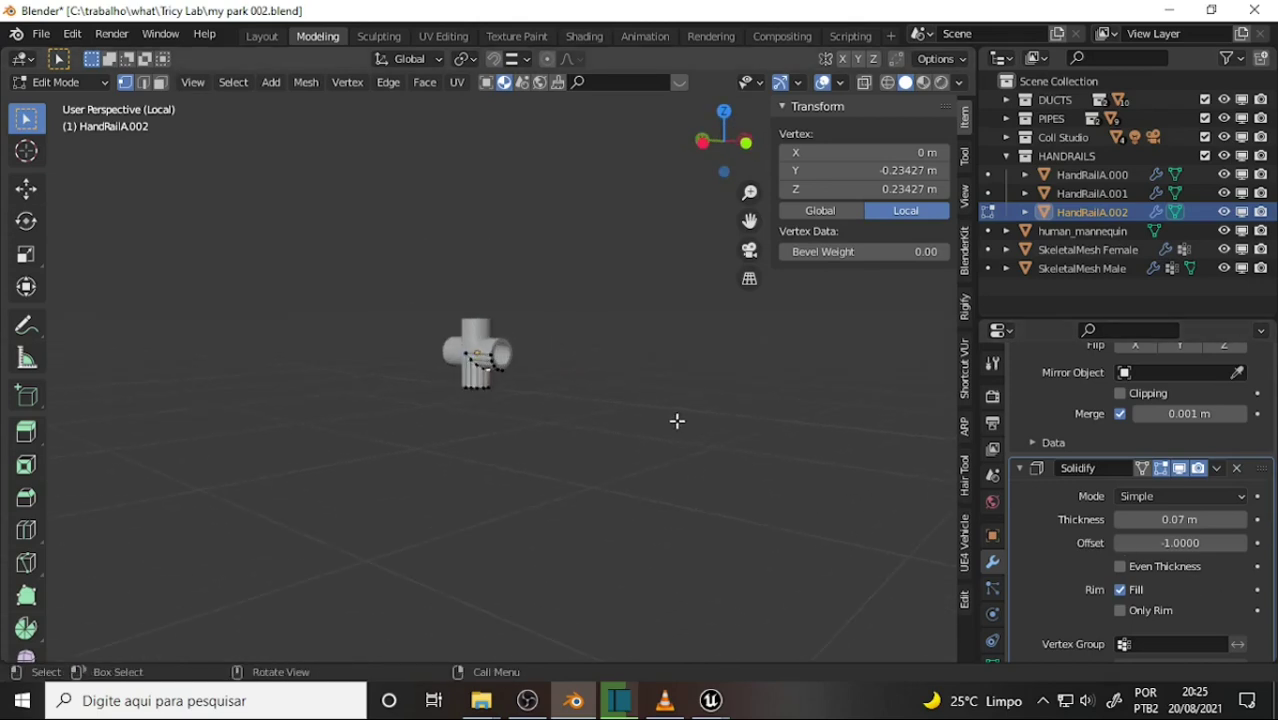
key("KP_Divide")
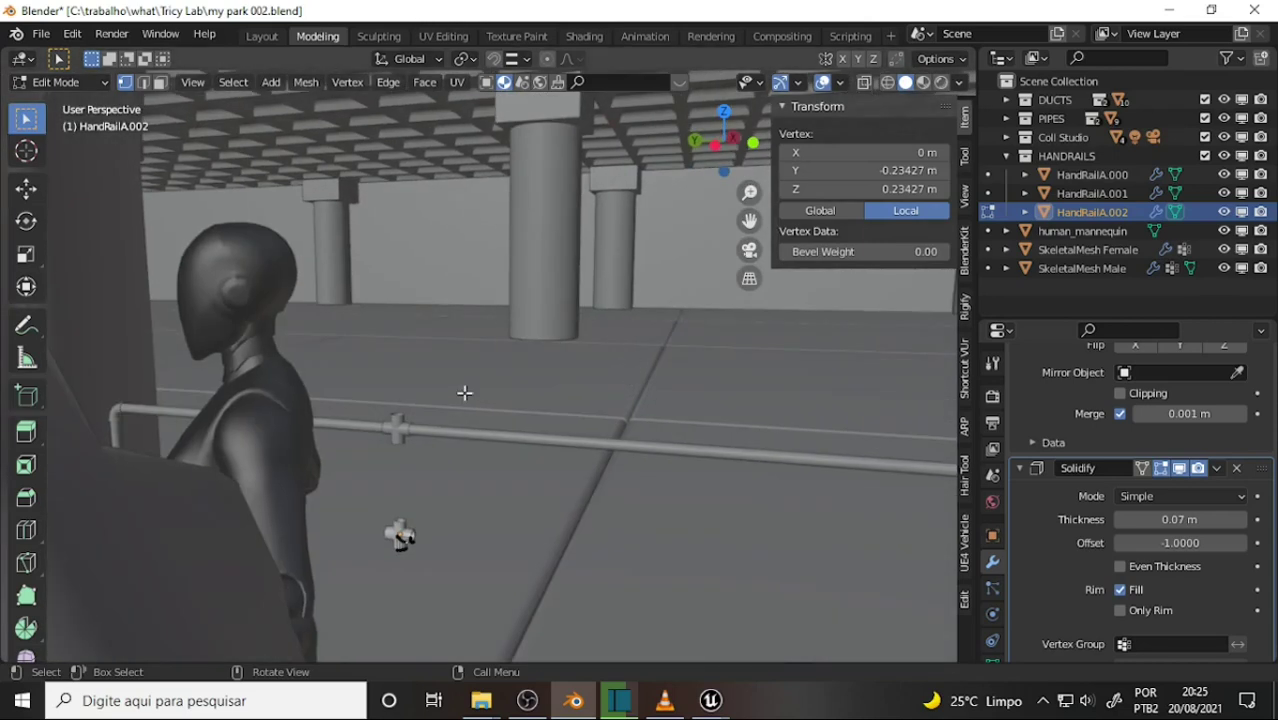
key("alt+a")
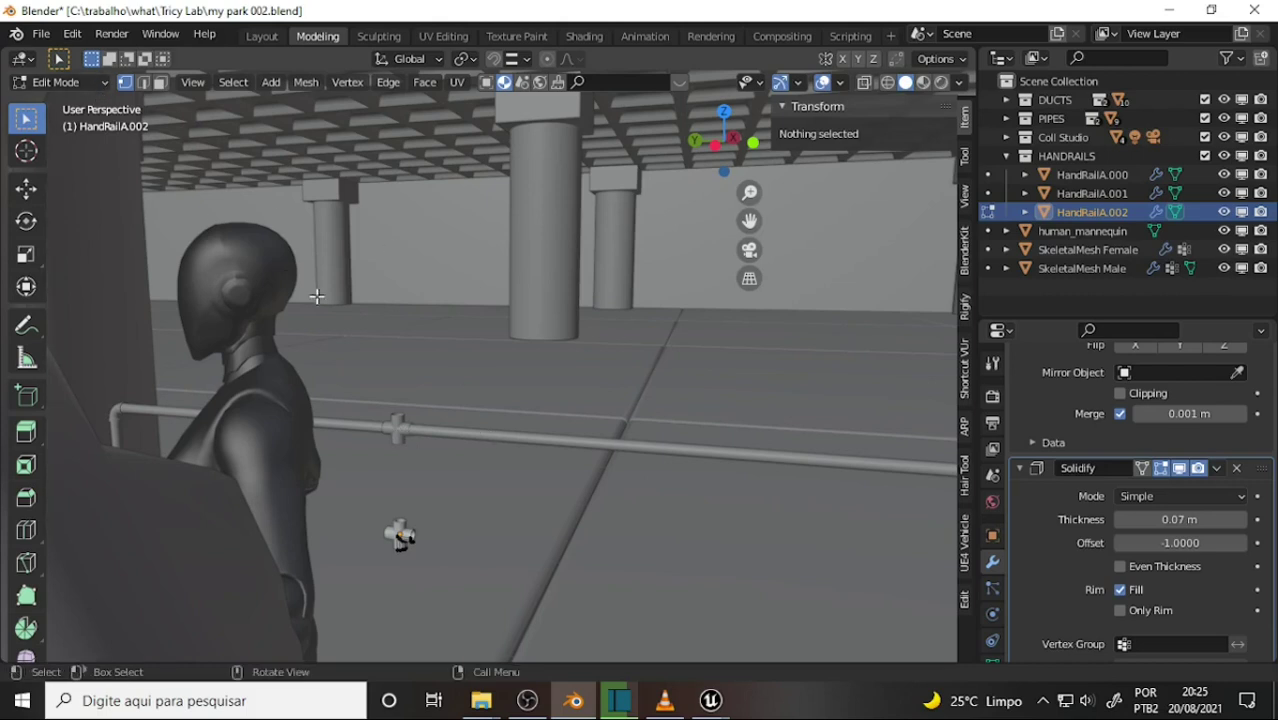
left_click(72, 88)
left_click(75, 104)
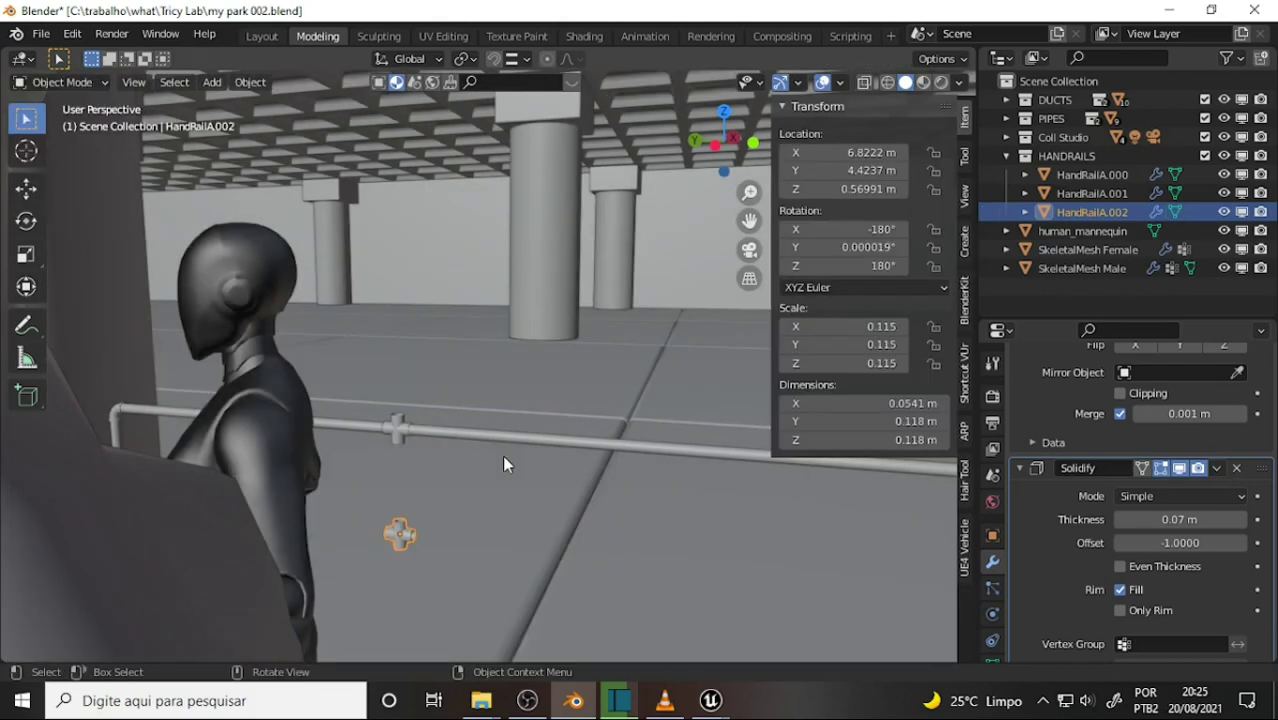
Step: Set the joint's Solidify thickness to 0.05 m and snap it to the 3D cursor at the origin
mouse_move(502, 457)
middle_mouse_down()
mouse_move(531, 417)
mouse_move(653, 470)
mouse_move(693, 433)
middle_mouse_up()
scroll(537, 428, "down", 5)
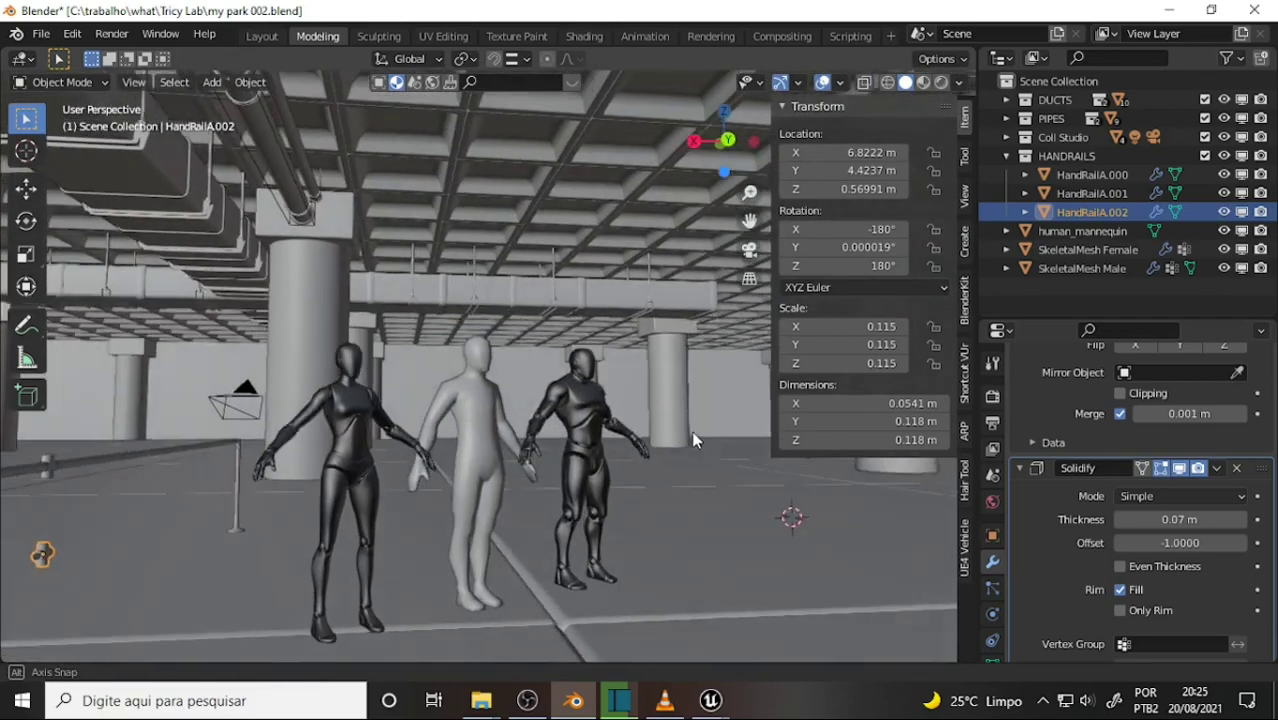
scroll(692, 428, "up", 4)
scroll(693, 428, "up", 3)
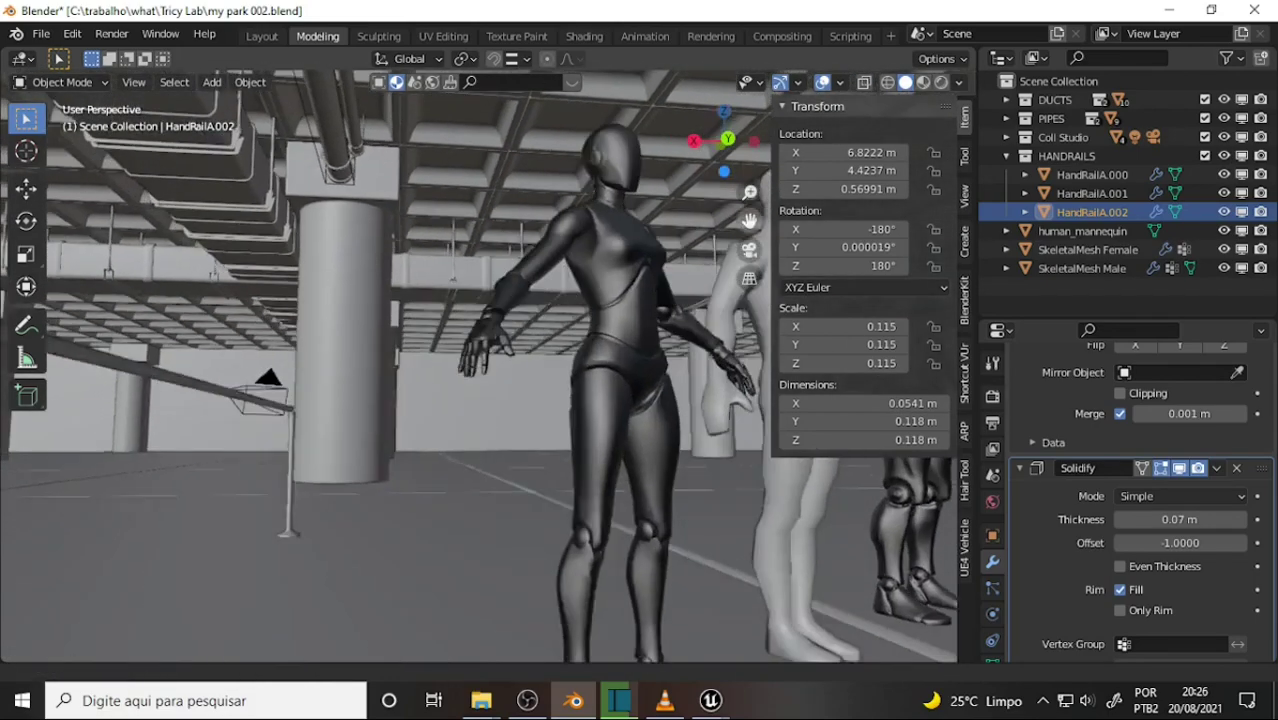
scroll(693, 428, "up", 3)
middle_click_drag(693, 428, 750, 225)
middle_click_drag(645, 292, 641, 316)
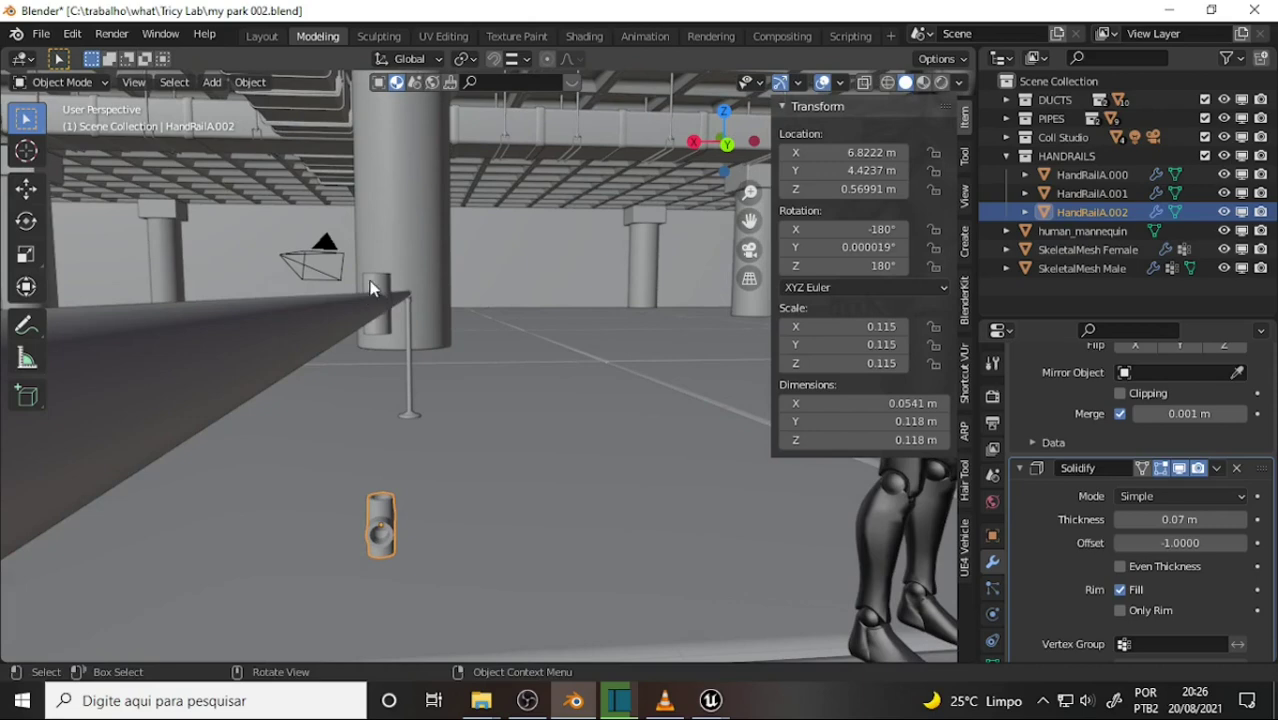
middle_click_drag(533, 313, 545, 304)
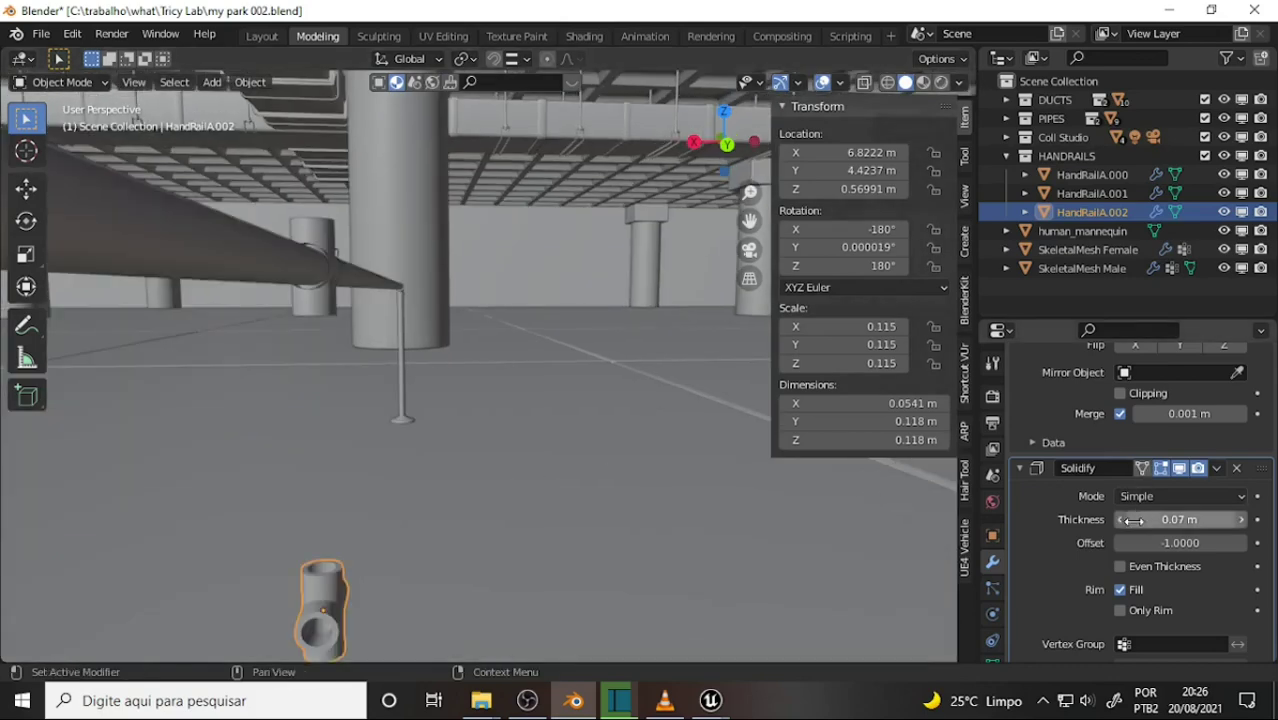
left_click(1193, 520)
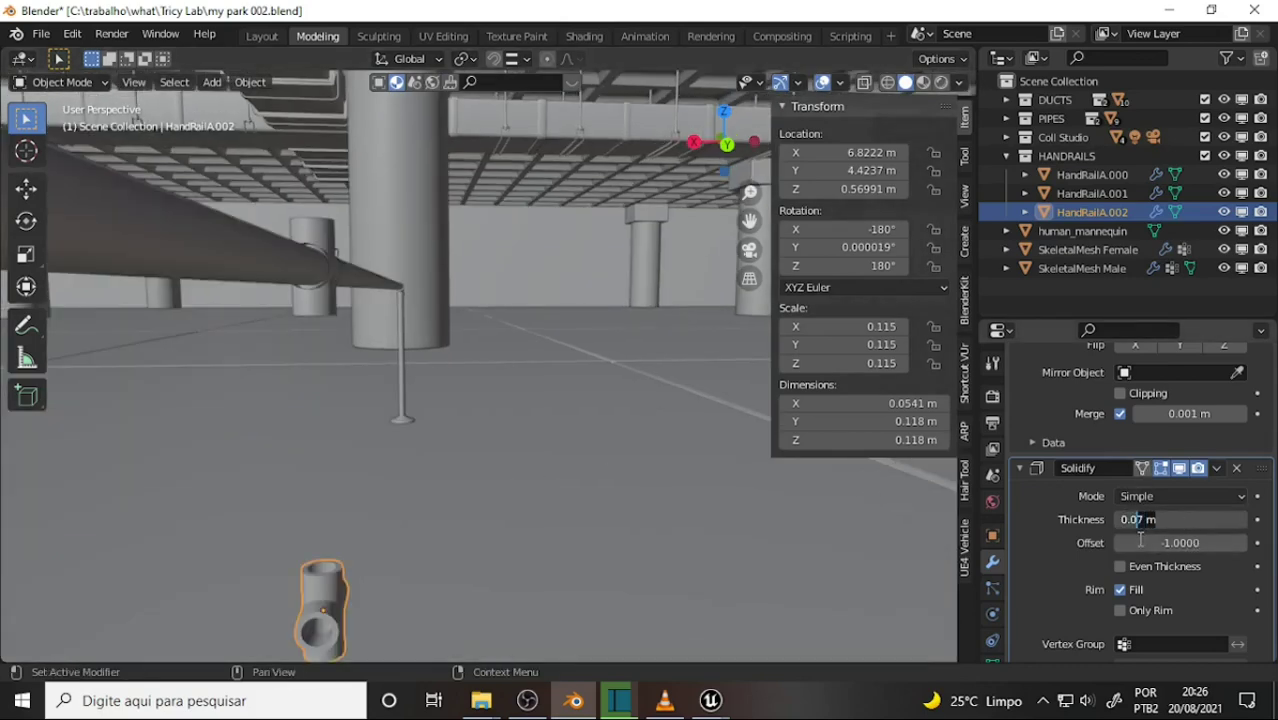
type("5")
key("Return")
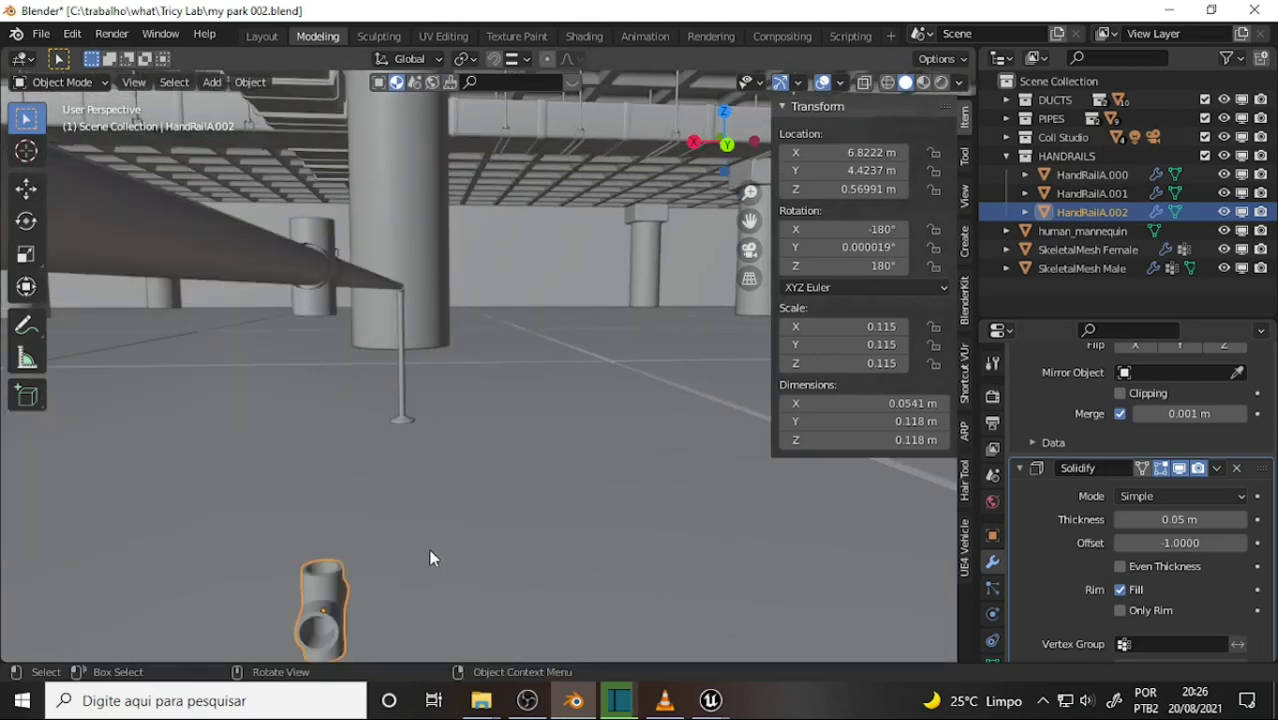
key("shift+s")
left_click(477, 473)
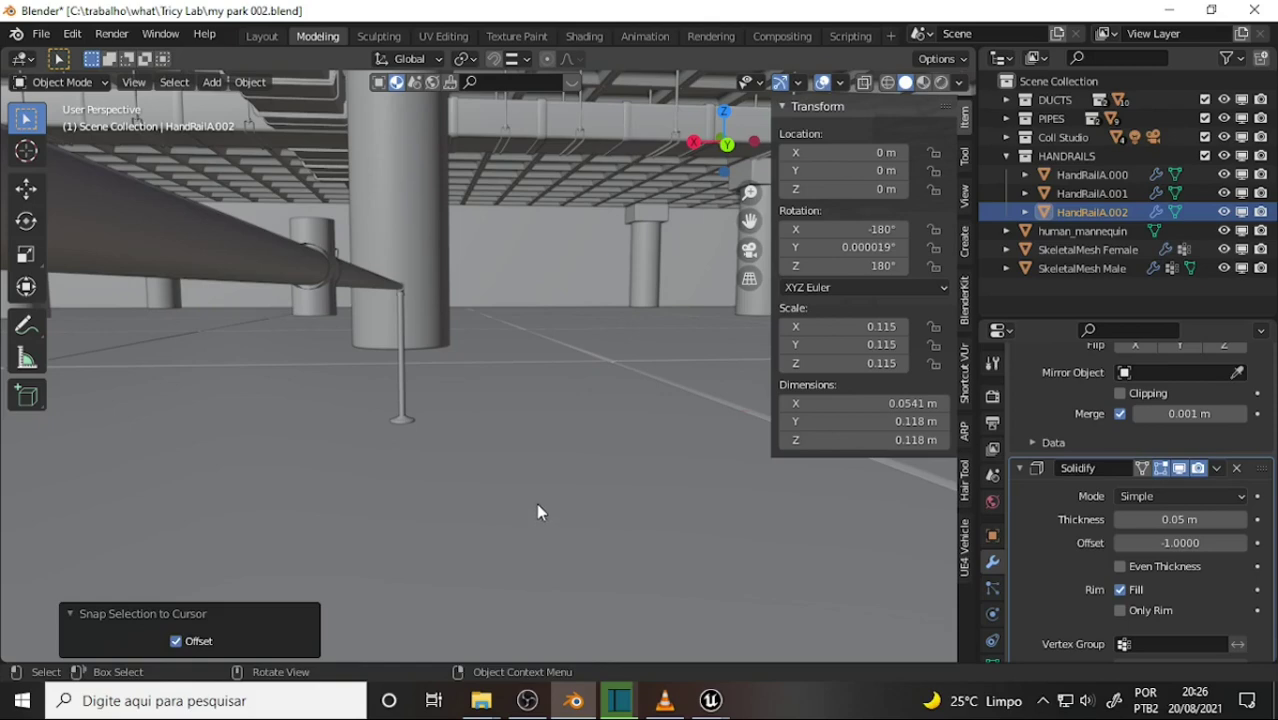
Step: Undo the snap to the origin and reselect the pipe joint HandRailA.002
right_click(537, 512)
key("Escape")
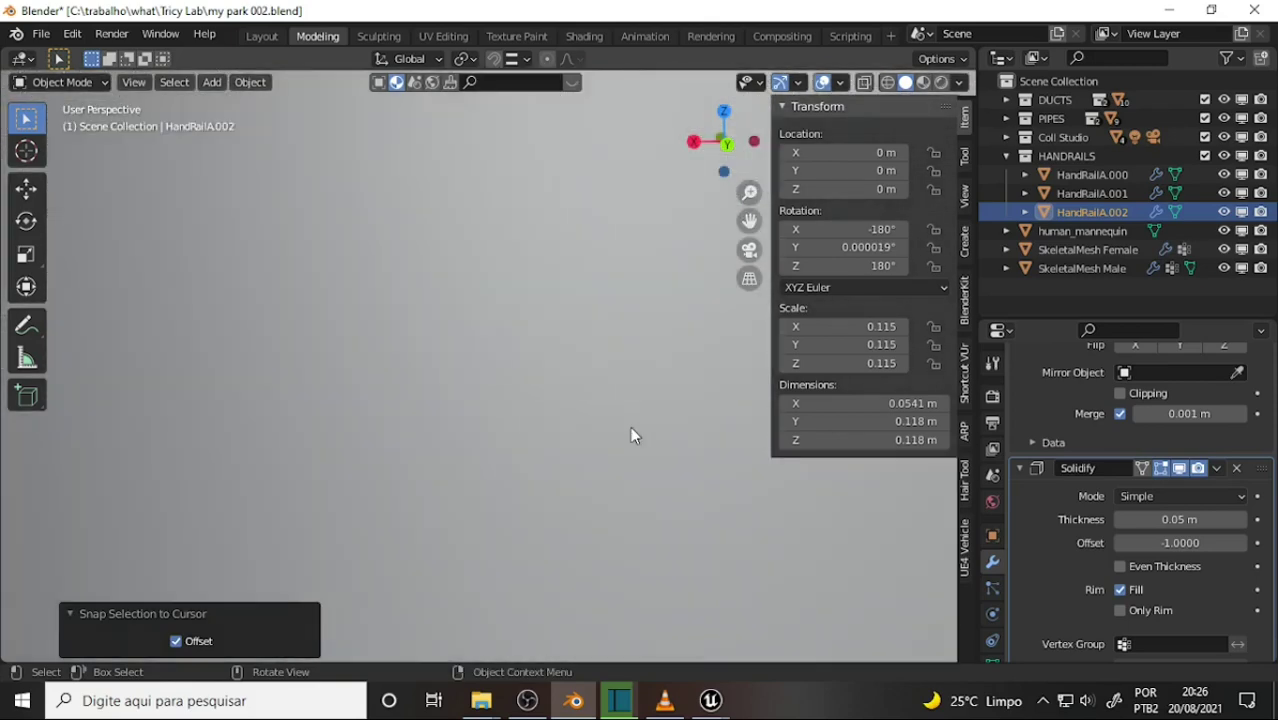
scroll(630, 436, "down", 3)
key("ctrl+z")
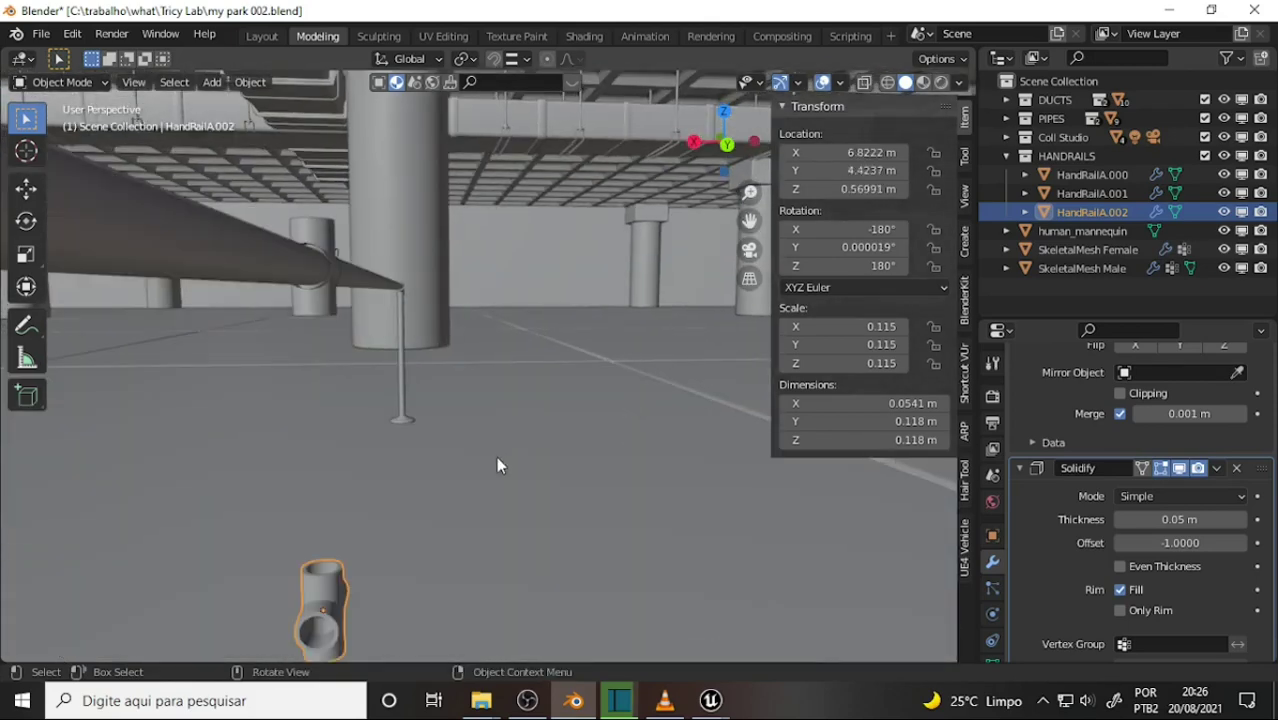
left_click(505, 458)
left_click(337, 615)
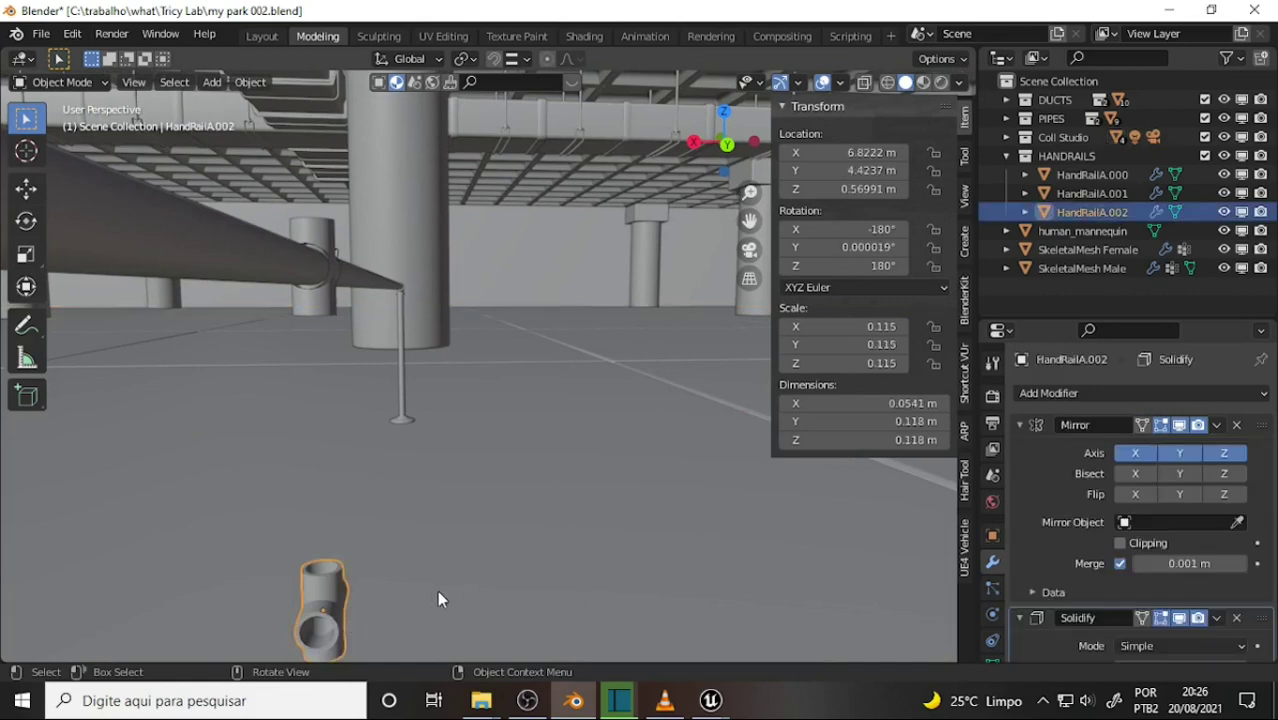
Step: Duplicate the cross fitting and raise the copy 0.44894 m along Z onto the upper rail
key("shift+d")
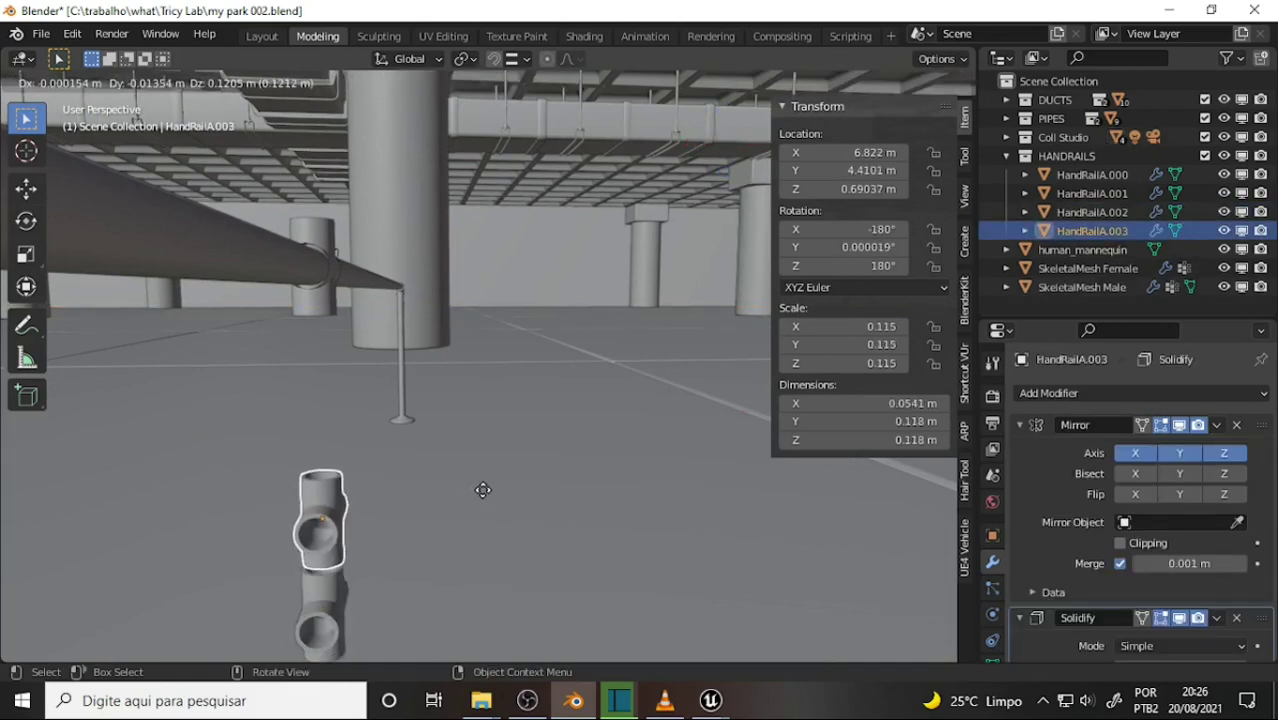
key("z")
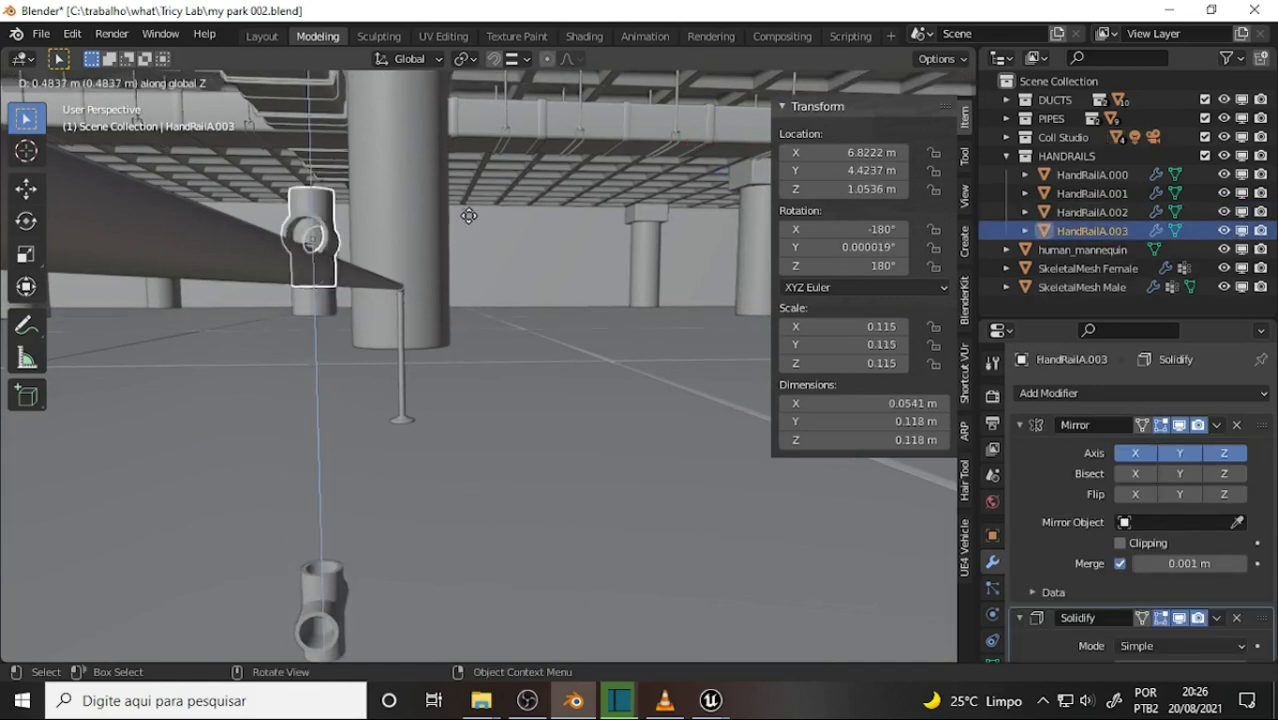
left_click(469, 239)
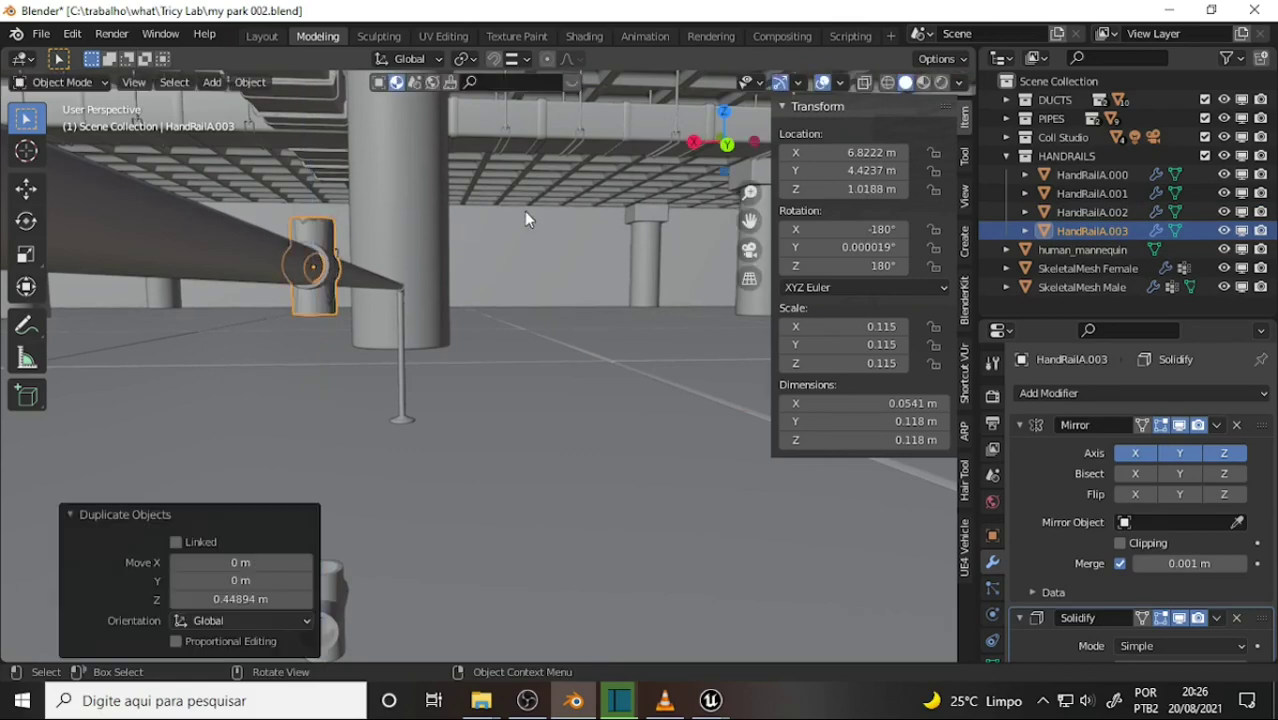
mouse_move(530, 204)
middle_mouse_down()
mouse_move(508, 176)
mouse_move(583, 192)
mouse_move(555, 225)
mouse_move(553, 254)
mouse_move(553, 237)
mouse_move(433, 293)
mouse_move(468, 282)
mouse_move(455, 285)
mouse_move(457, 271)
mouse_move(310, 302)
mouse_move(307, 285)
mouse_move(453, 249)
mouse_move(440, 256)
middle_mouse_up()
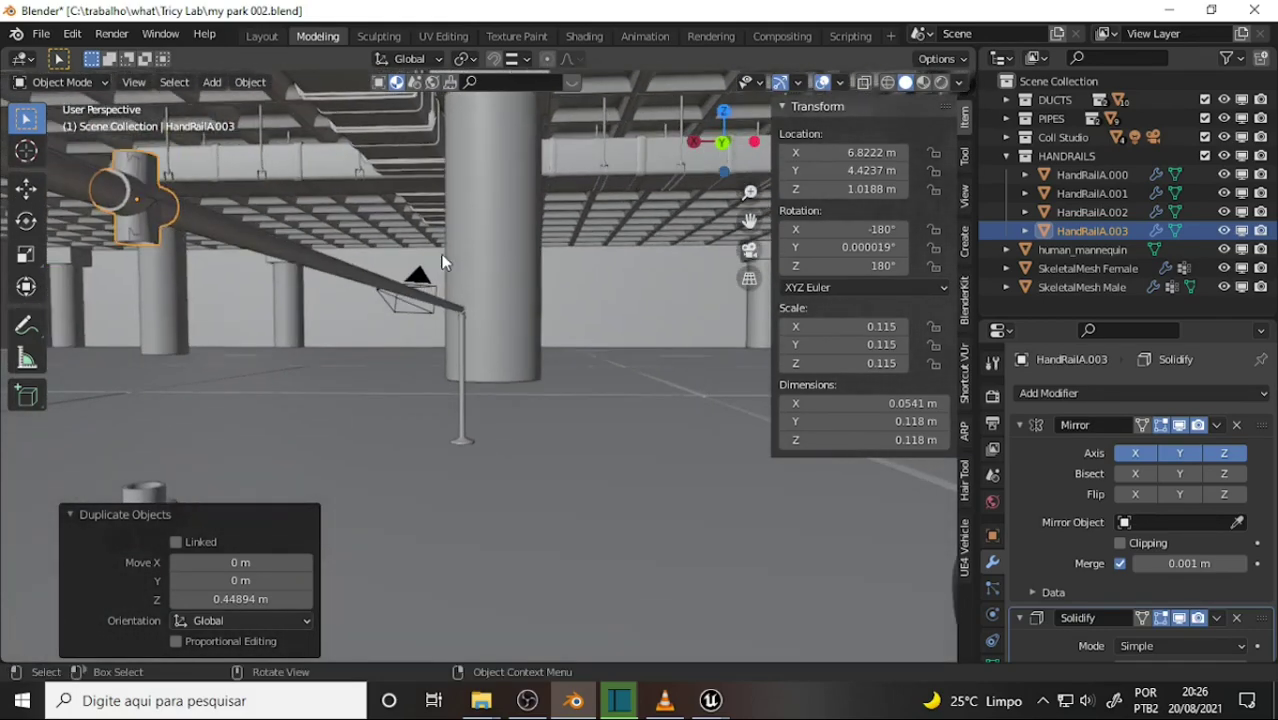
Step: Isolate the rail and both cross fittings in local view and orbit around them
left_click(293, 248, "shift")
left_click(155, 515, "shift")
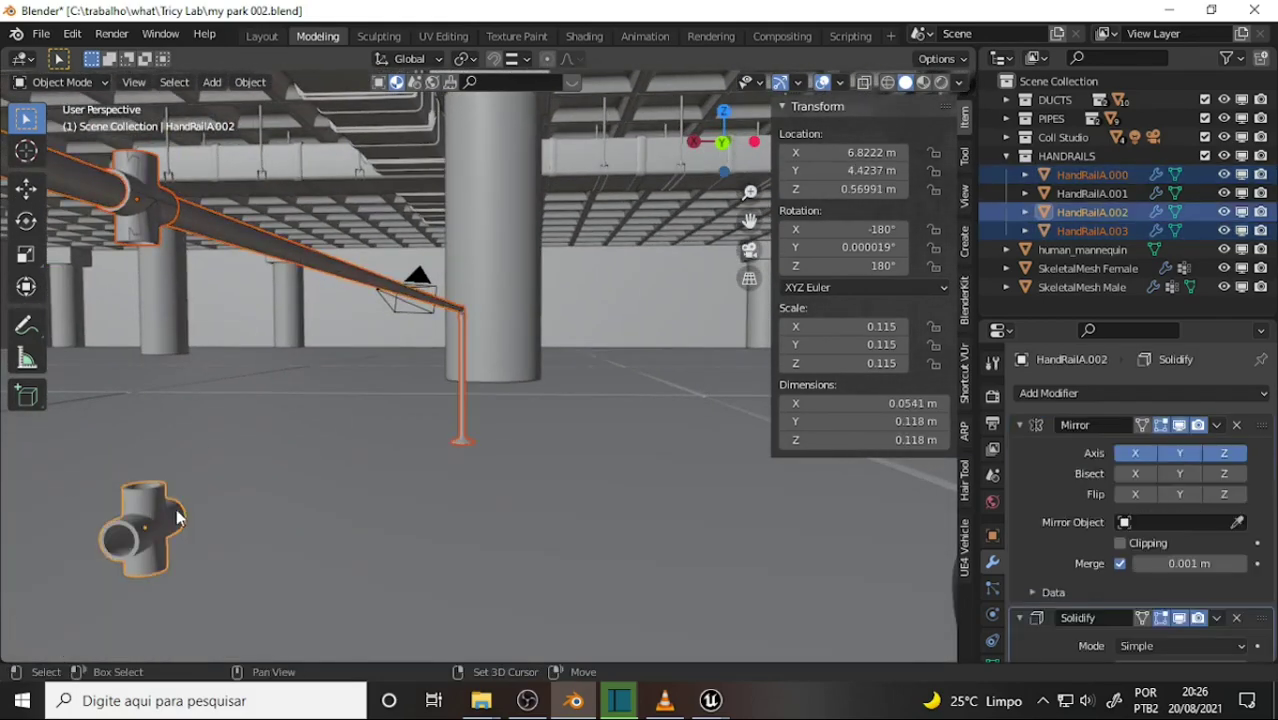
key("KP_Divide")
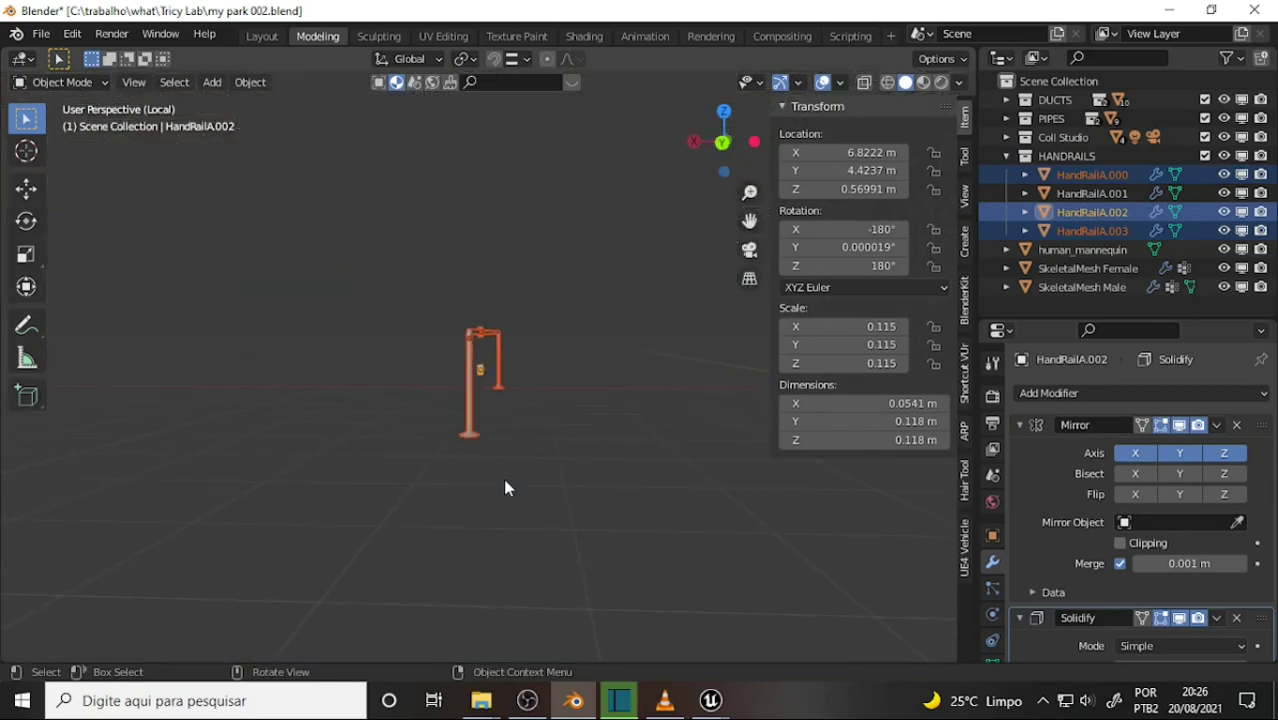
mouse_move(503, 478)
middle_mouse_down()
mouse_move(707, 379)
mouse_move(574, 388)
mouse_move(800, 262)
mouse_move(658, 327)
mouse_move(565, 419)
mouse_move(522, 427)
mouse_move(642, 345)
mouse_move(633, 371)
mouse_move(618, 335)
middle_mouse_up()
mouse_move(605, 286)
middle_mouse_down()
mouse_move(605, 310)
mouse_move(628, 291)
mouse_move(580, 312)
middle_mouse_up()
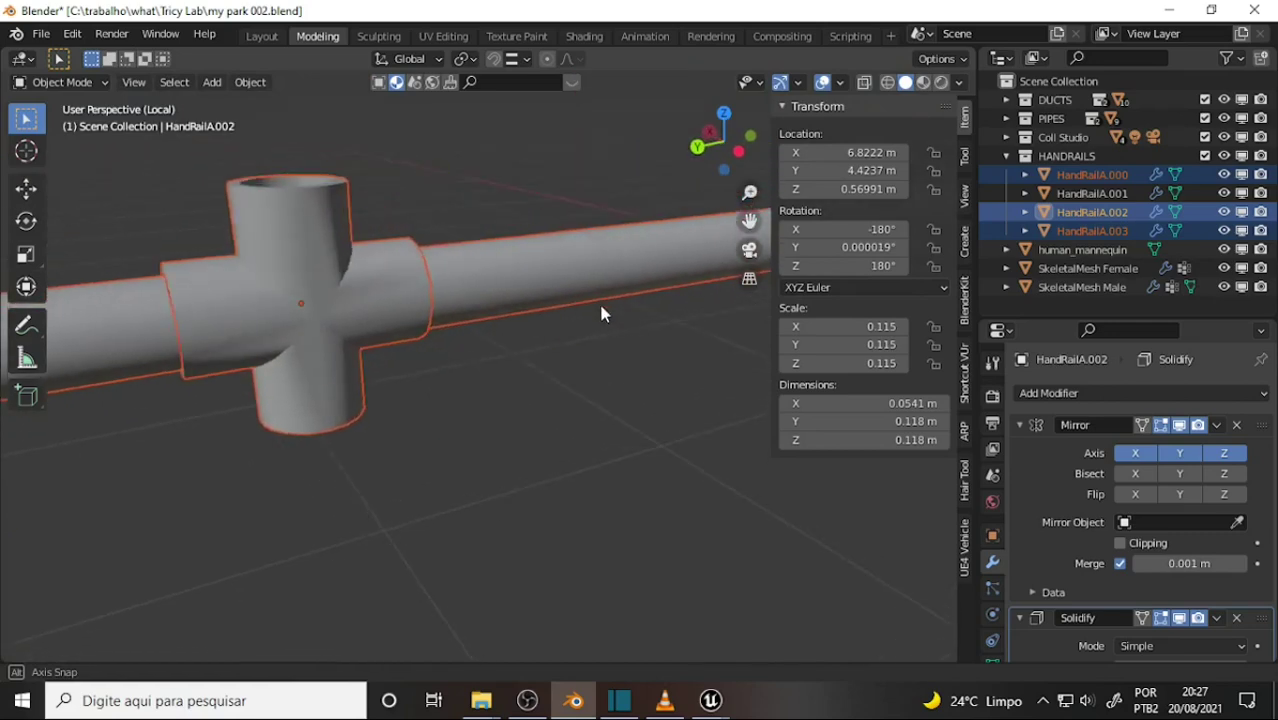
scroll(585, 316, "down", 5)
scroll(588, 317, "up", 4)
scroll(592, 313, "up", 4)
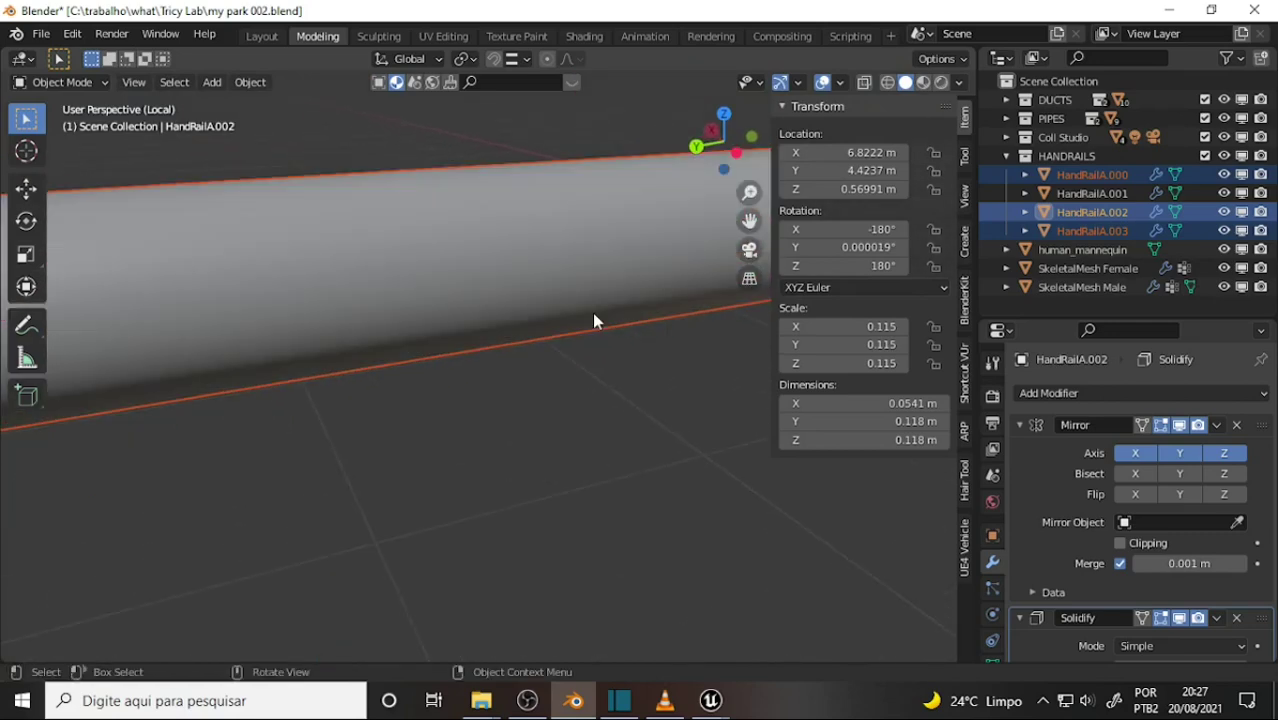
scroll(592, 313, "down", 4)
mouse_move(590, 328)
middle_mouse_down()
mouse_move(576, 324)
mouse_move(578, 286)
mouse_move(586, 314)
middle_mouse_up()
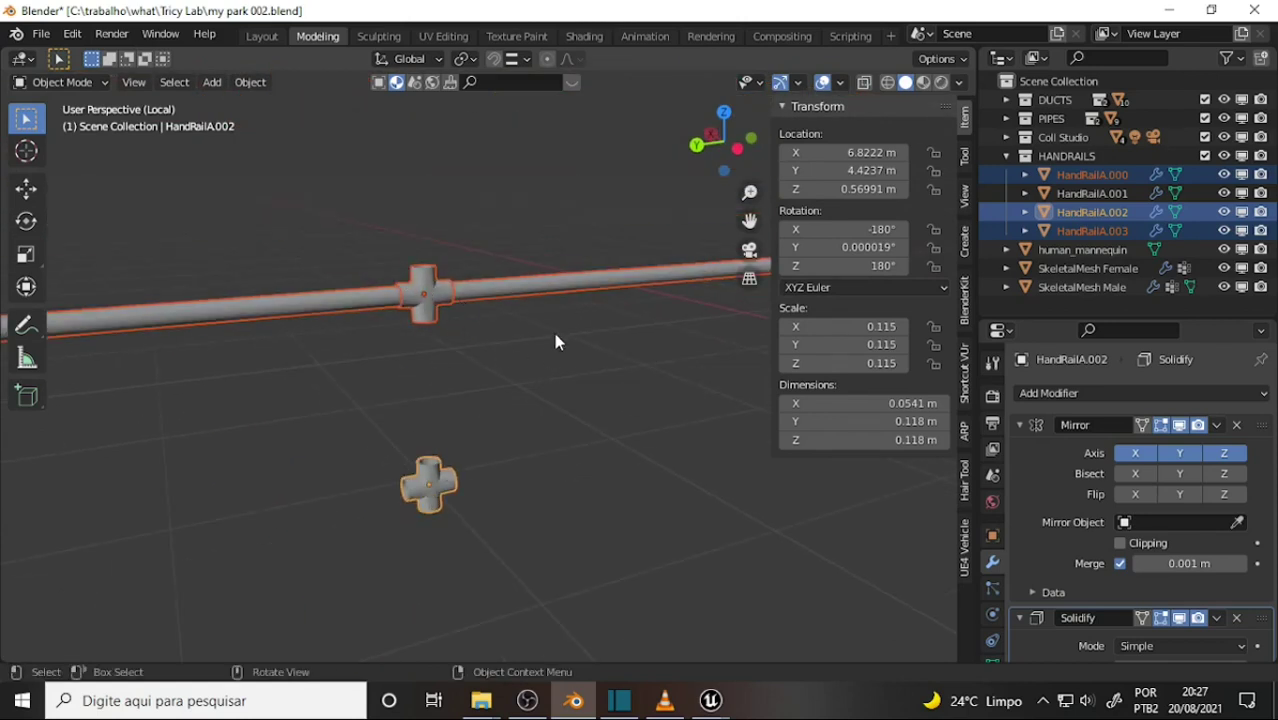
scroll(556, 336, "up", 4)
scroll(556, 336, "down", 3)
scroll(556, 333, "up", 2)
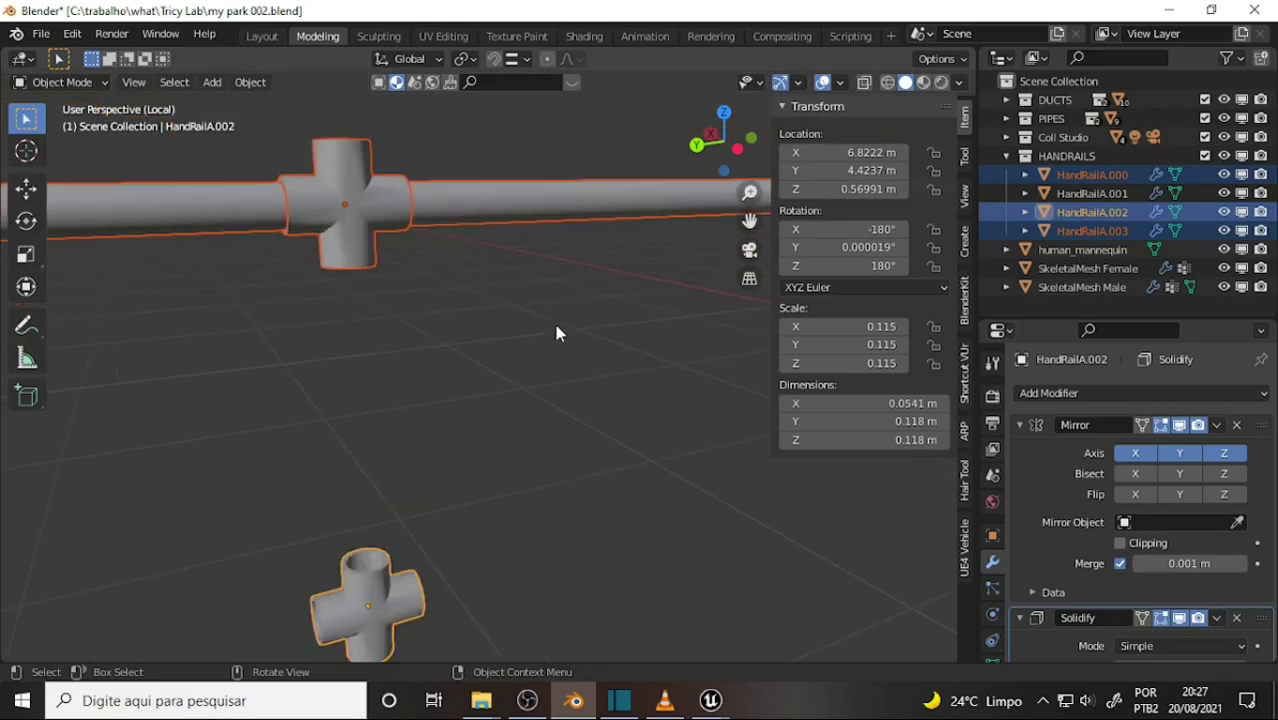
Step: Select the upper cross fitting HandRailA.003 and compare it with the tutorial video
left_click(376, 238)
mouse_move(536, 302)
middle_mouse_down()
mouse_move(526, 348)
mouse_move(546, 344)
mouse_move(550, 320)
middle_mouse_up()
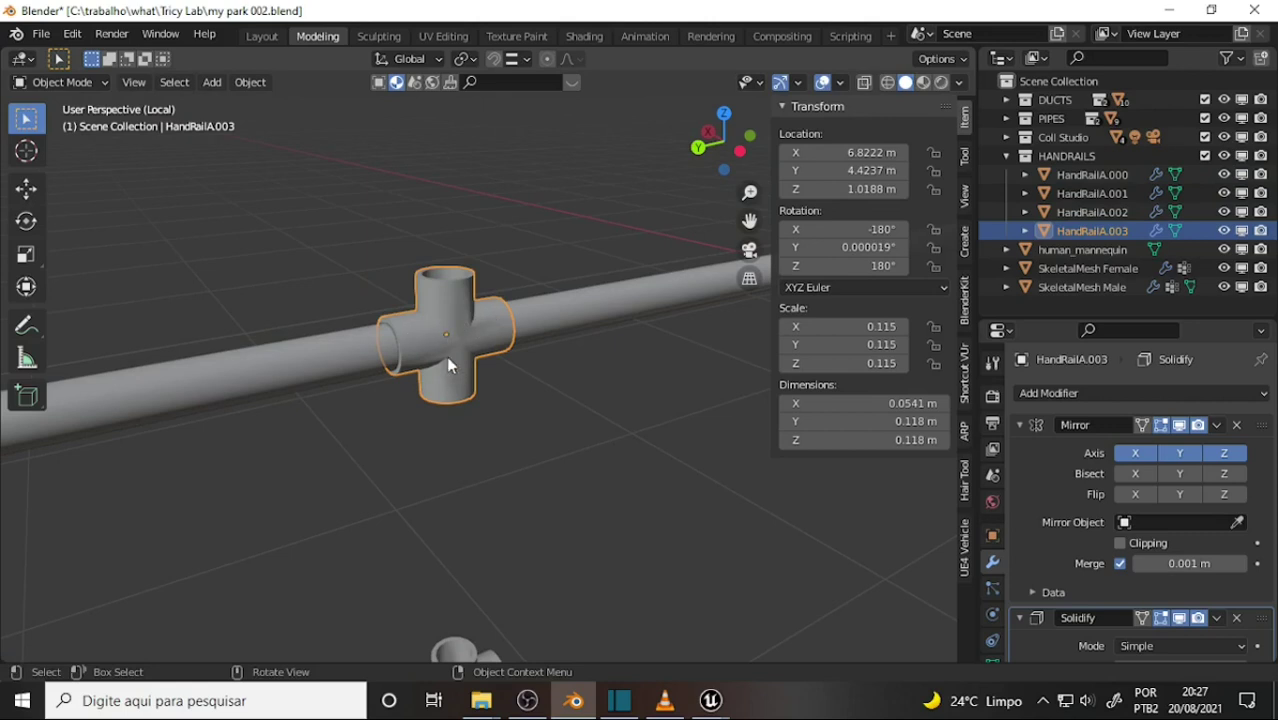
left_click(665, 700)
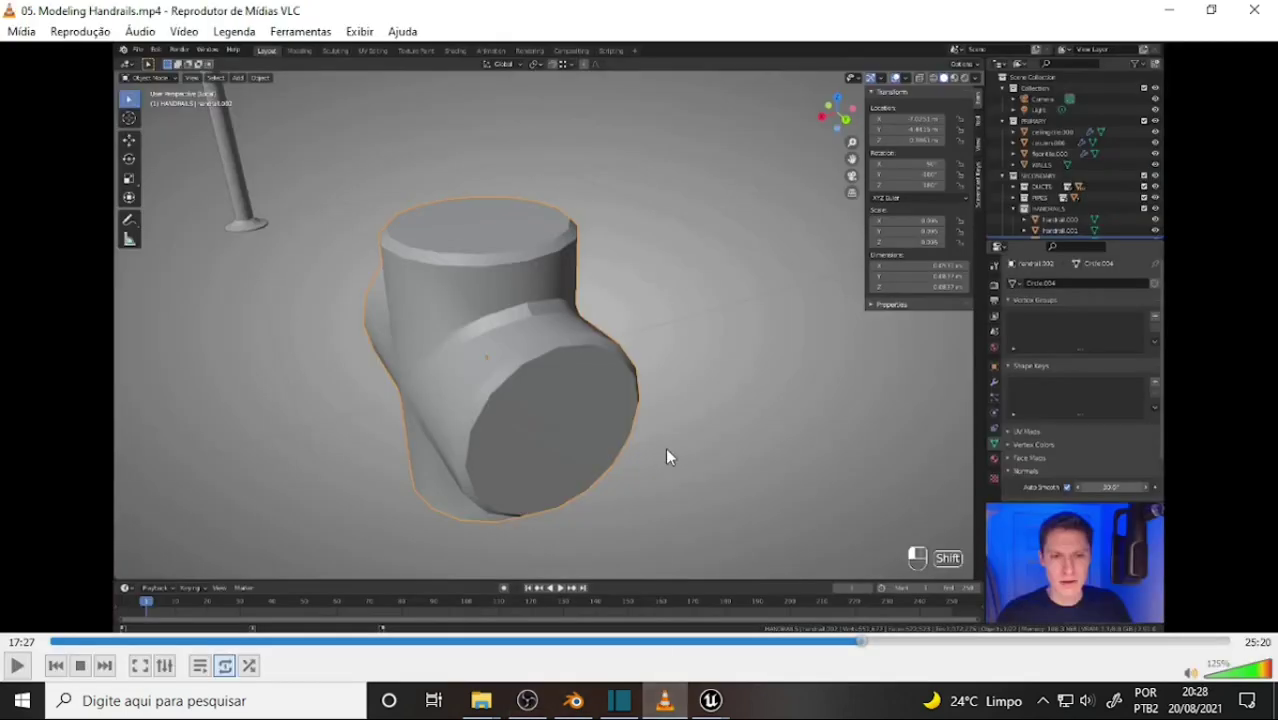
left_click(573, 700)
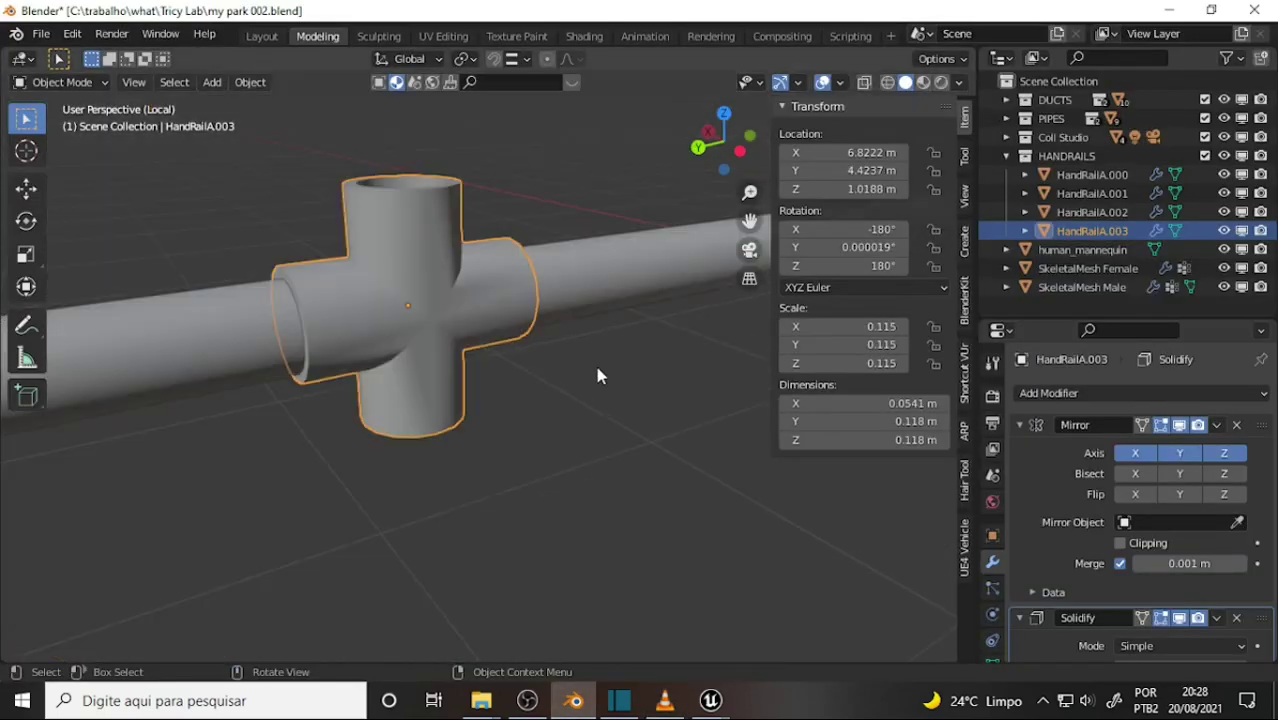
Step: Isolate the lower cross fitting HandRailA.002 and delete its Solidify modifier
key("KP_Divide")
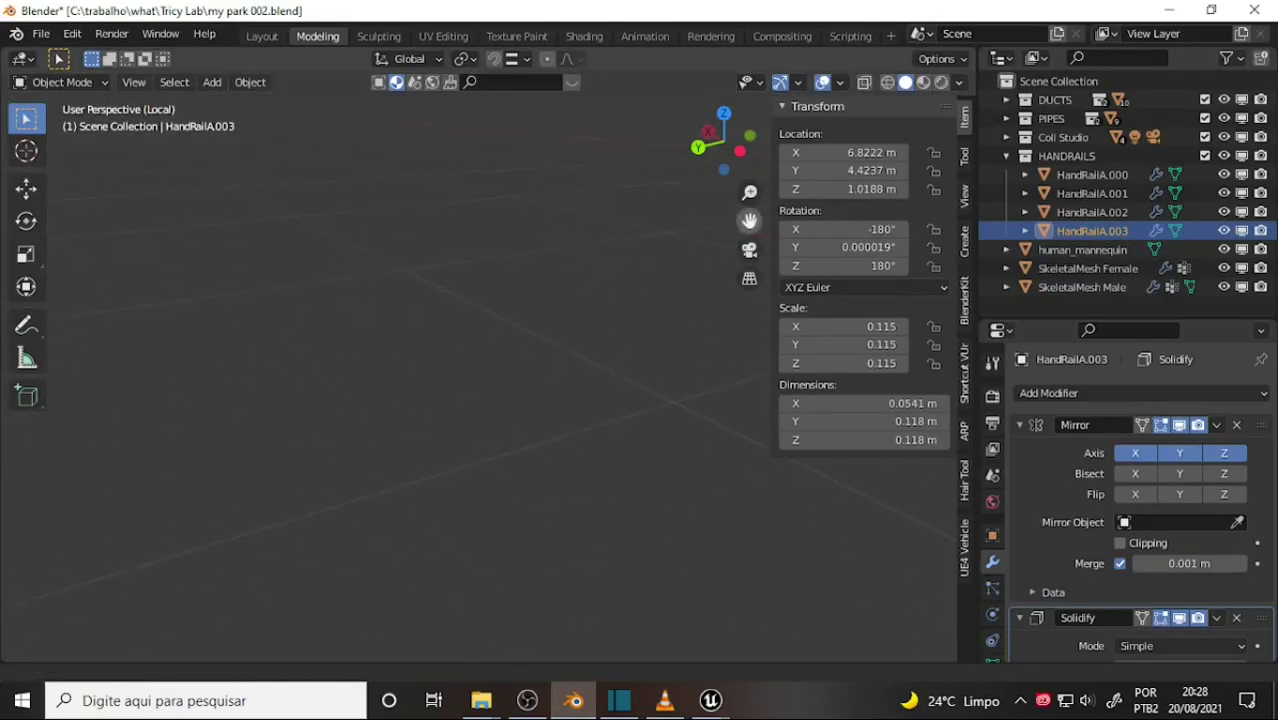
key("KP_Divide")
left_click(480, 400)
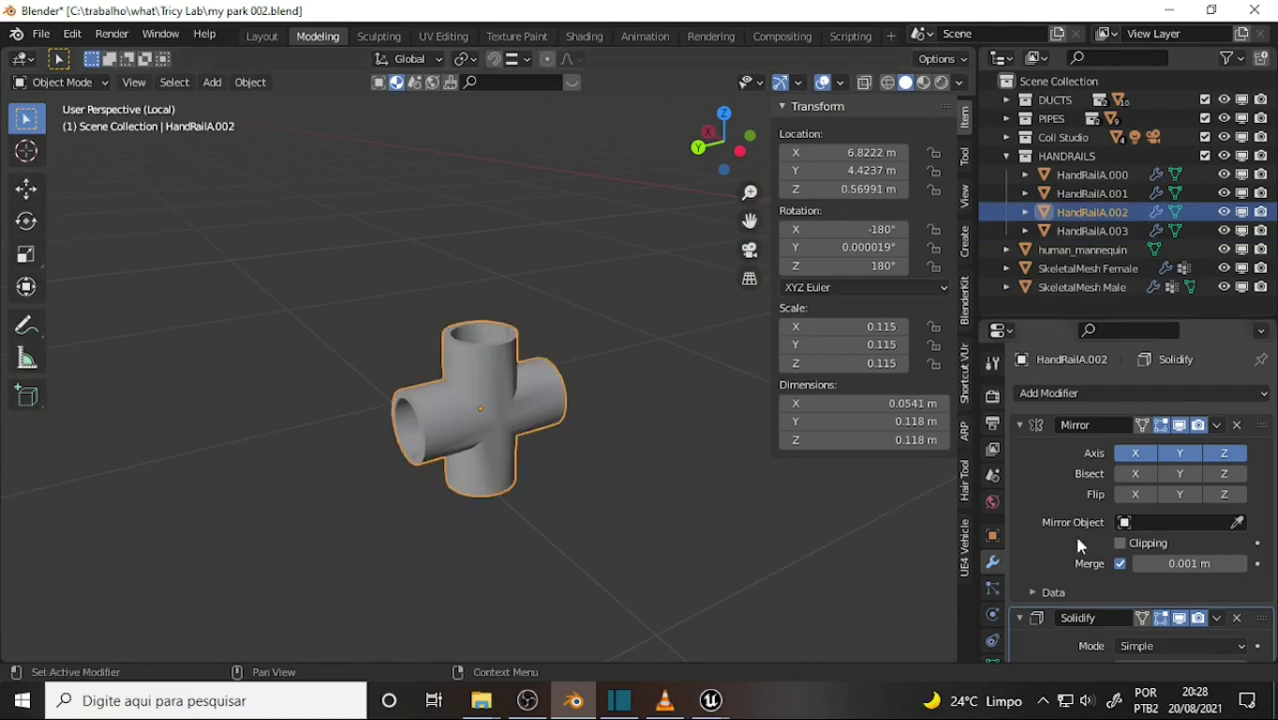
left_click(1239, 621)
key("KP_Divide")
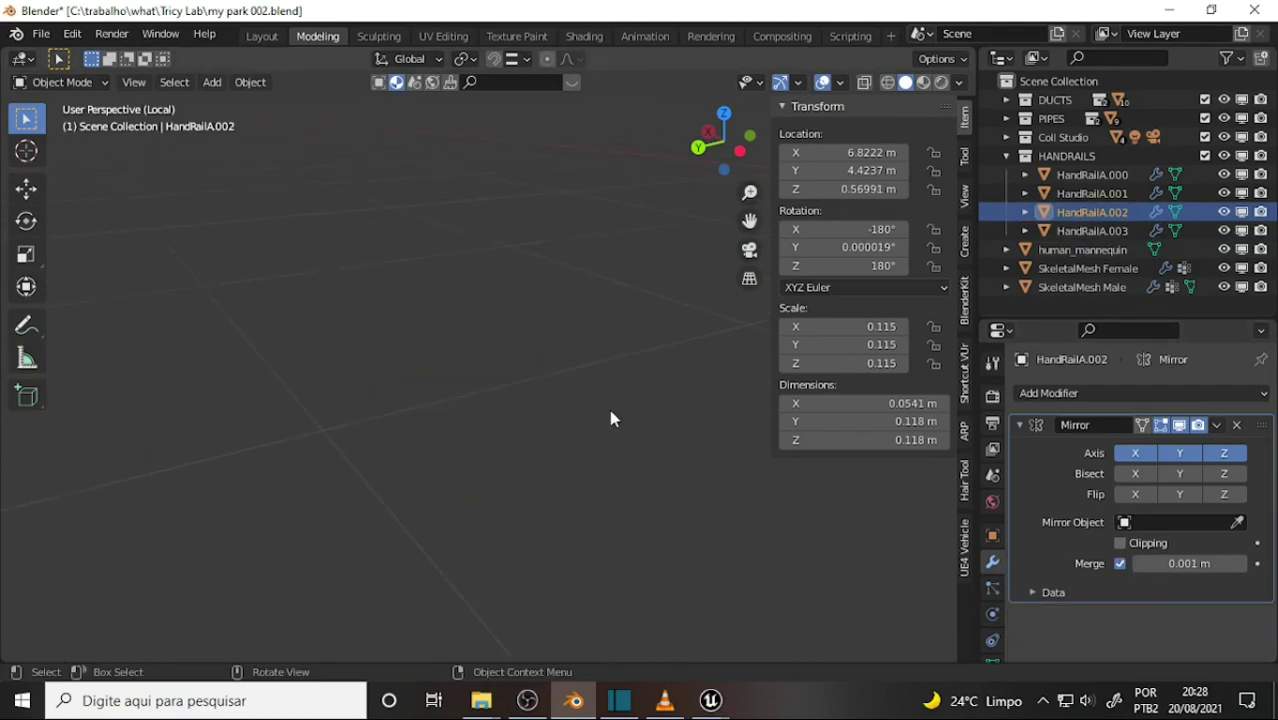
key("KP_Divide")
key("KP_Divide")
key("KP_Divide")
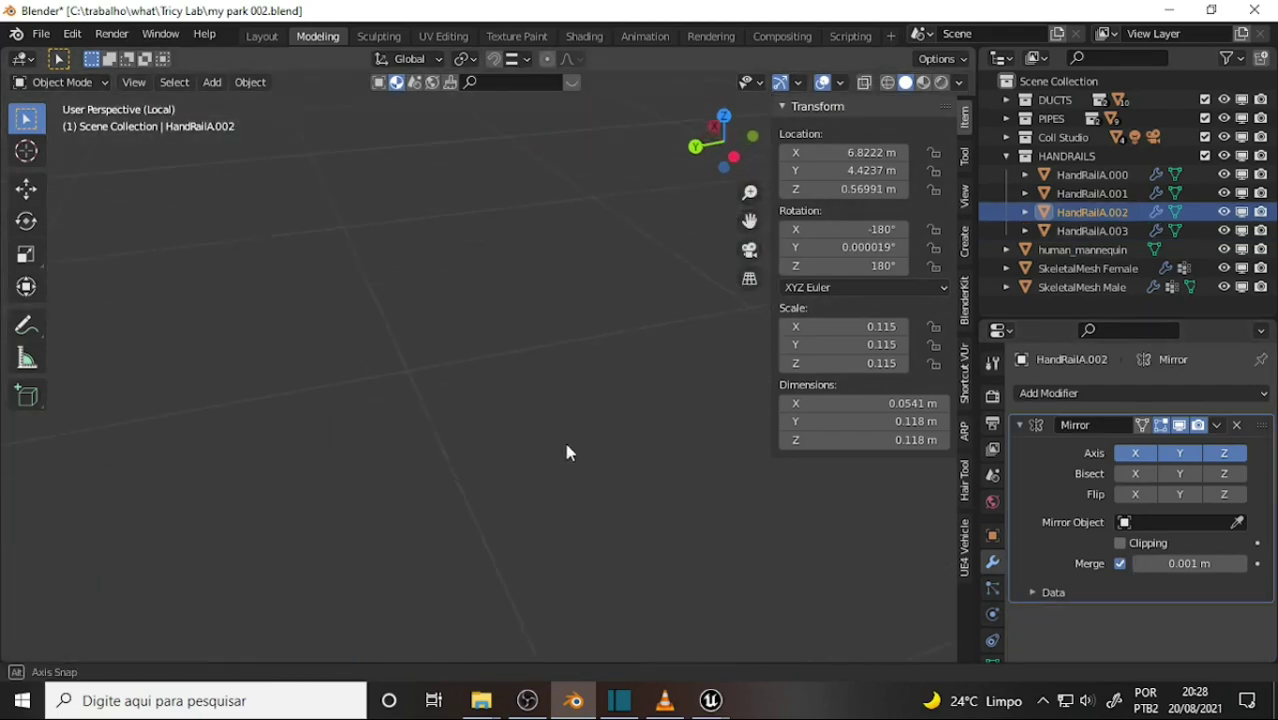
middle_click_drag(595, 427, 592, 415)
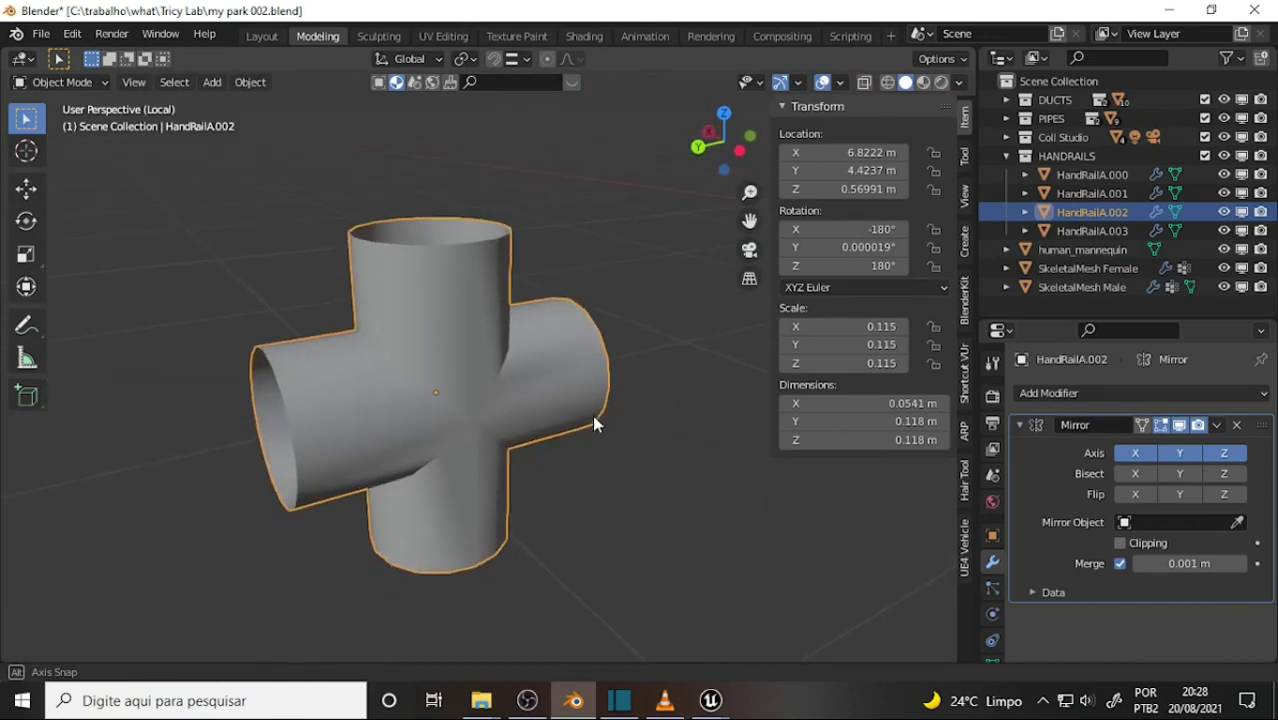
Step: Apply the fitting's Mirror modifier in Object Mode so no modifiers remain
left_click(90, 84)
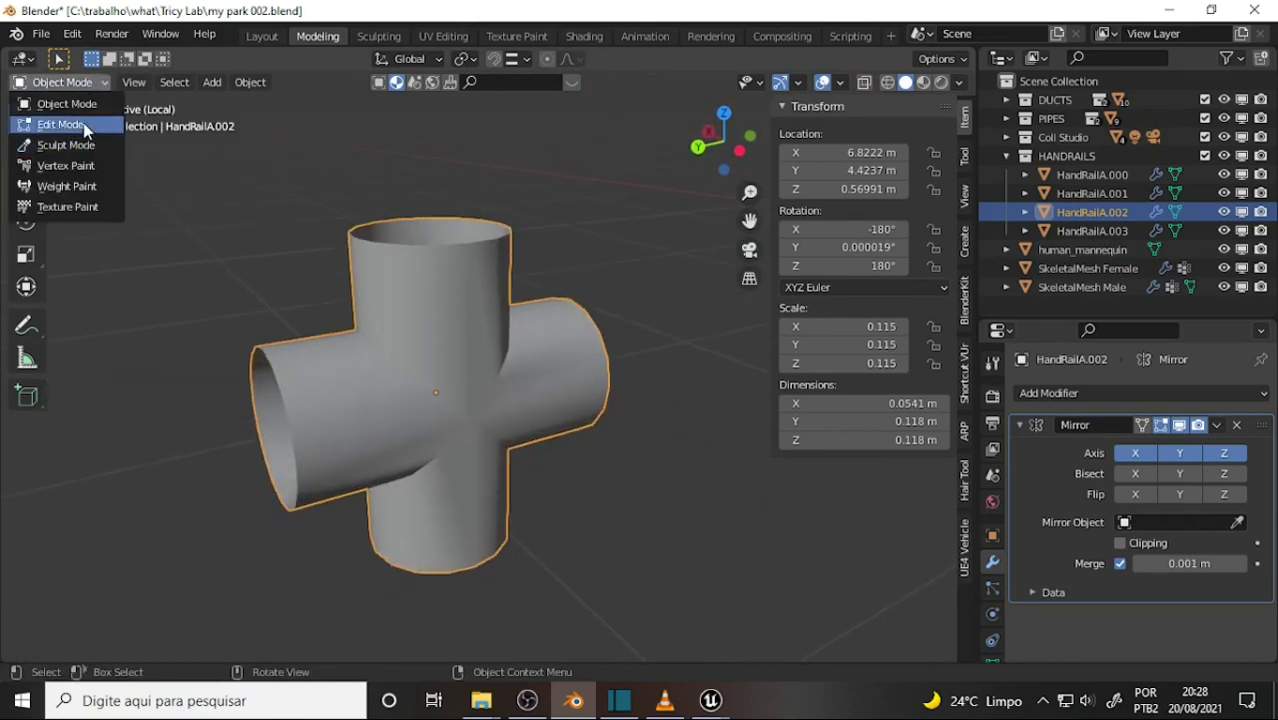
left_click(70, 123)
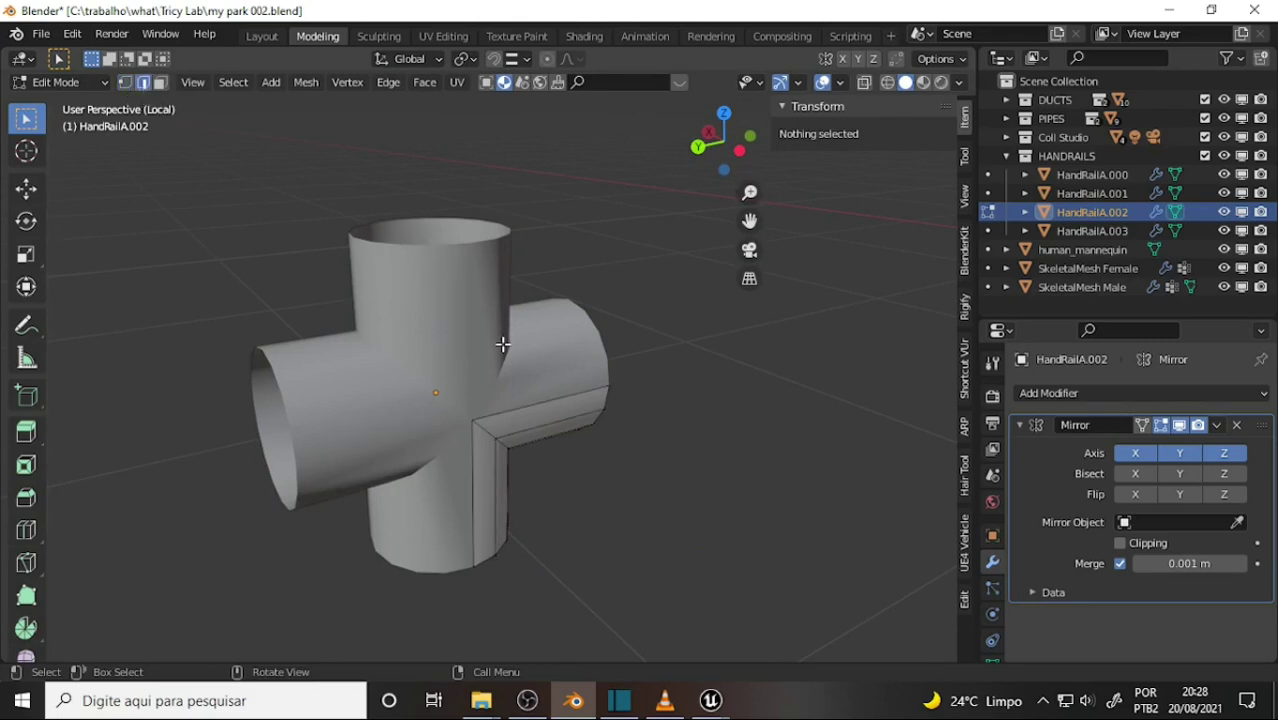
left_click(1216, 425)
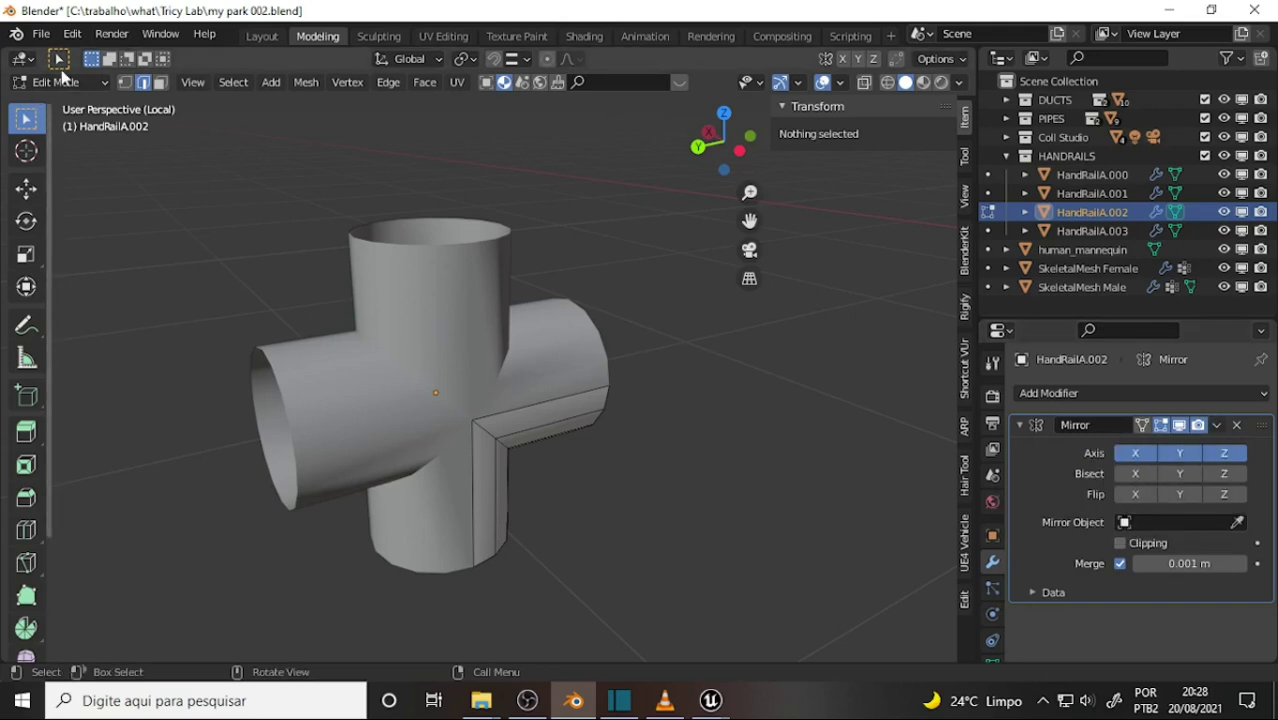
left_click(60, 82)
left_click(45, 104)
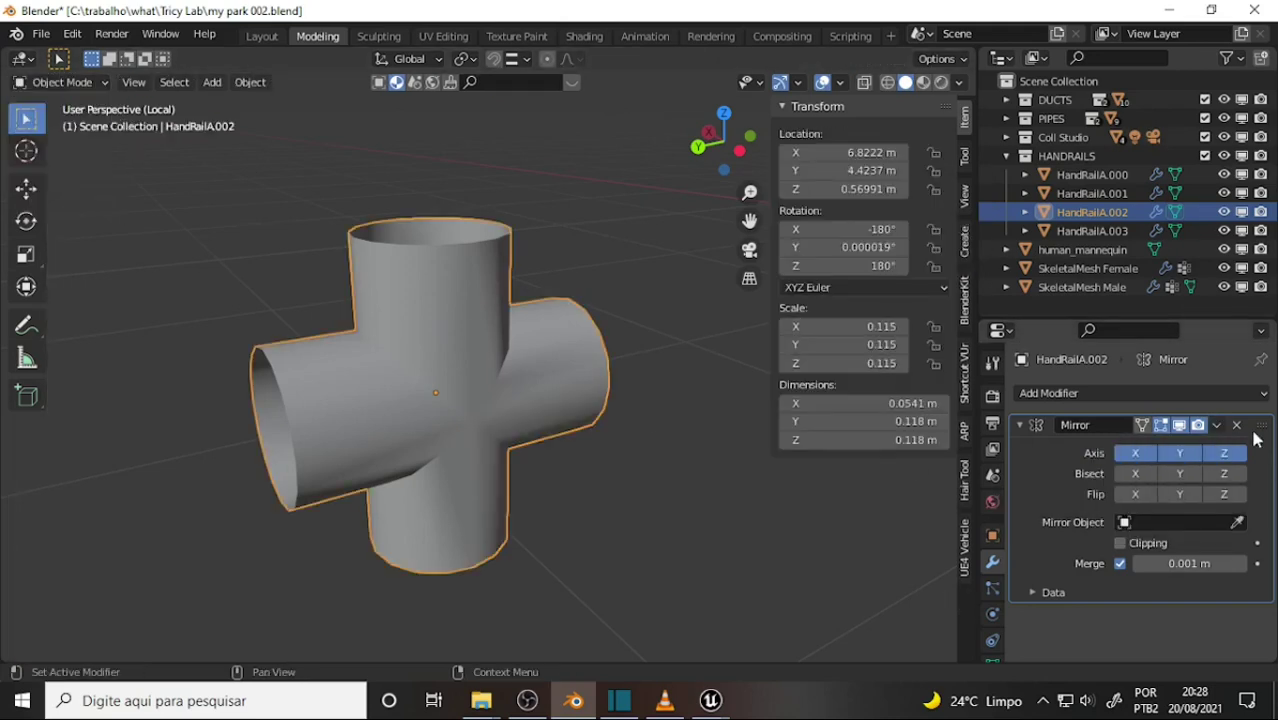
left_click(1216, 426)
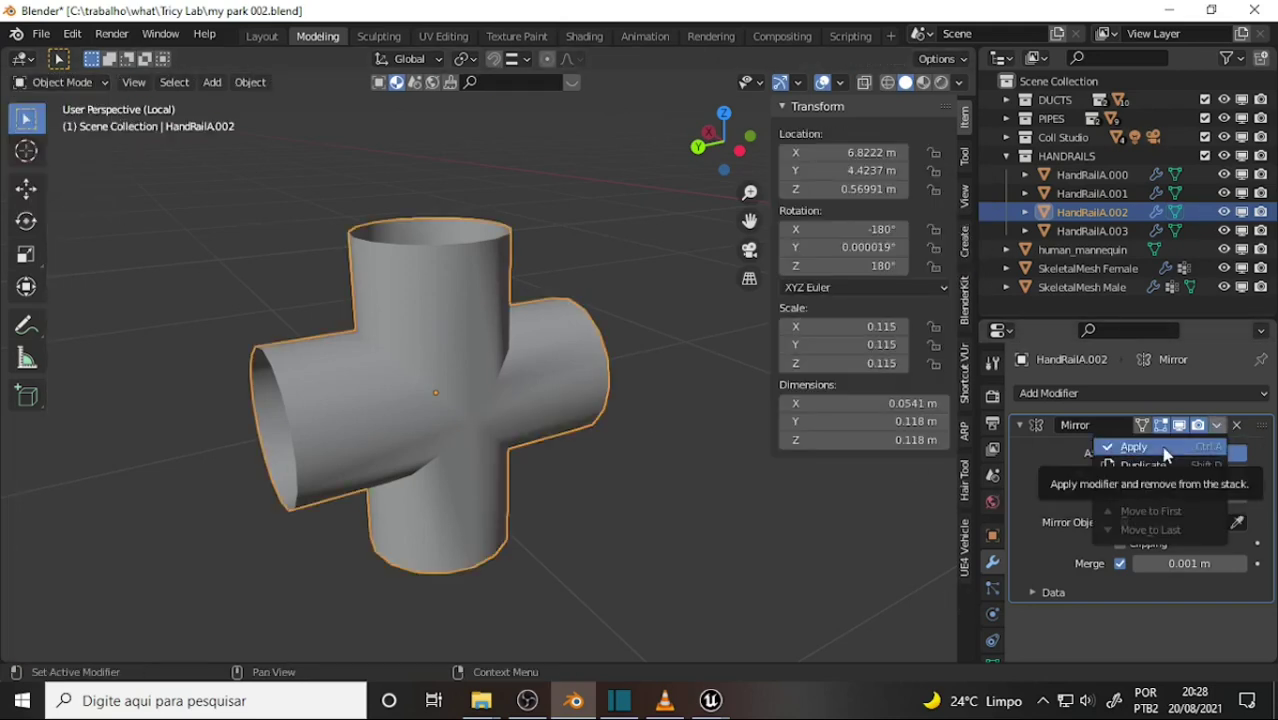
left_click(1100, 443)
left_click(60, 82)
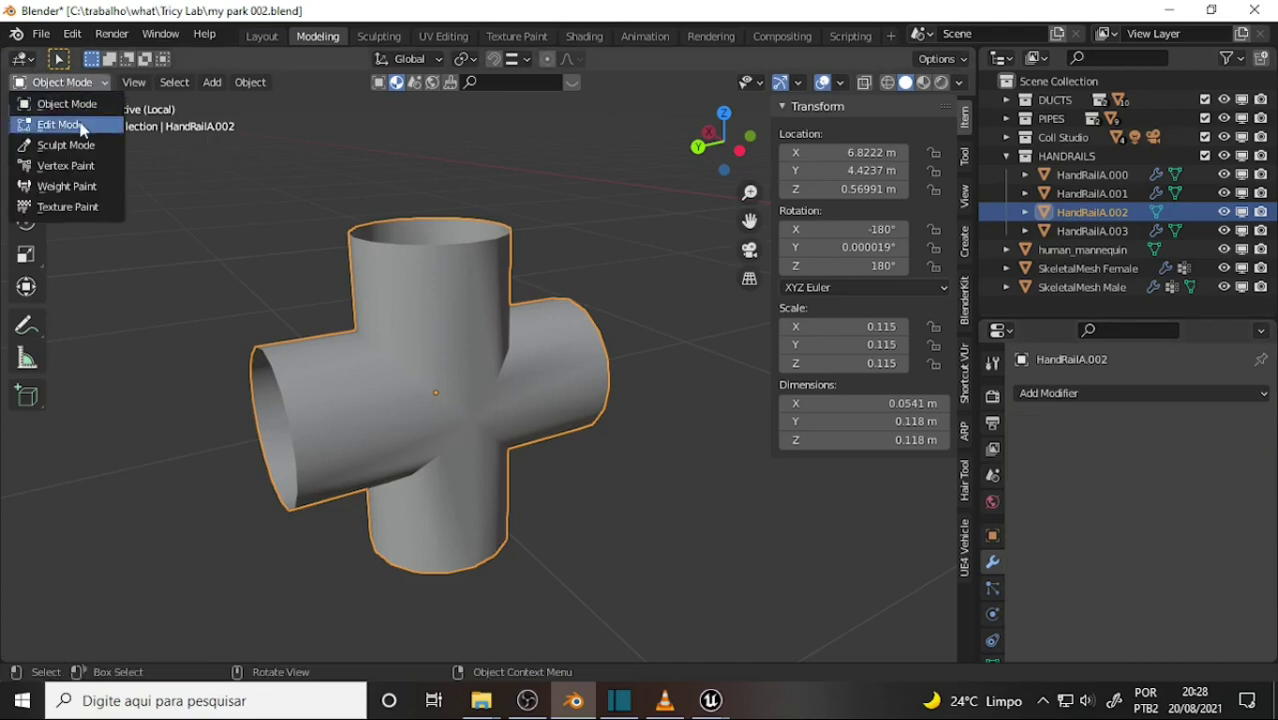
left_click(45, 124)
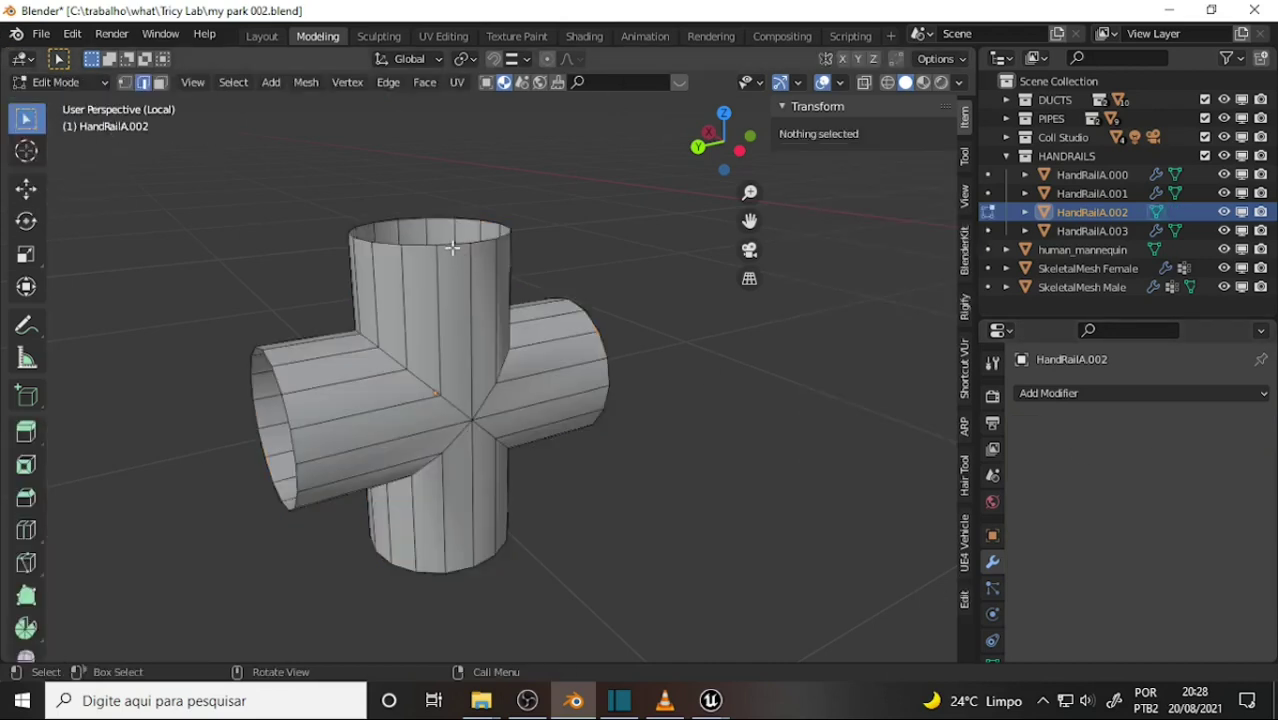
left_click(453, 246, "alt")
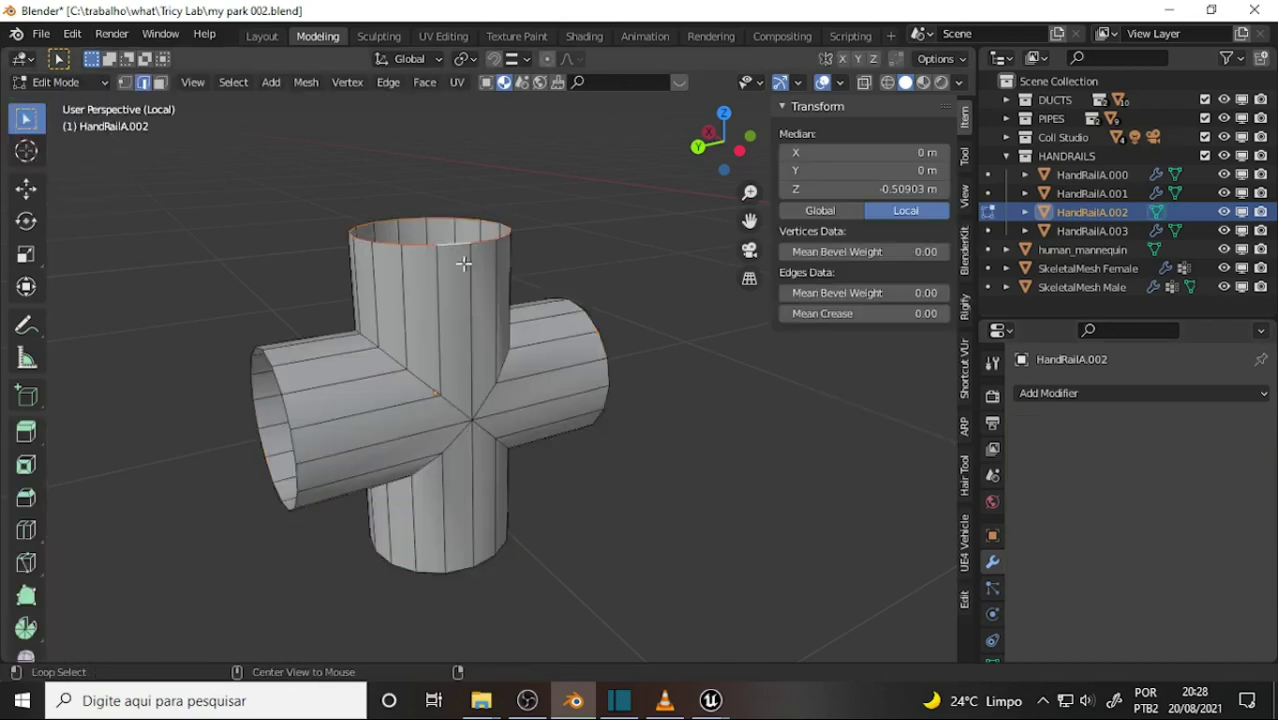
left_click(287, 415, "alt+shift")
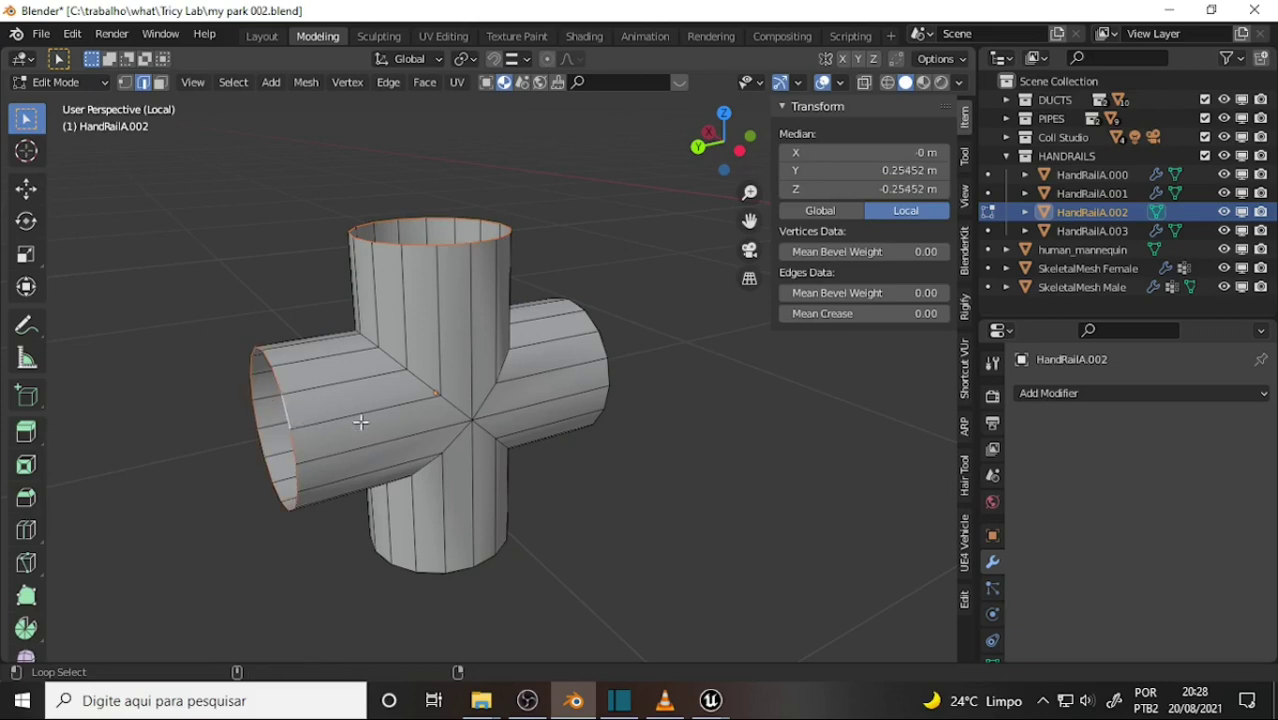
left_click(599, 370, "alt+shift")
left_click(466, 570, "alt+shift")
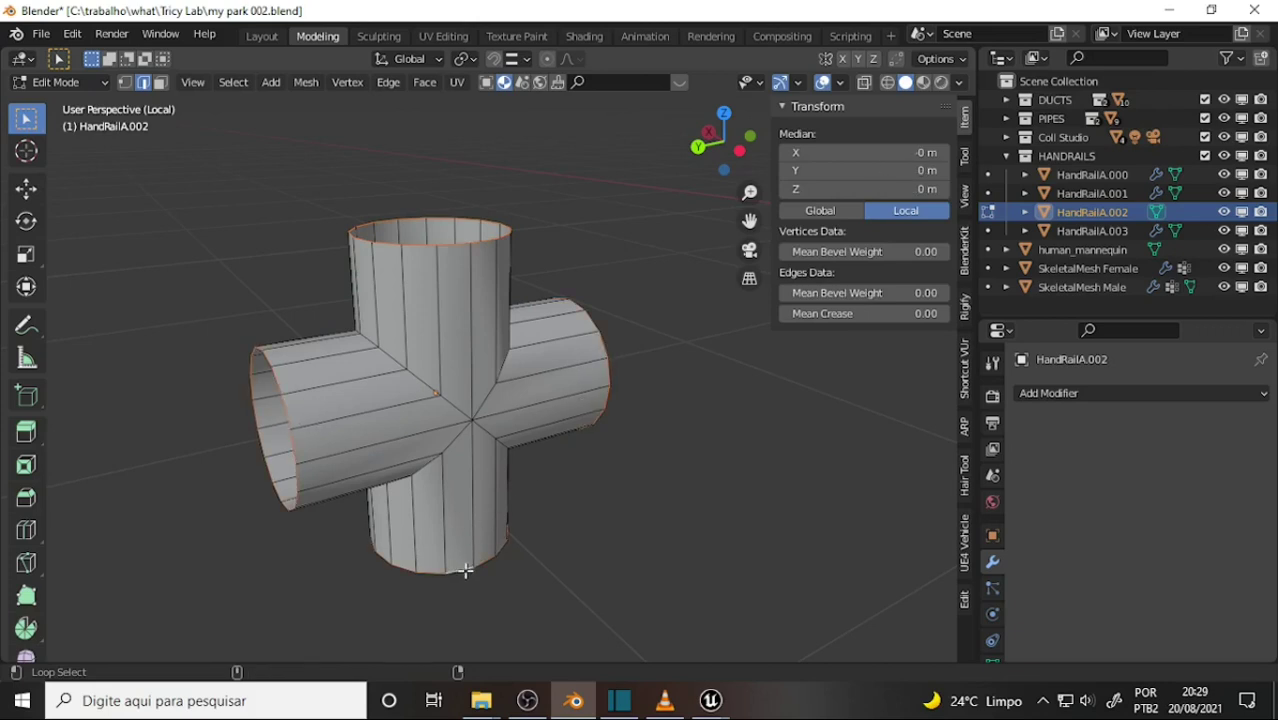
left_click(456, 408, "alt+shift")
left_click(491, 400, "alt+shift")
left_click(478, 442, "alt+shift")
left_click(458, 441, "alt")
middle_click_drag(293, 225, 271, 238)
key("KP_Decimal")
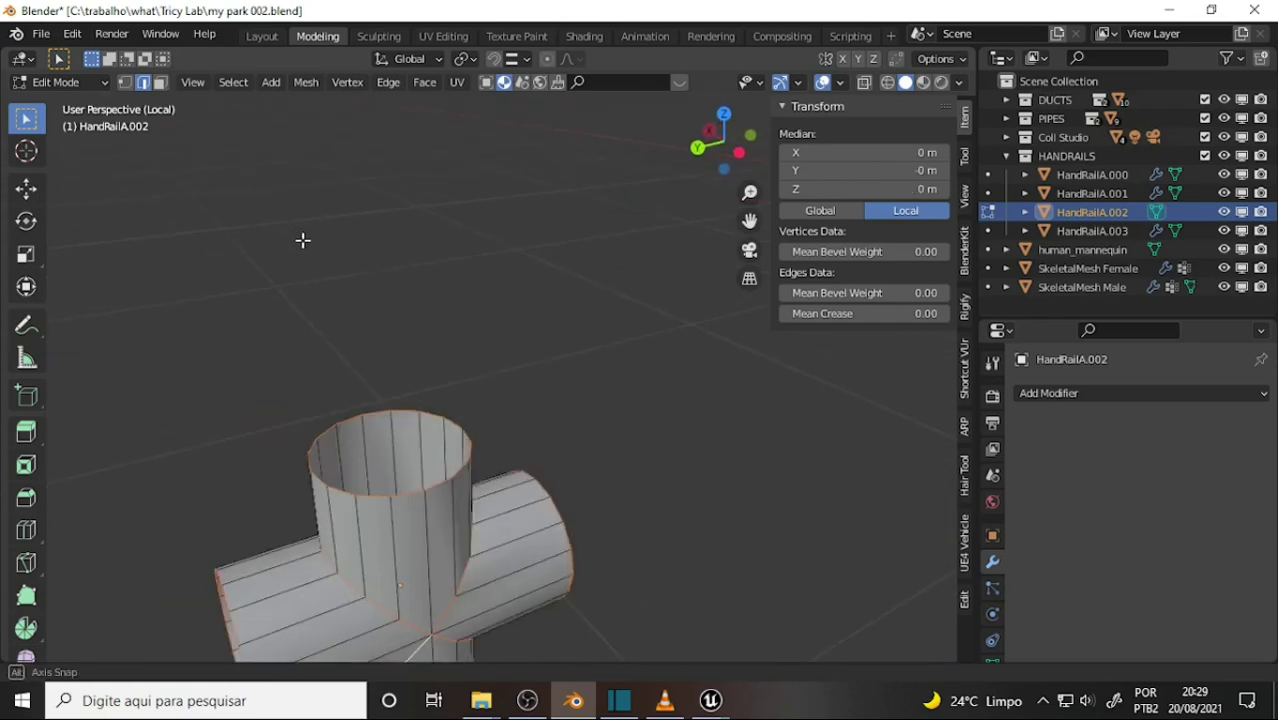
scroll(280, 236, "down", 4)
scroll(290, 235, "up", 4)
scroll(294, 234, "up", 3)
key("KP_Decimal")
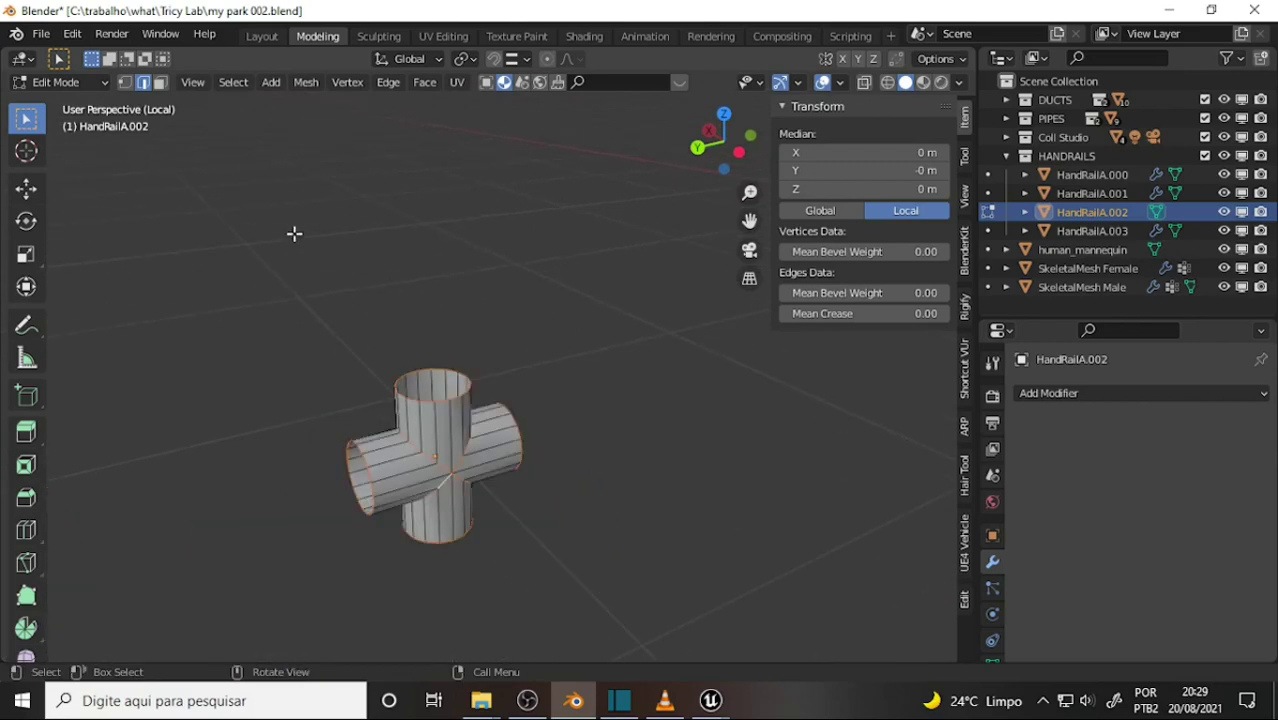
scroll(314, 208, "down", 3, "shift")
scroll(306, 231, "up", 3, "shift")
scroll(506, 270, "up", 6)
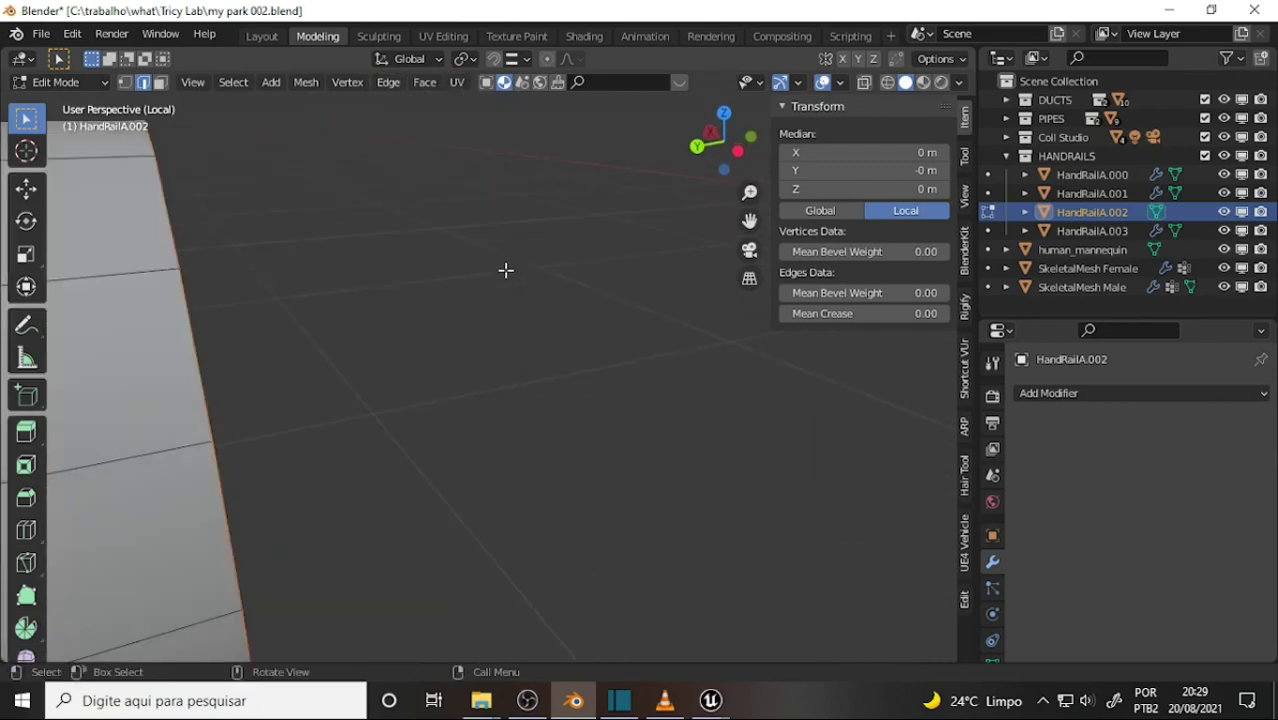
scroll(506, 270, "down", 6)
scroll(506, 270, "up", 4)
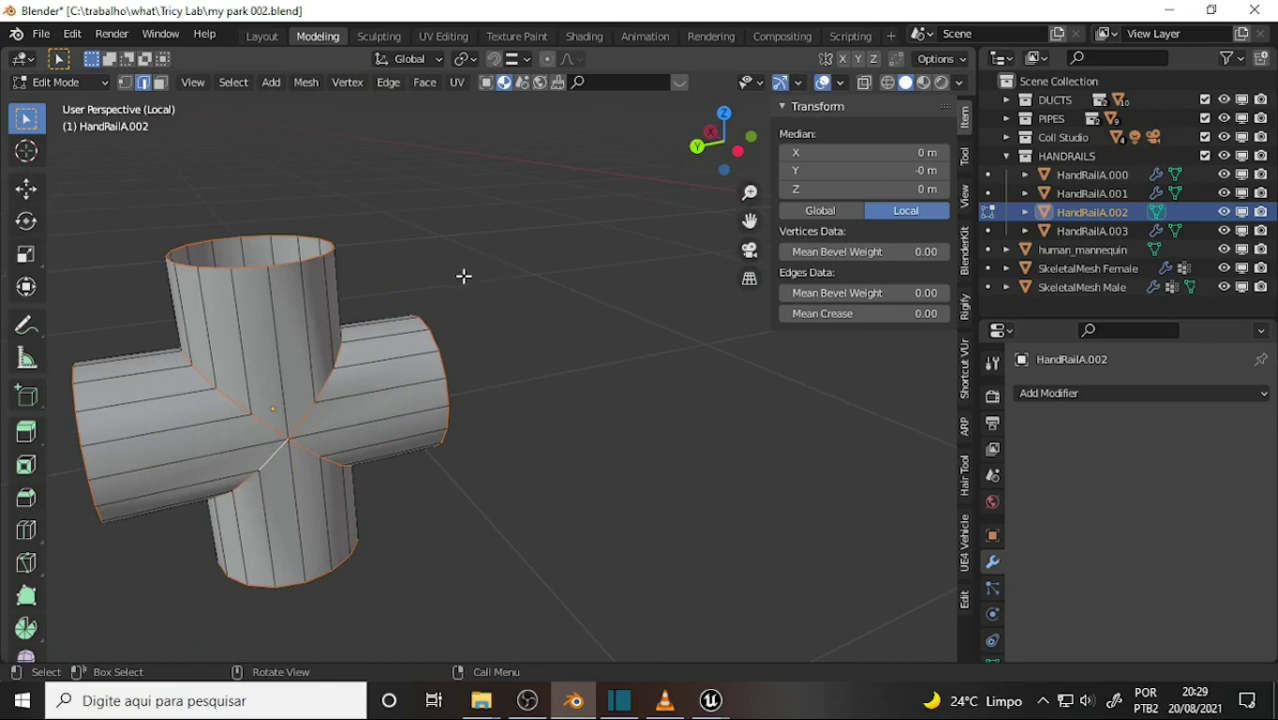
key("ctrl+z")
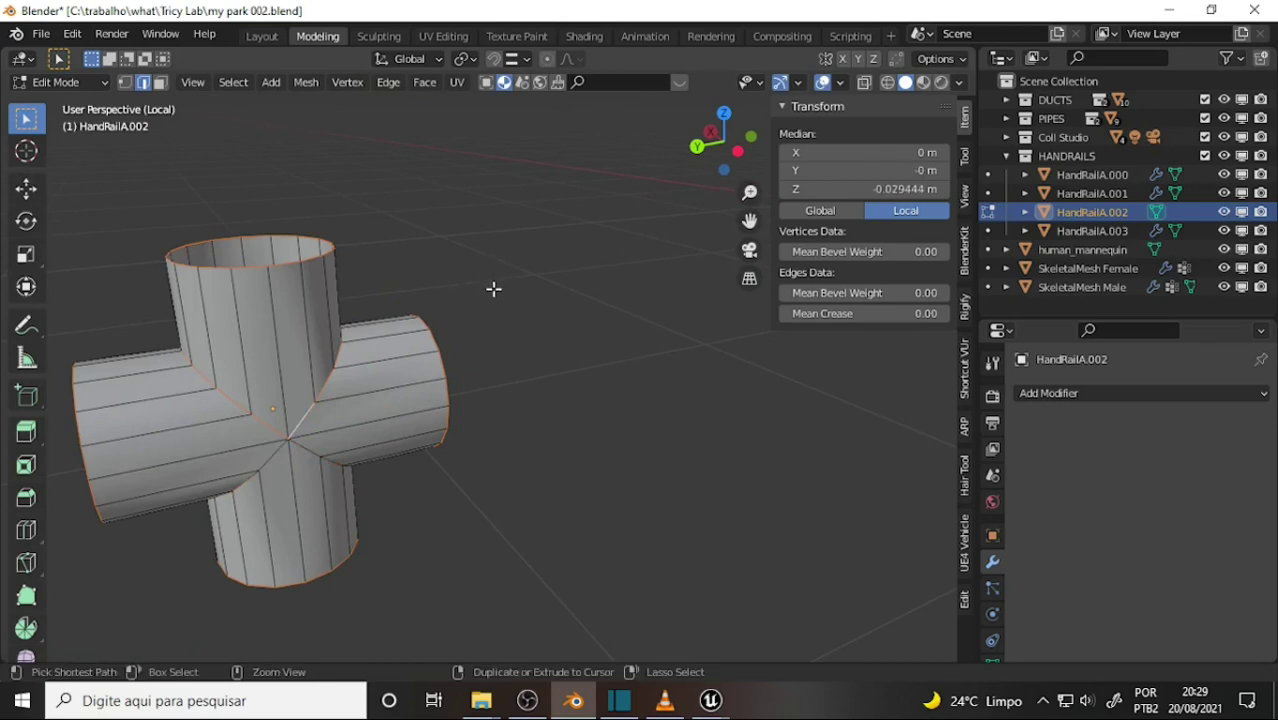
key("ctrl+z")
key("ctrl+z")
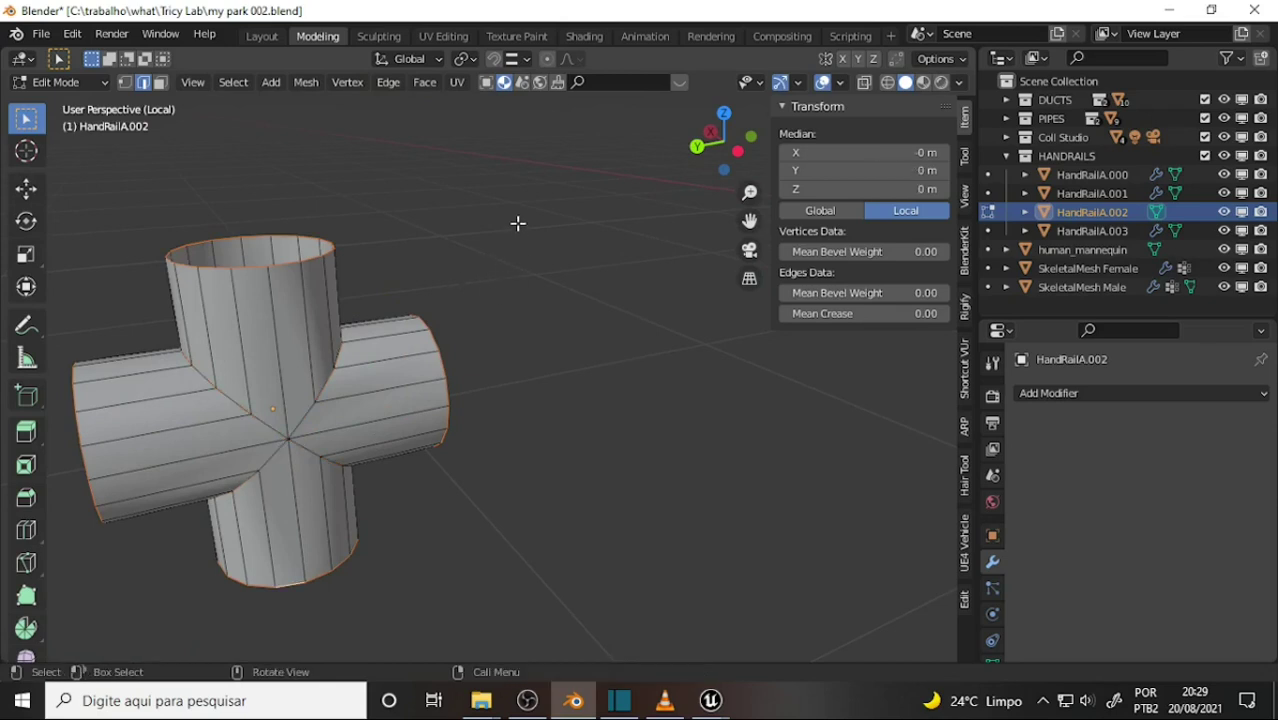
Step: Cap the open tube ends and select the four edge loops where the tubes meet
key("f")
key("KP_Decimal")
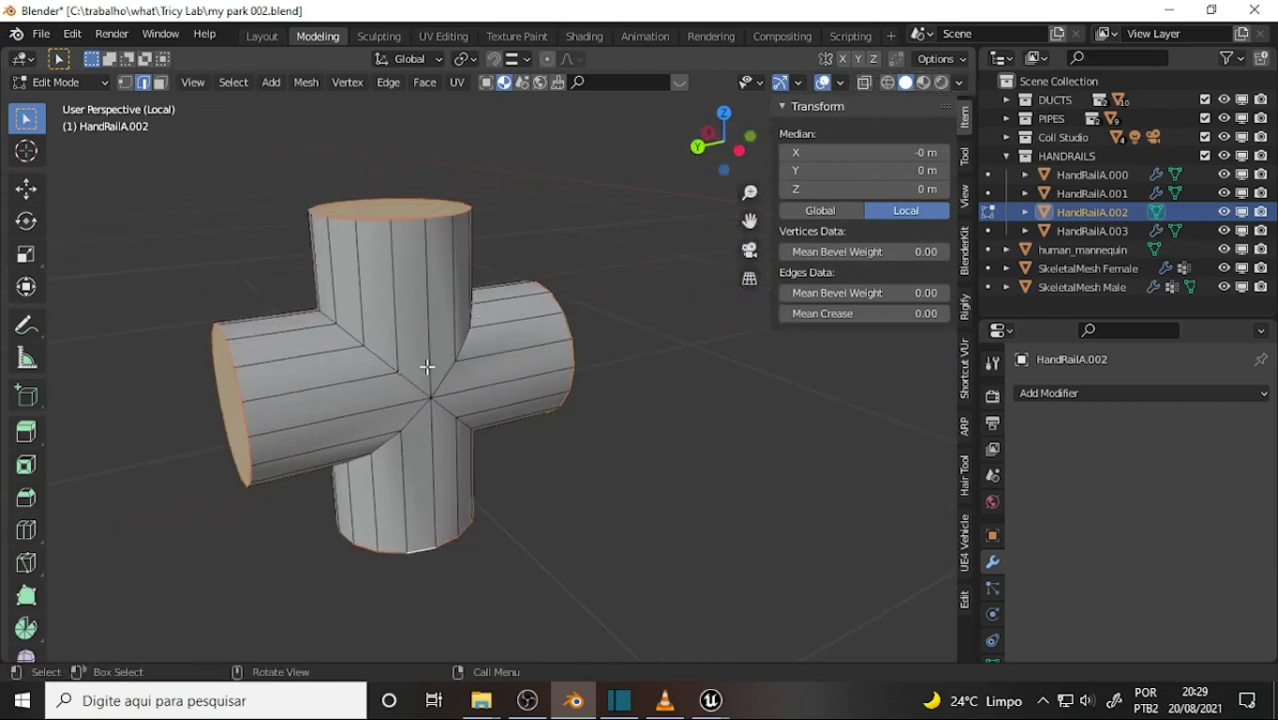
left_click(418, 387, "alt+shift")
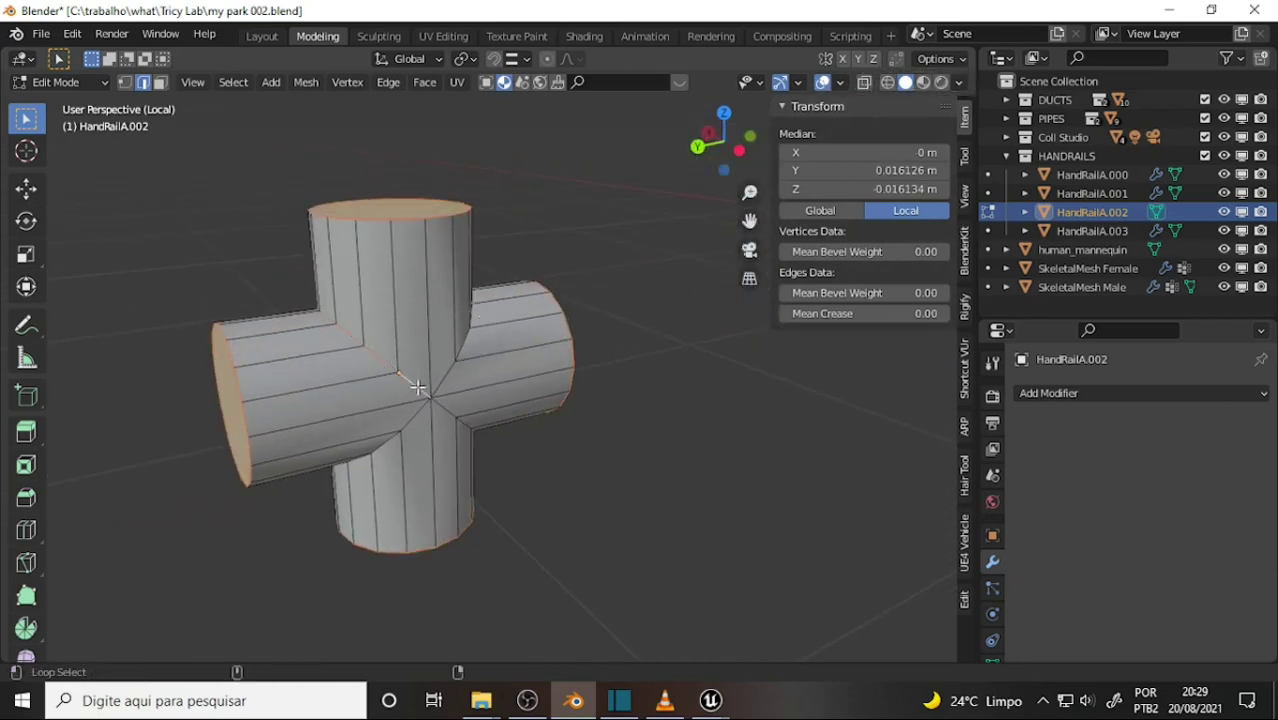
left_click(440, 381, "alt+shift")
left_click(436, 410, "alt+shift")
left_click(420, 418, "alt+shift")
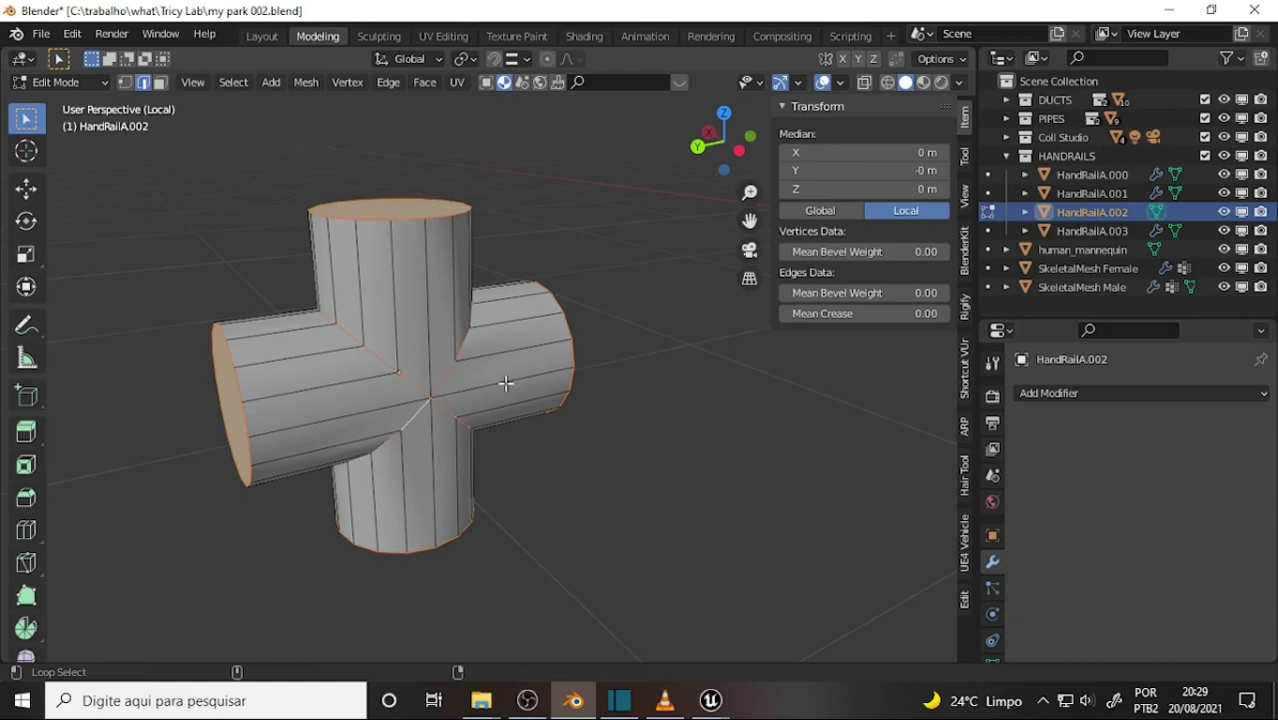
Step: Bevel the selected joint edge loops and return to Object Mode
key("ctrl+b")
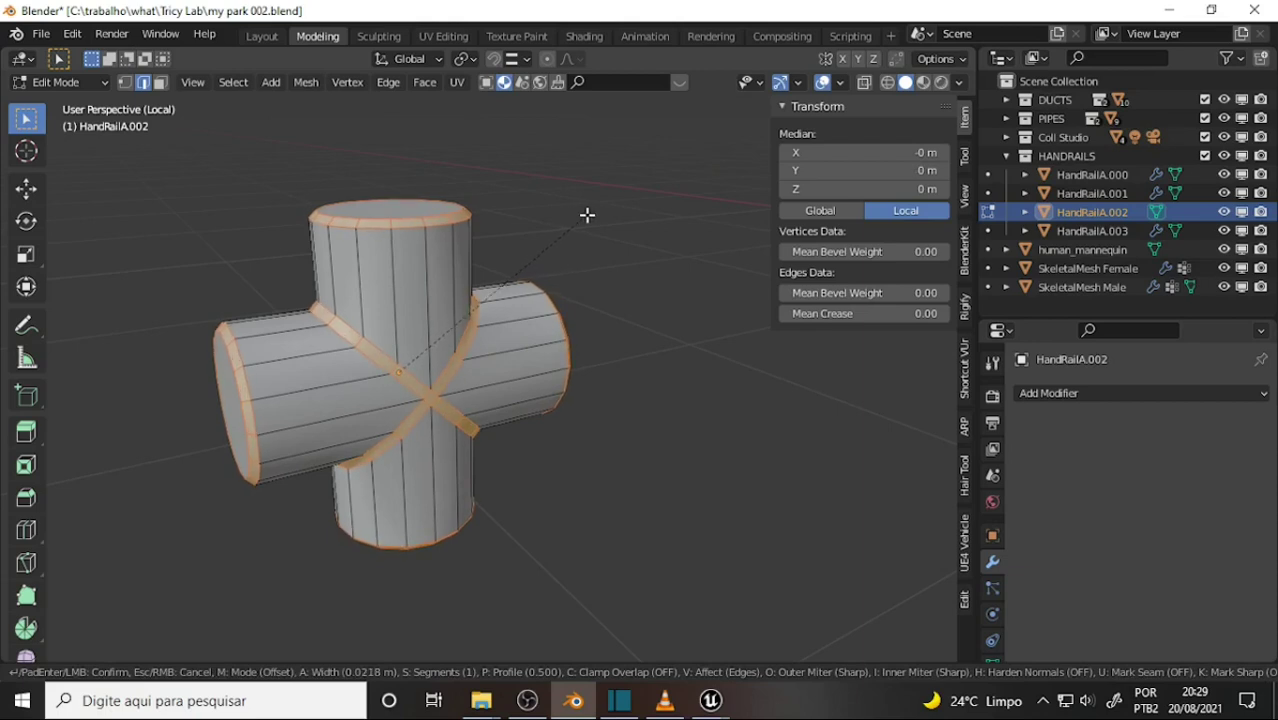
left_click(587, 215)
left_click(578, 212)
scroll(570, 215, "down", 5)
scroll(568, 216, "up", 1)
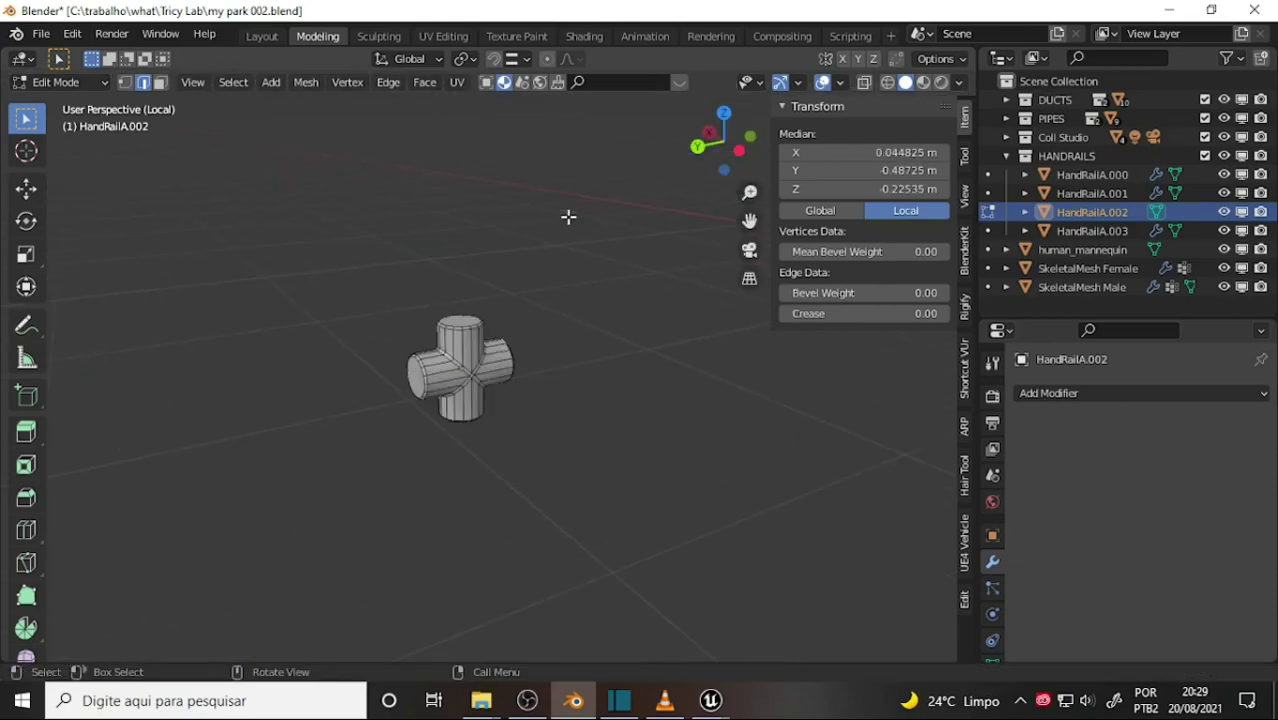
left_click(80, 84)
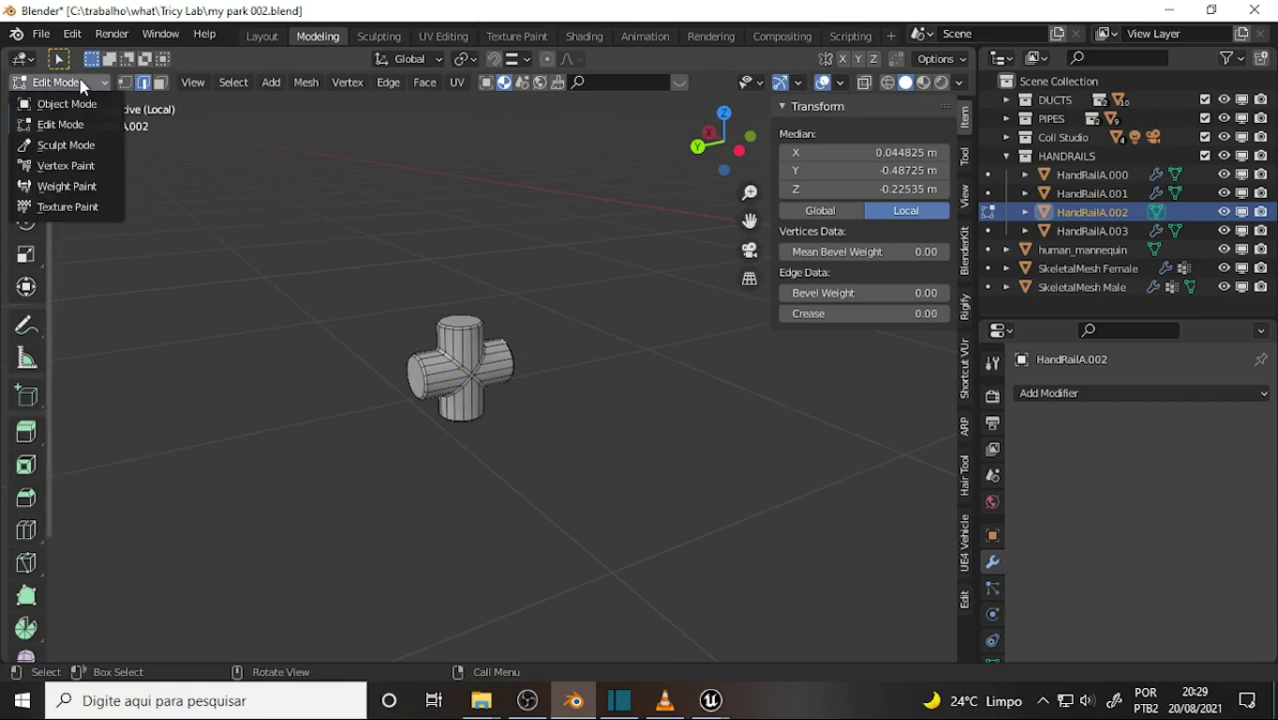
left_click(66, 104)
scroll(516, 320, "down", 3)
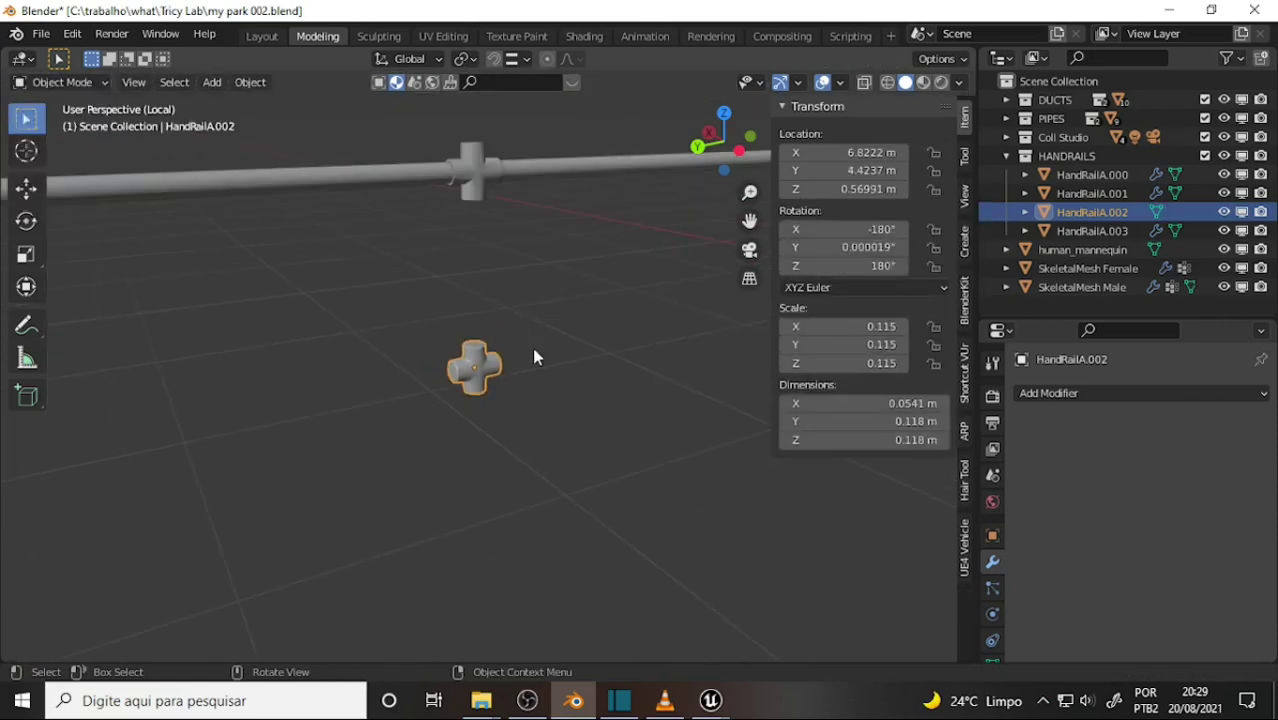
Step: Duplicate the bevelled cross fitting and move the copy up along Z onto the top rail
key("shift+d")
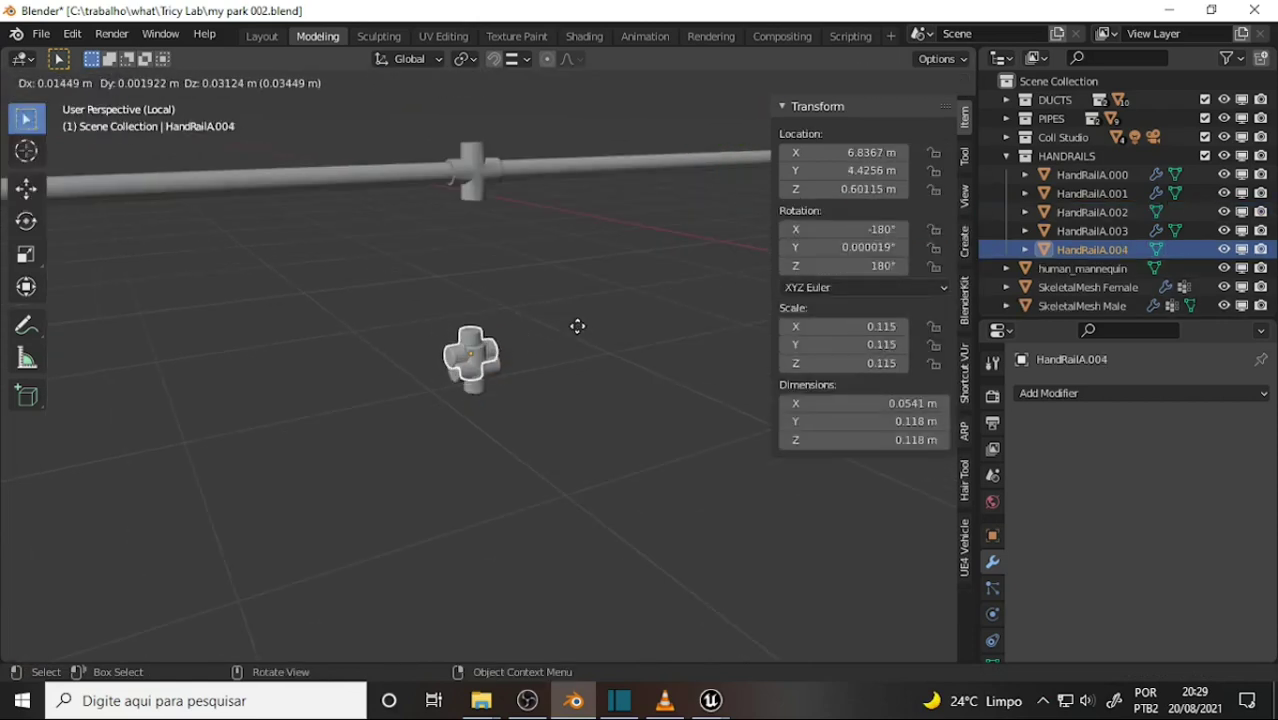
key("z")
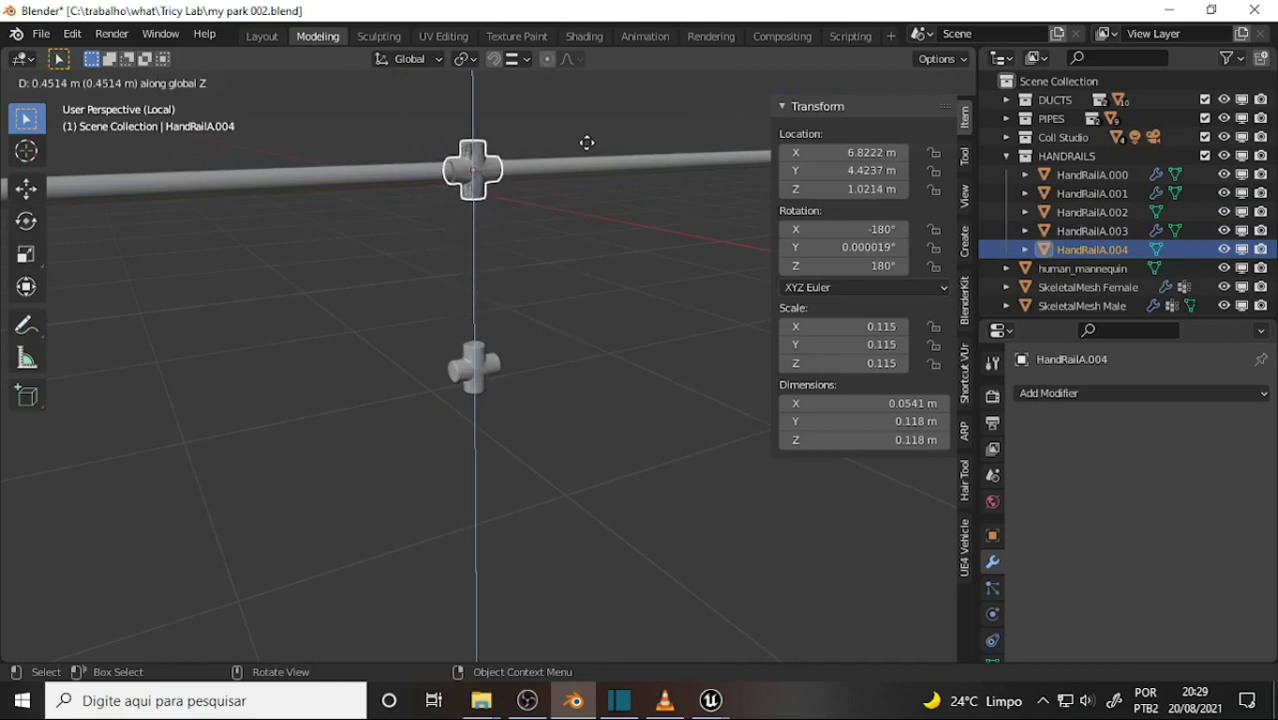
left_click(569, 181)
key("KP_Decimal")
scroll(568, 184, "down", 3)
mouse_move(568, 184)
middle_mouse_down()
mouse_move(495, 227)
mouse_move(494, 209)
middle_mouse_up()
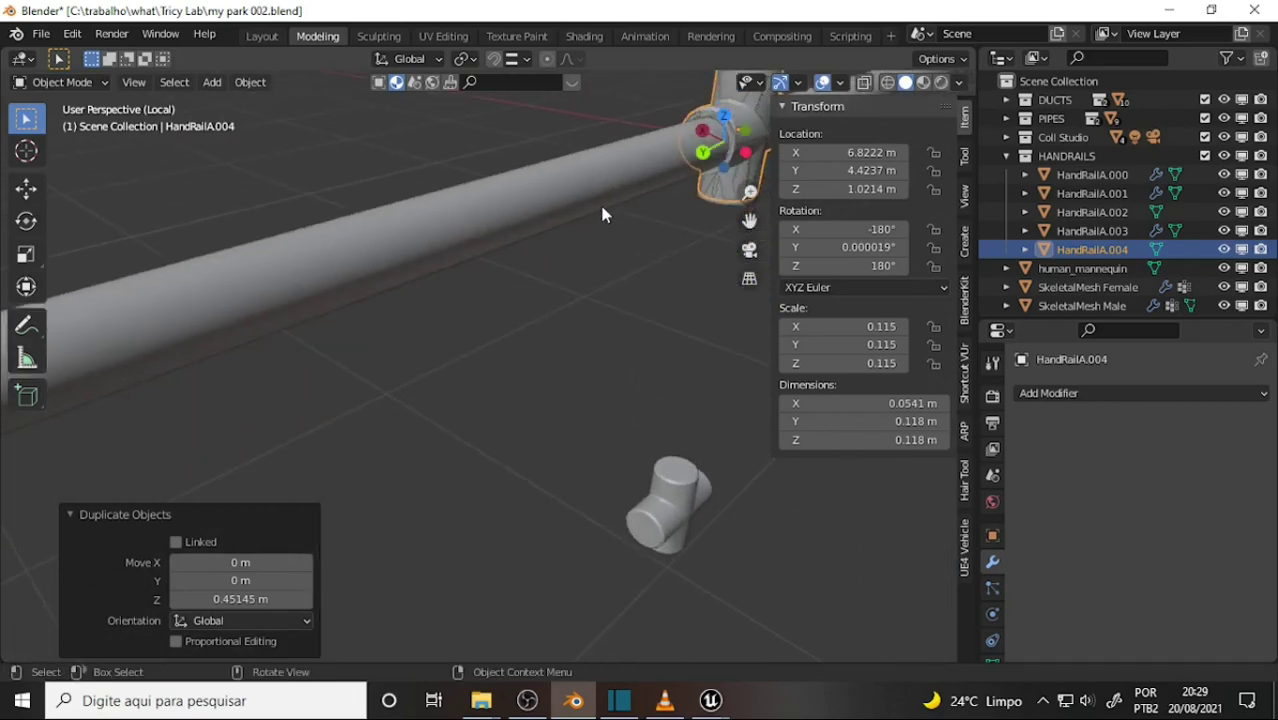
left_click_drag(767, 219, 560, 276)
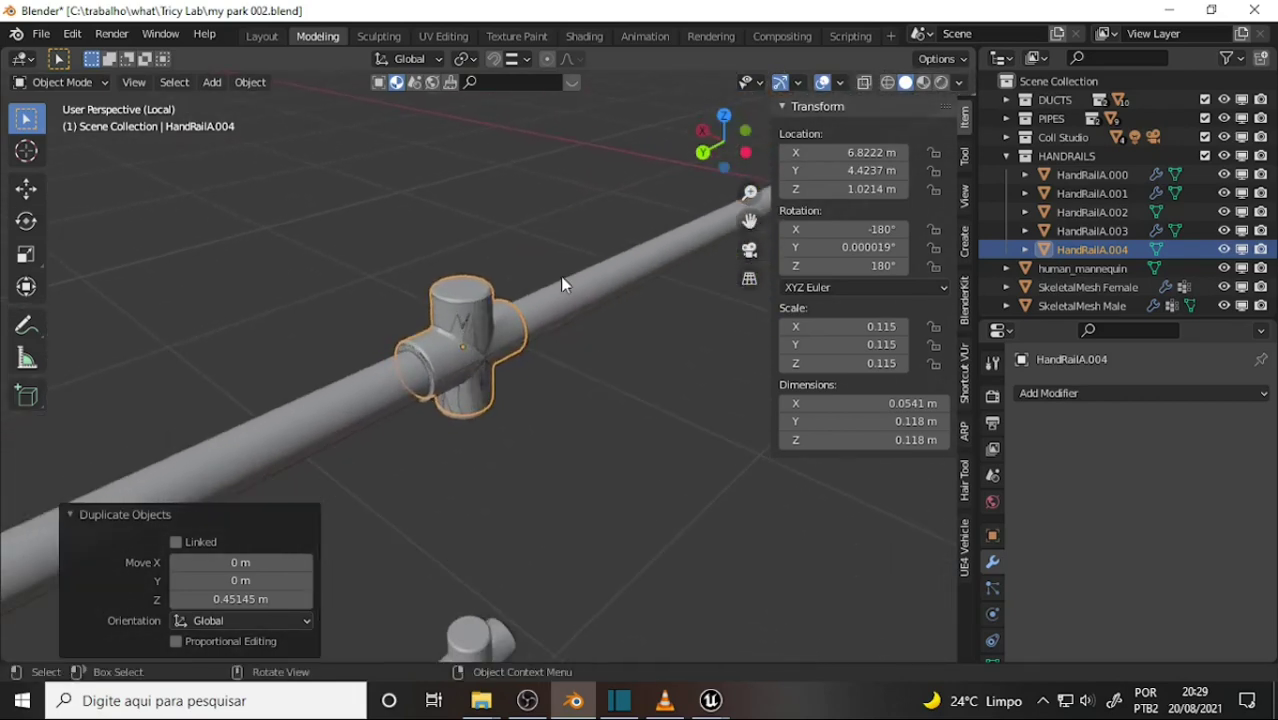
scroll(559, 288, "up", 3)
key("KP_Decimal")
scroll(555, 285, "down", 3)
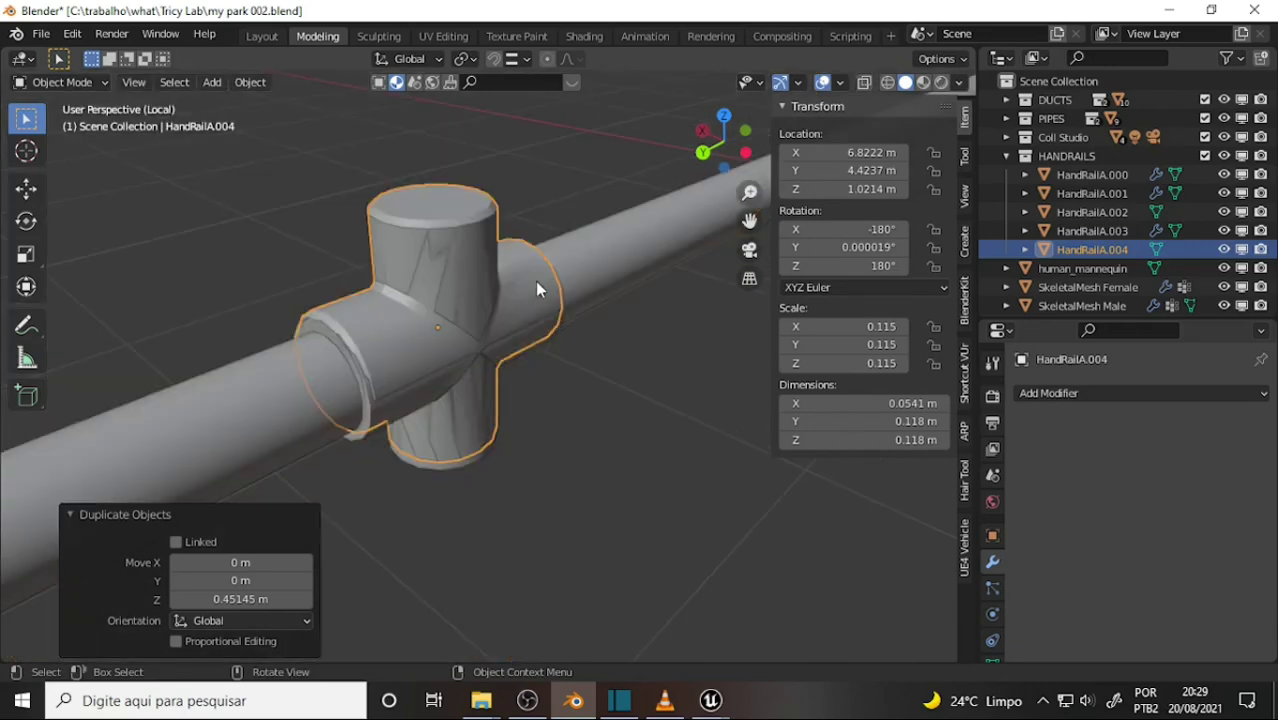
scroll(520, 293, "up", 3)
scroll(518, 284, "down", 3)
middle_click_drag(518, 284, 526, 297)
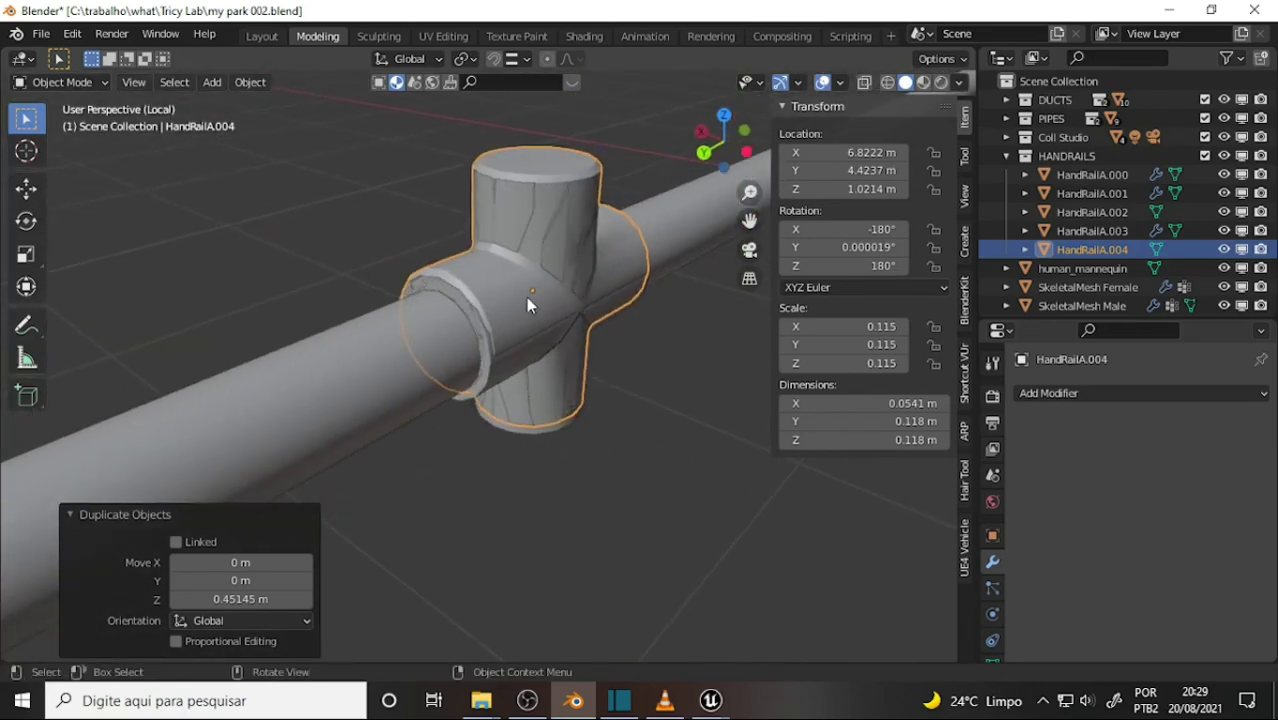
Step: Delete the old fitting HandRailA.003 and nudge the new copy slightly down along Z
left_click(482, 320)
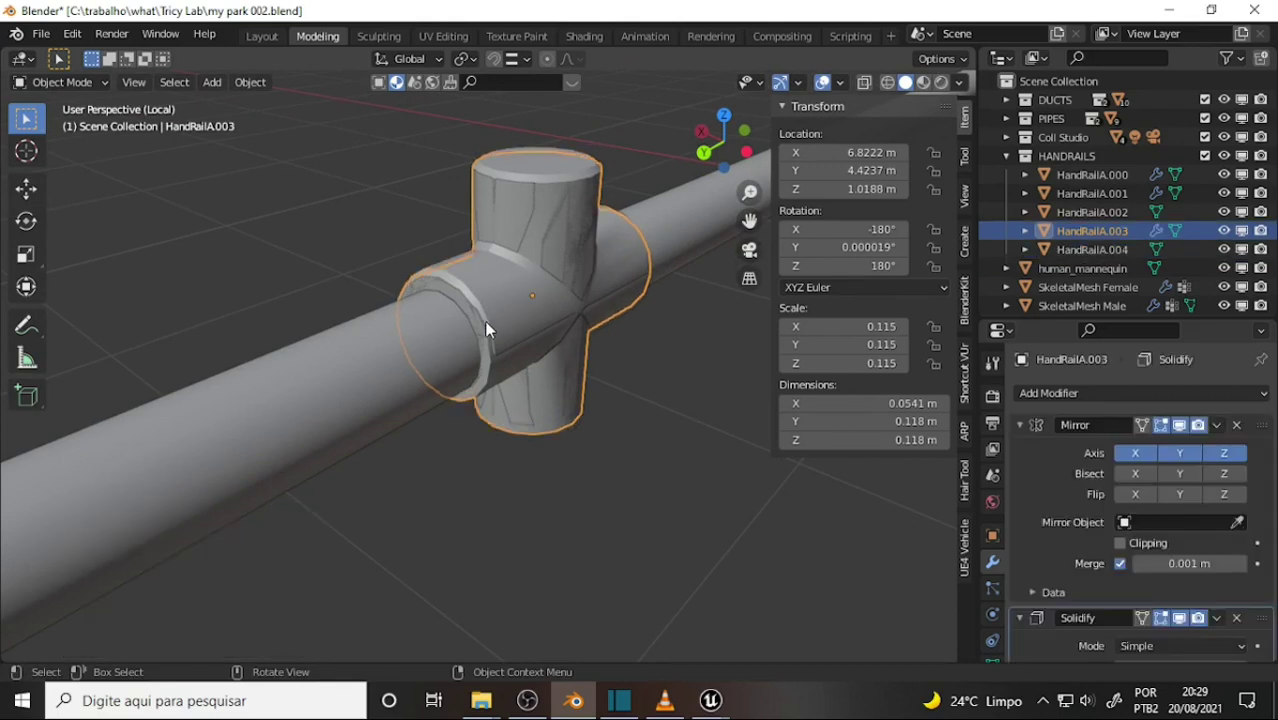
key("Delete")
left_click(500, 302)
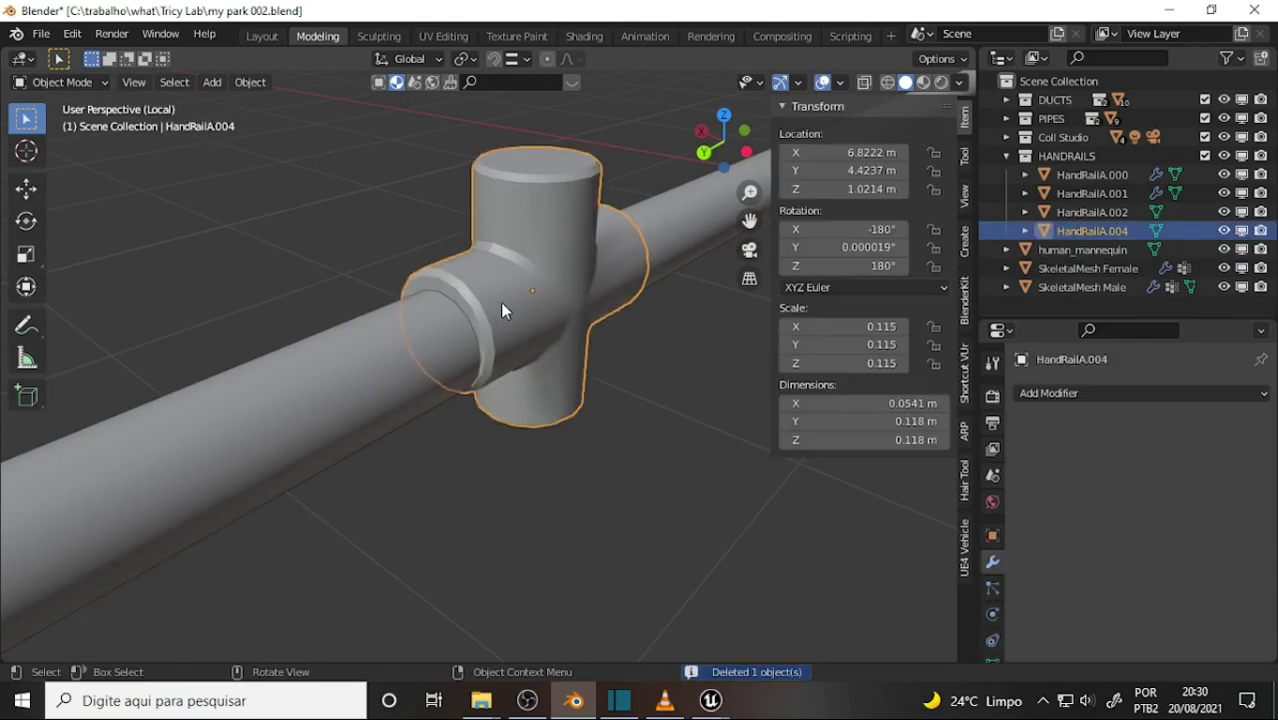
key("g")
key("z")
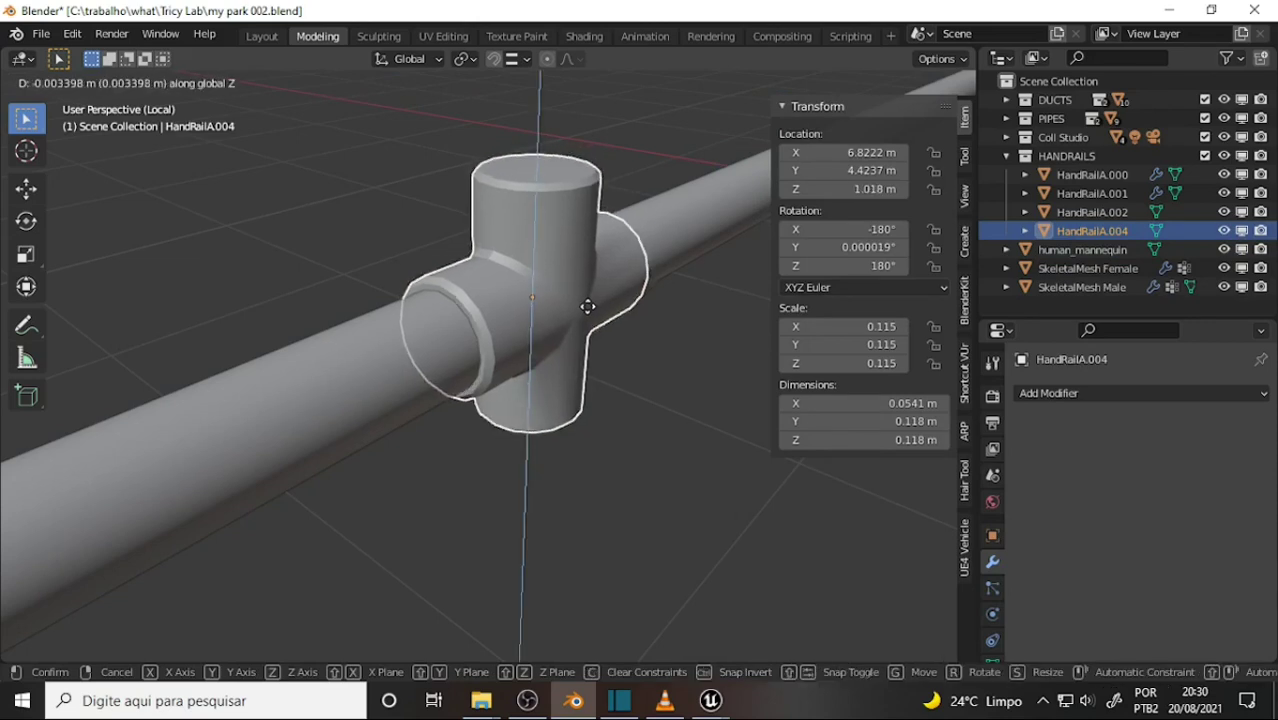
left_click(588, 305)
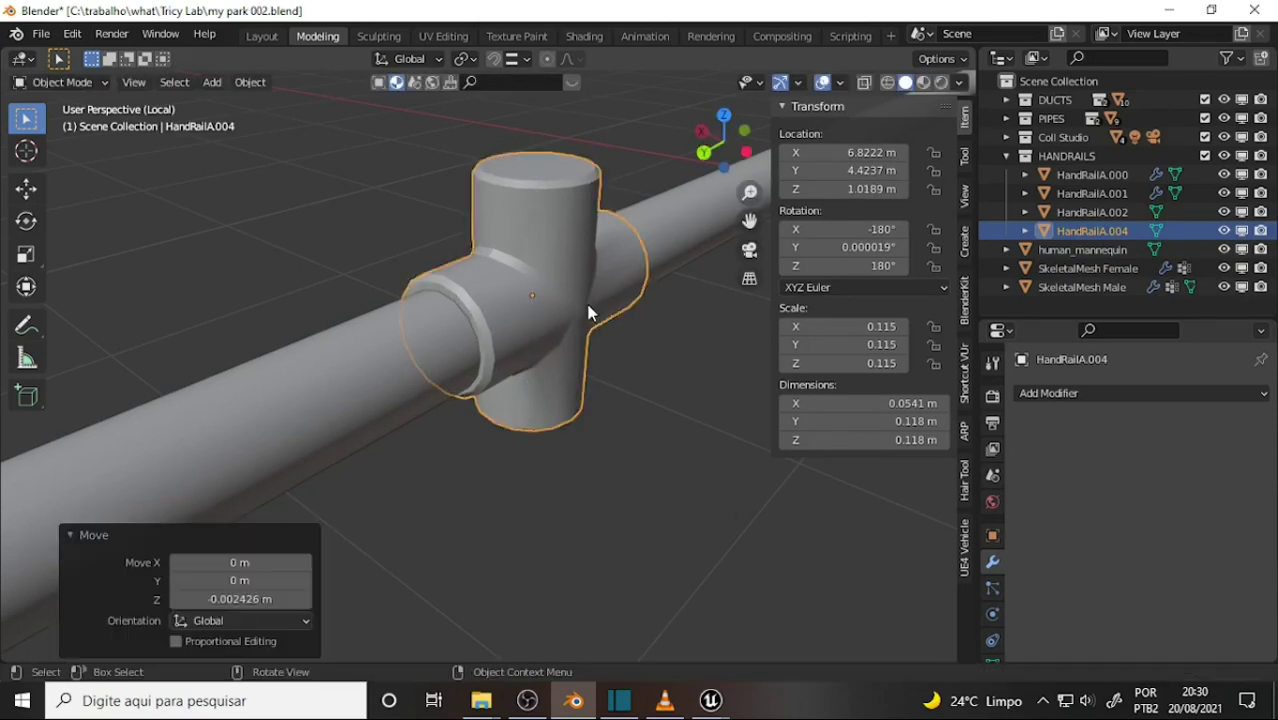
Step: Inspect HandRailA.004 on the top rail at Z 1.0189 m and reselect it
scroll(615, 268, "down", 5)
mouse_move(633, 282)
middle_mouse_down()
mouse_move(506, 244)
mouse_move(593, 257)
mouse_move(584, 262)
middle_mouse_up()
scroll(584, 262, "up", 3)
scroll(578, 260, "down", 3)
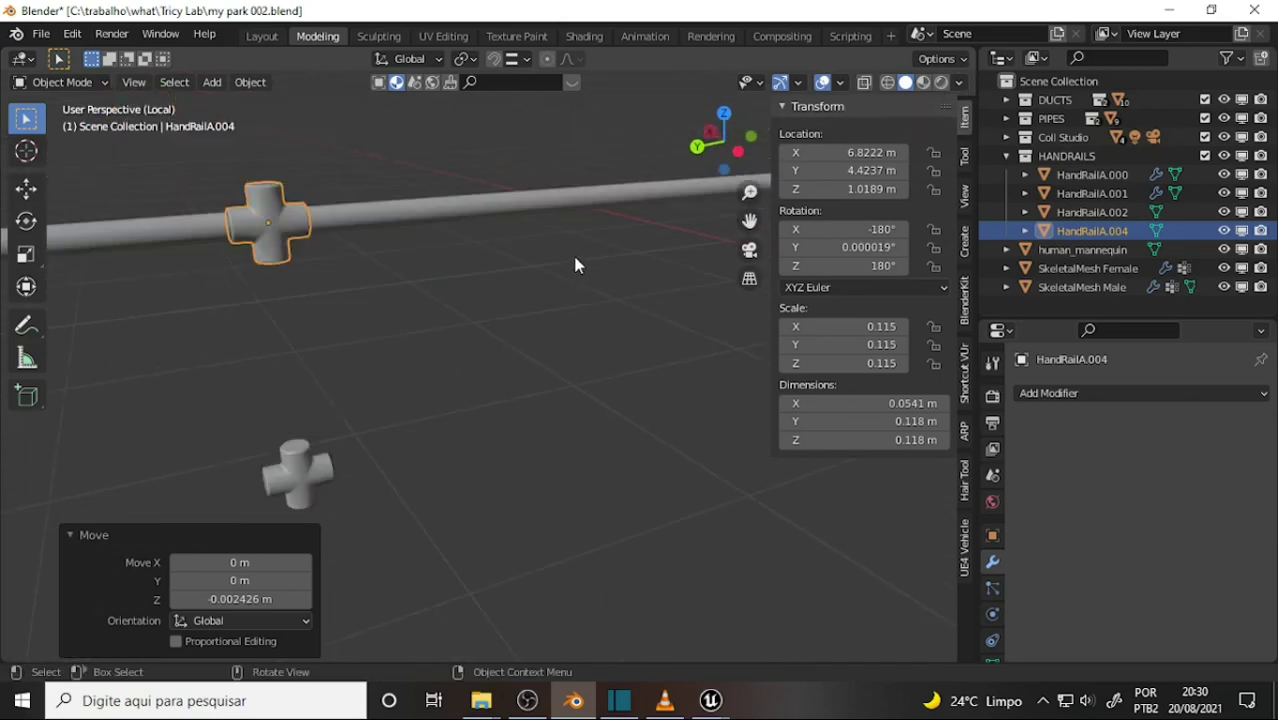
left_click_drag(752, 240, 635, 246)
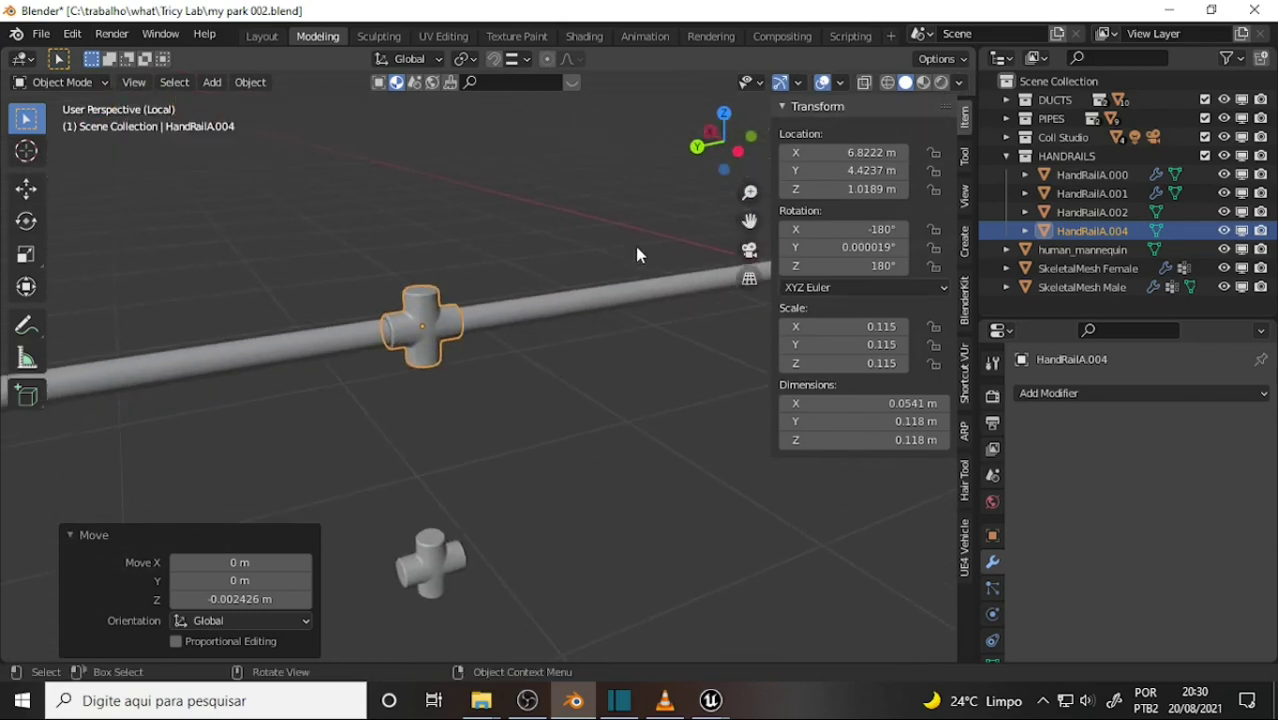
scroll(621, 234, "up", 5)
scroll(621, 240, "up", 3)
scroll(615, 236, "down", 3)
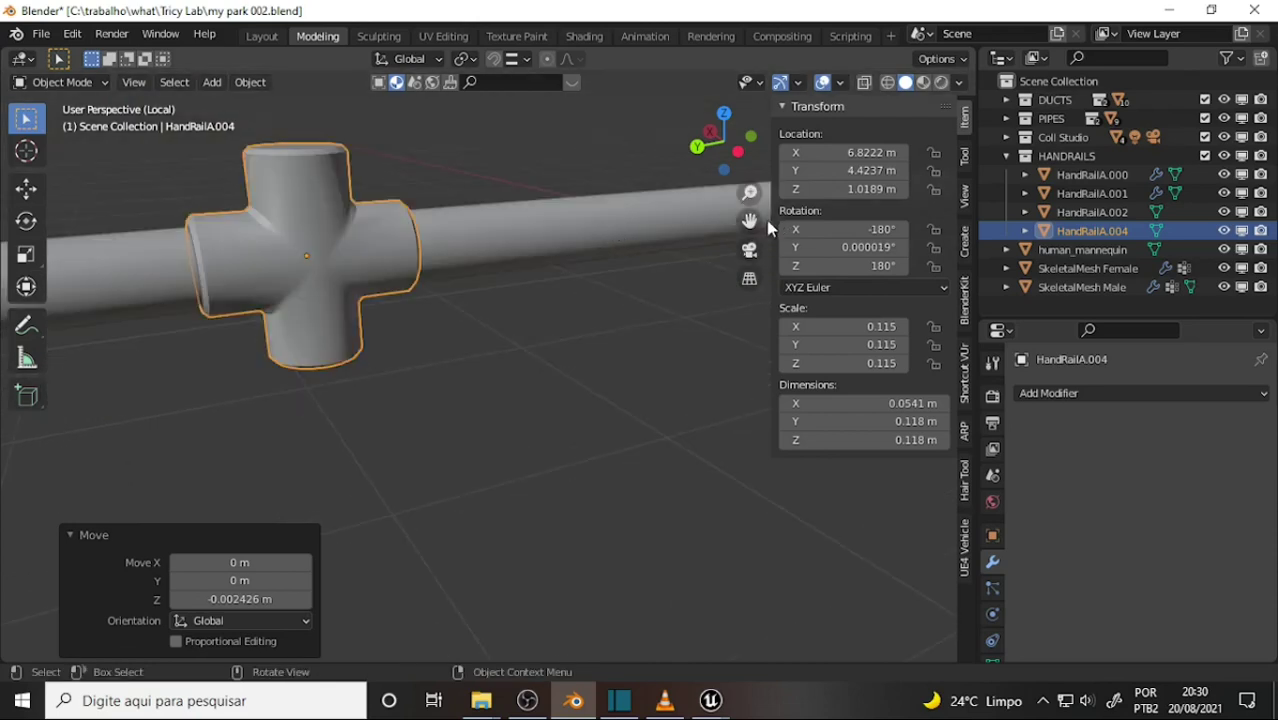
left_click_drag(750, 220, 760, 290)
left_click(541, 338)
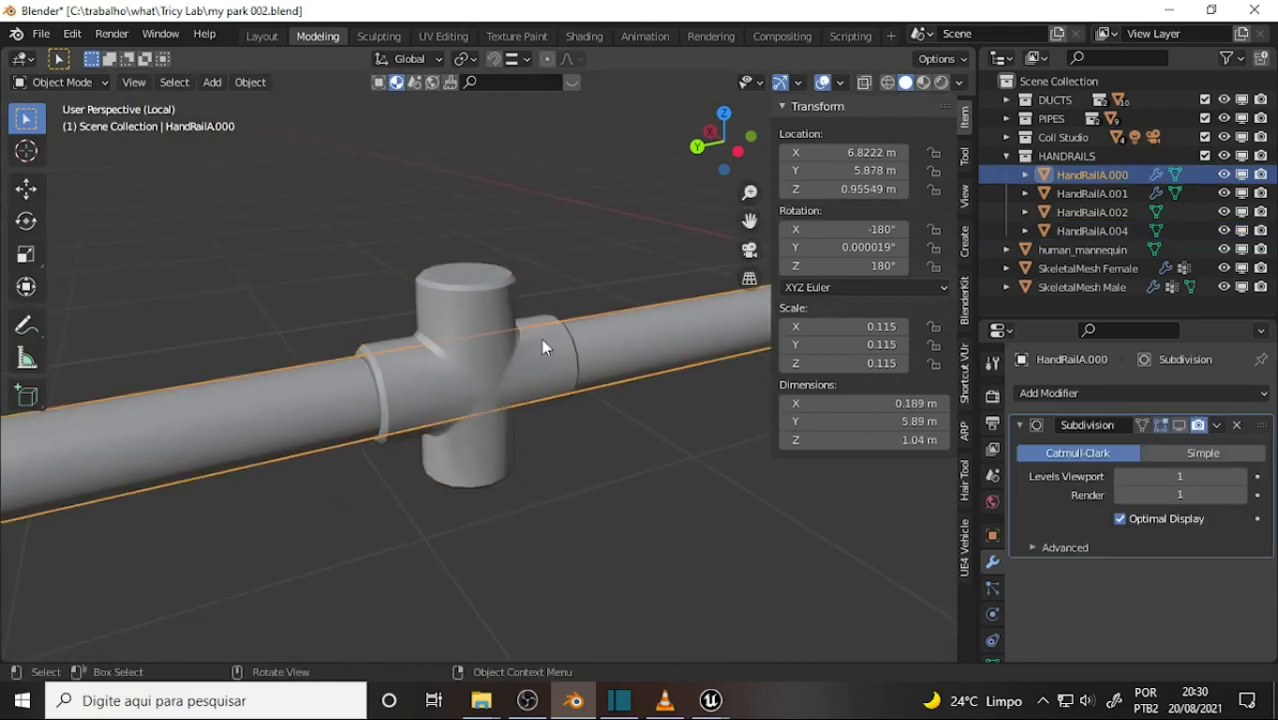
left_click(465, 318)
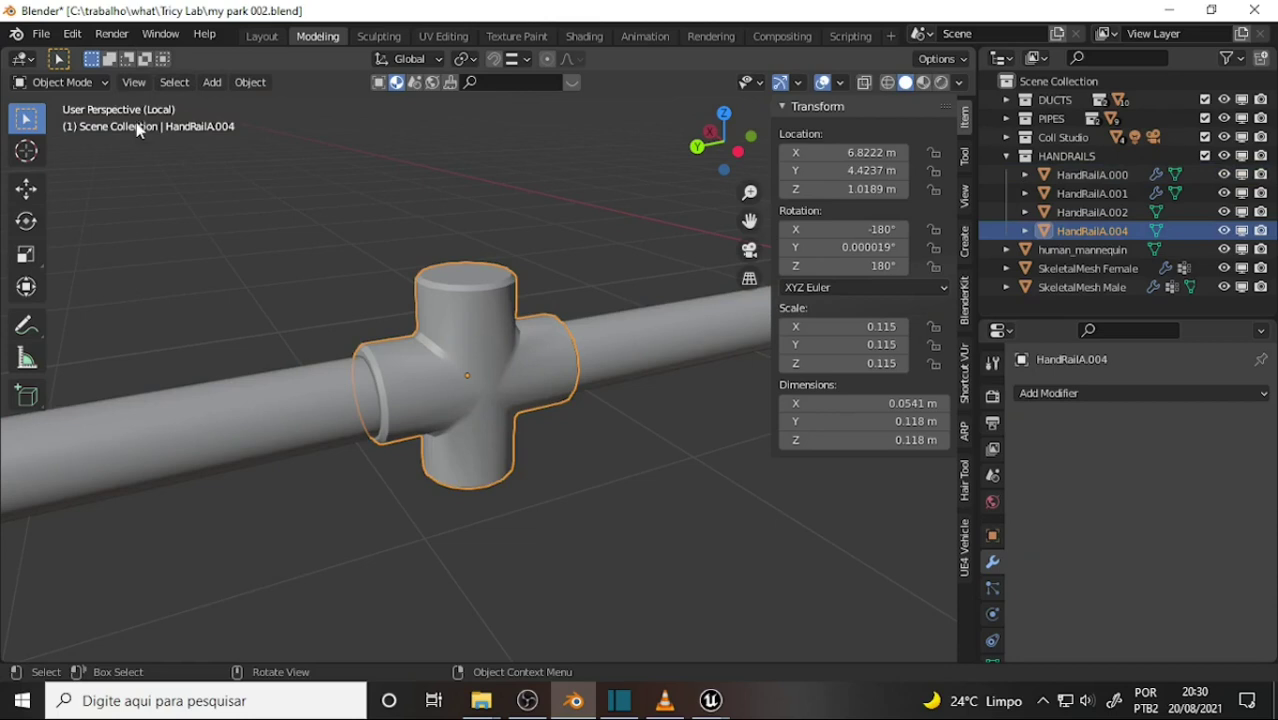
left_click(60, 82)
Step: In Edit Mode, select the upper branch's faces, growing from its top cap into the junction
left_click(45, 120)
scroll(540, 196, "up", 5)
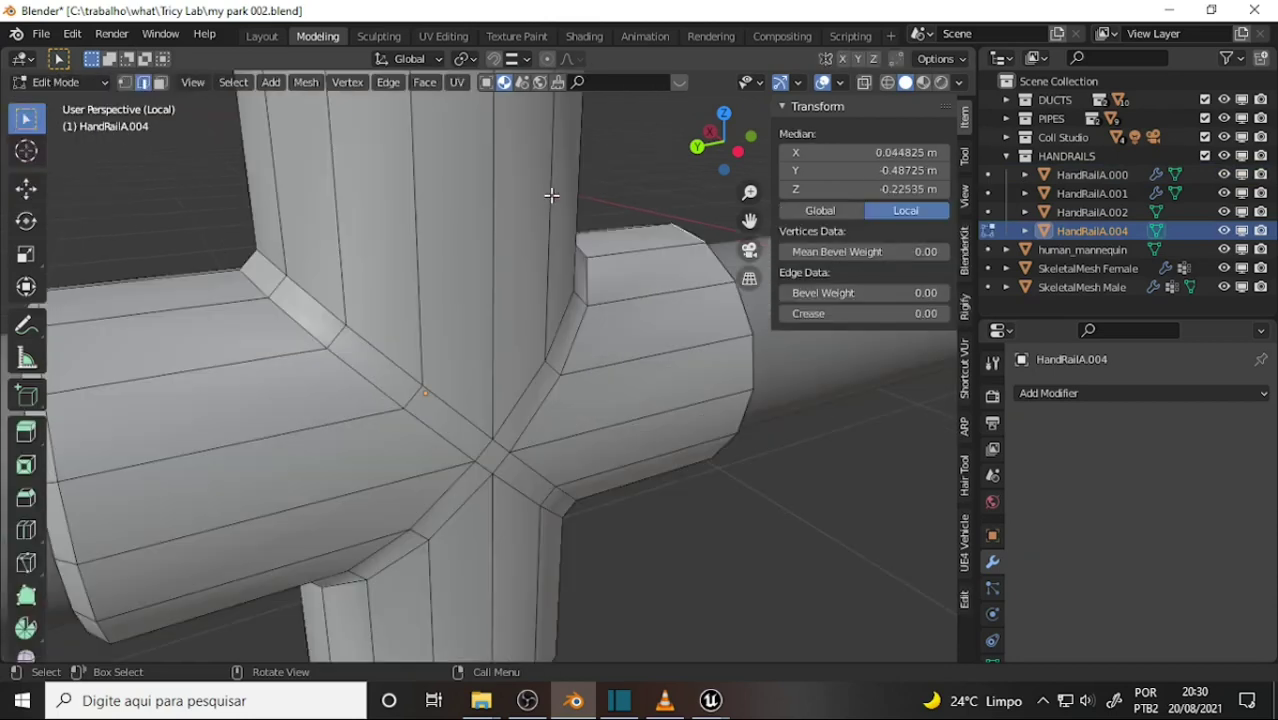
scroll(551, 195, "down", 5)
middle_click_drag(550, 194, 589, 200)
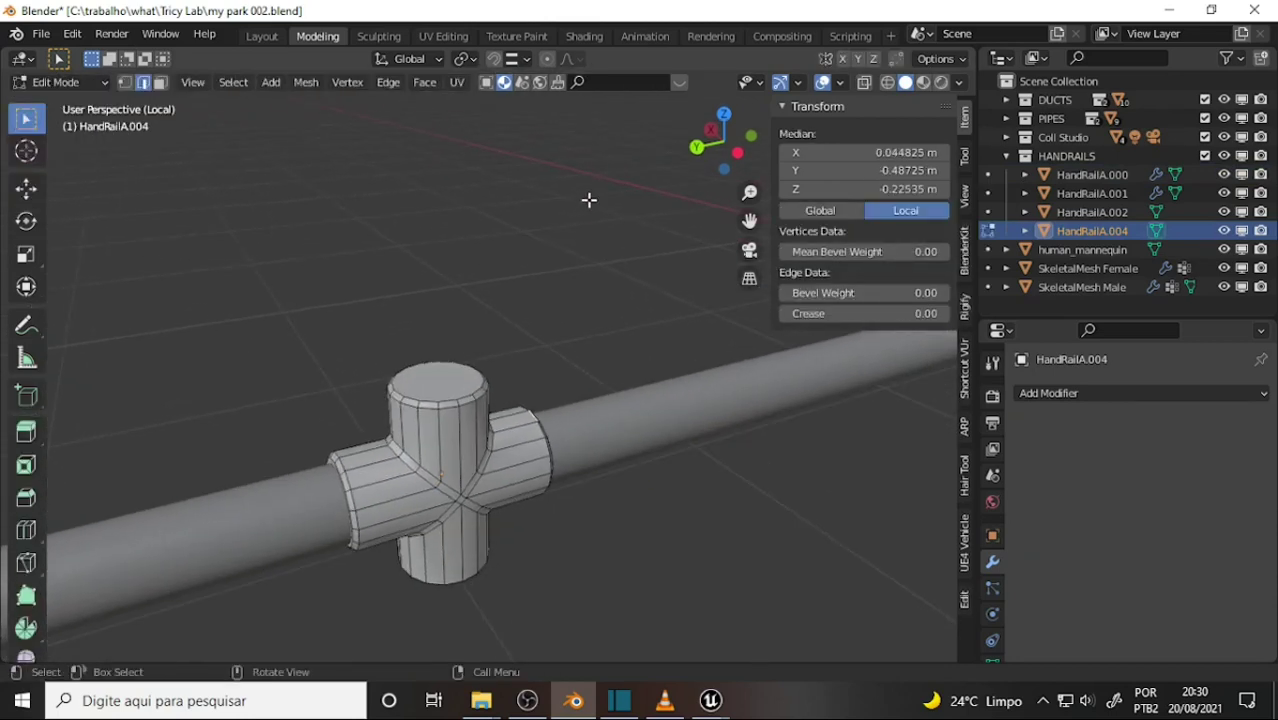
left_click(160, 82)
left_click(462, 390)
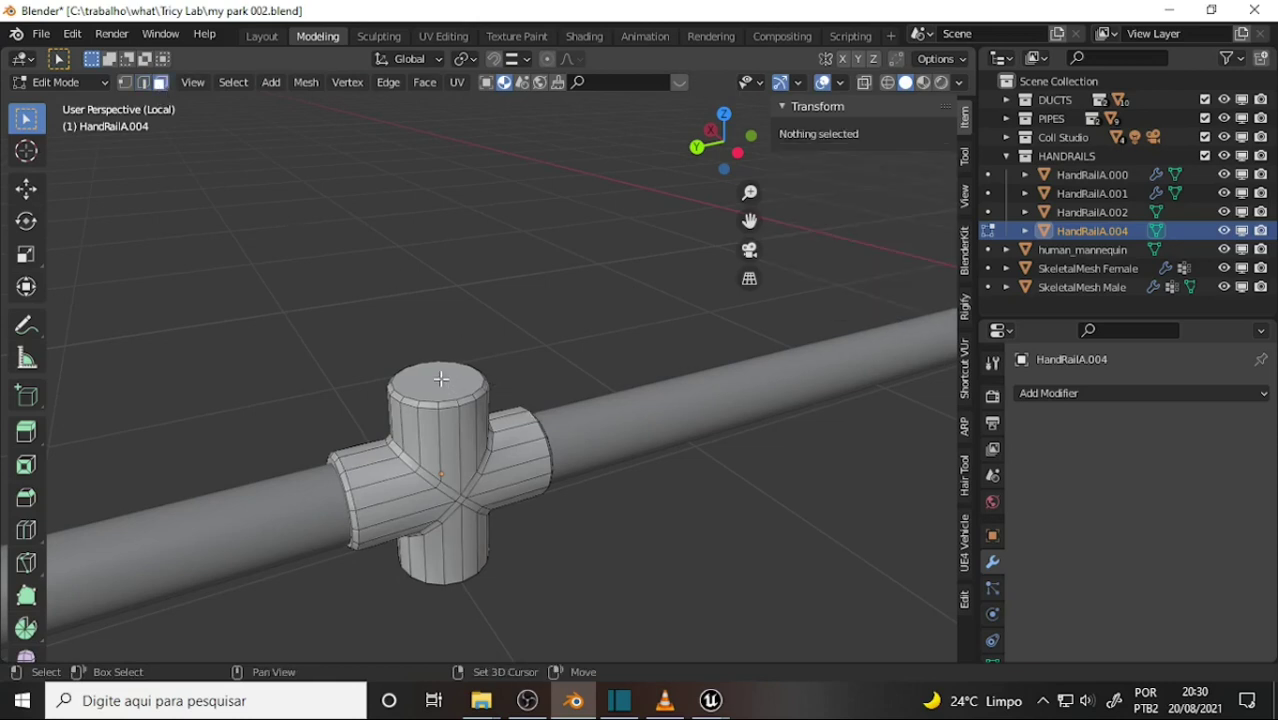
key("ctrl+KP_Add")
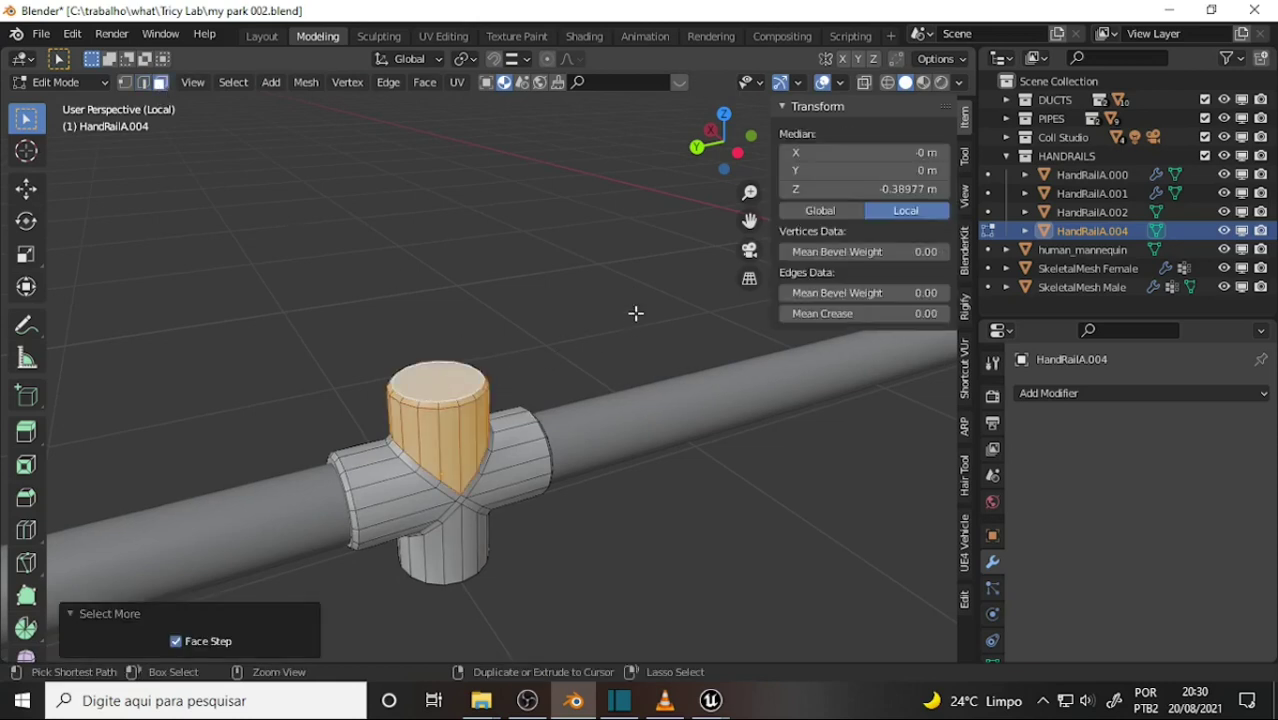
key("ctrl+KP_Add")
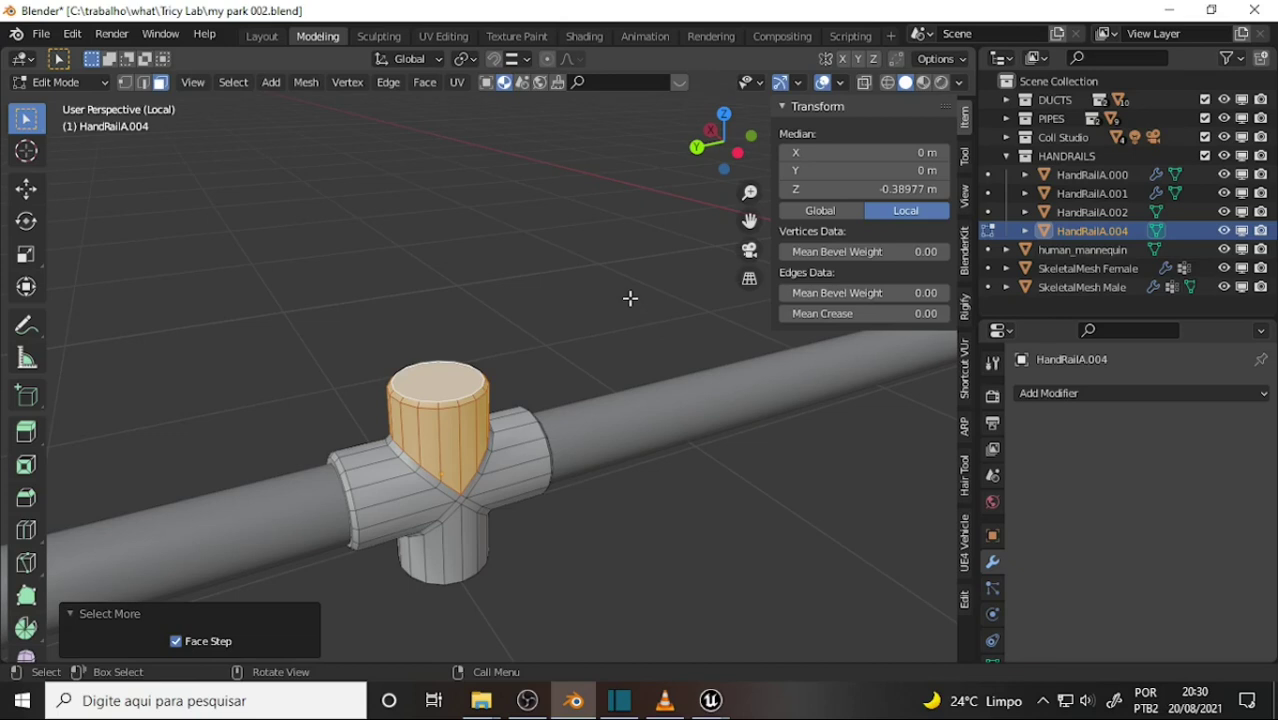
key("ctrl+KP_Add")
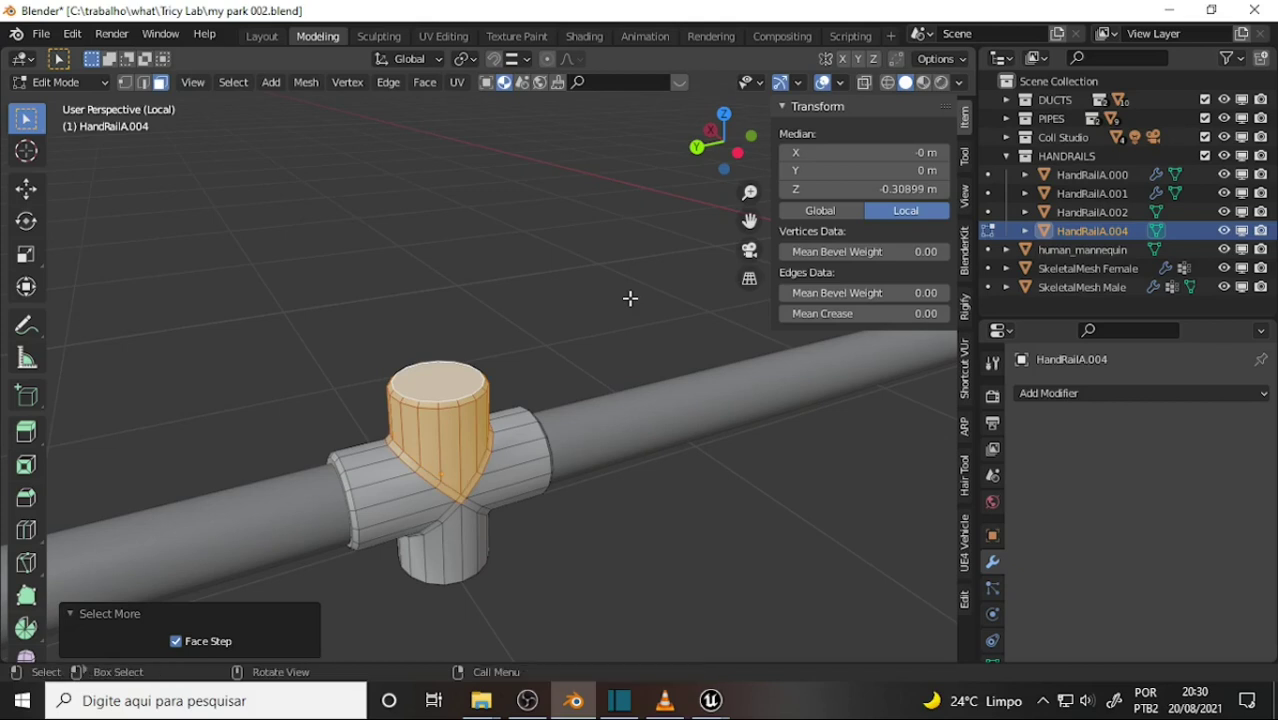
Step: Delete the selected upper branch faces, leaving an open T-joint
middle_click_drag(533, 357, 530, 342, "shift")
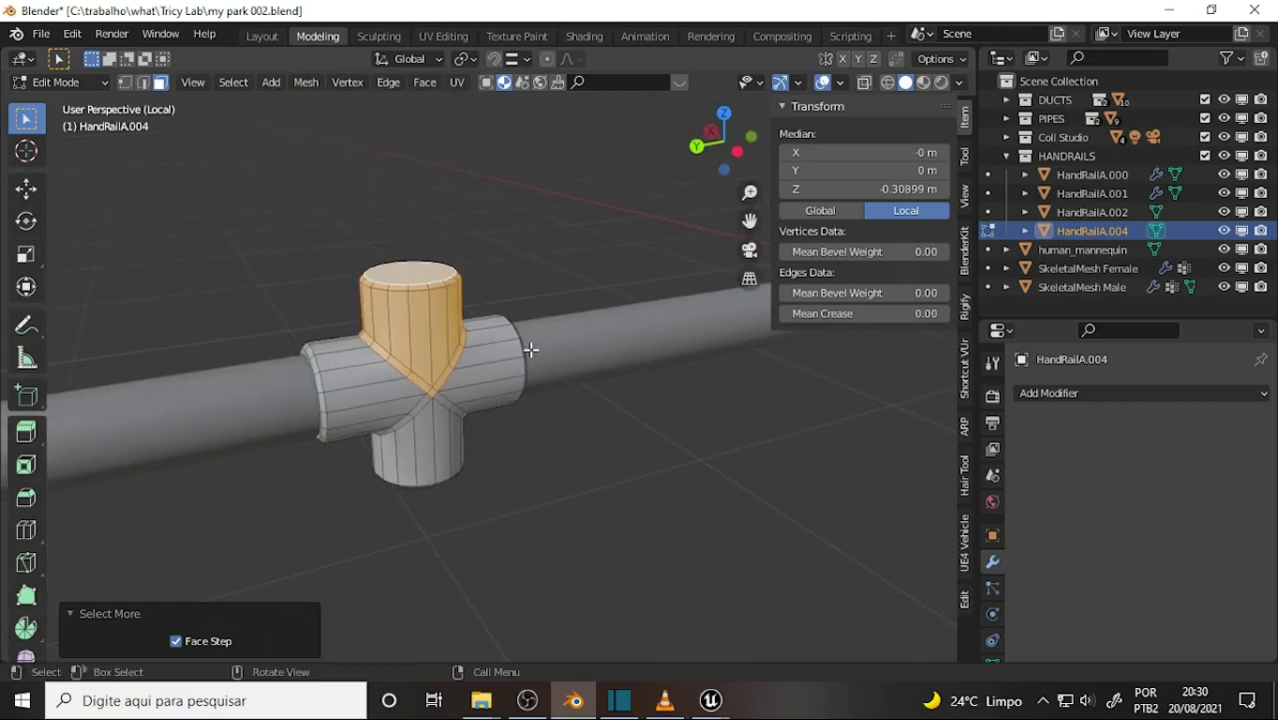
key("x")
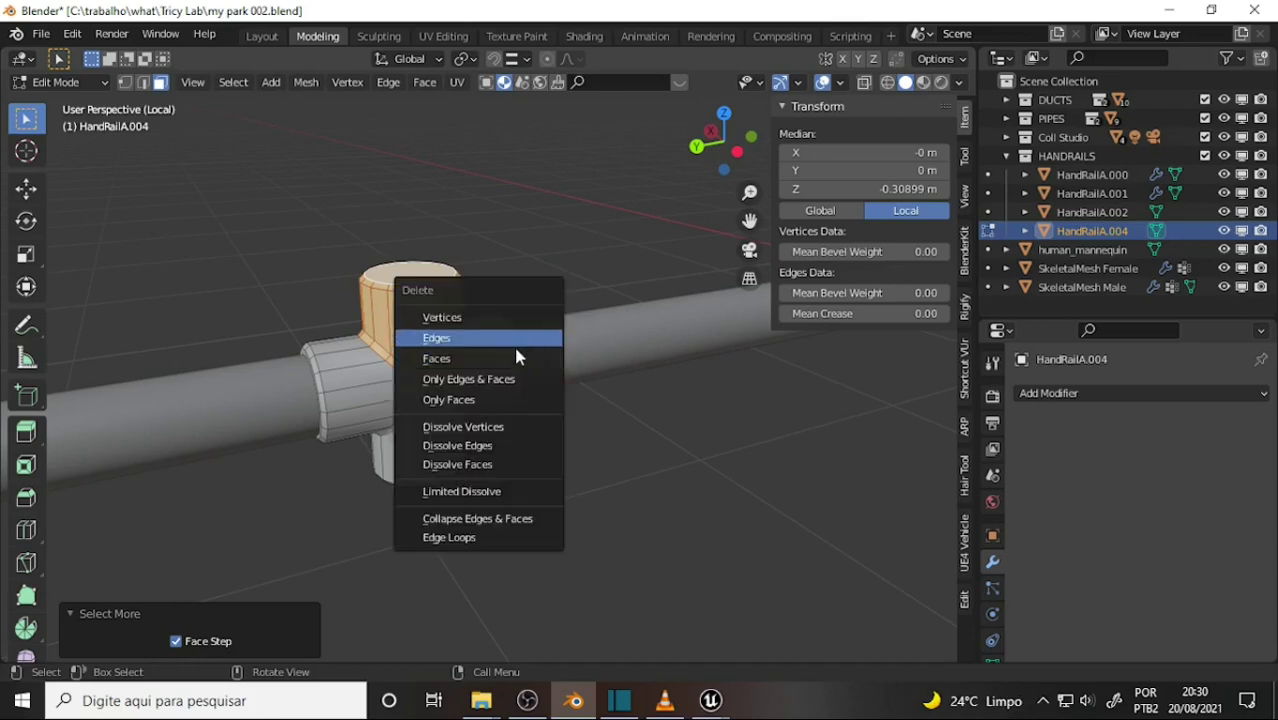
left_click(516, 357)
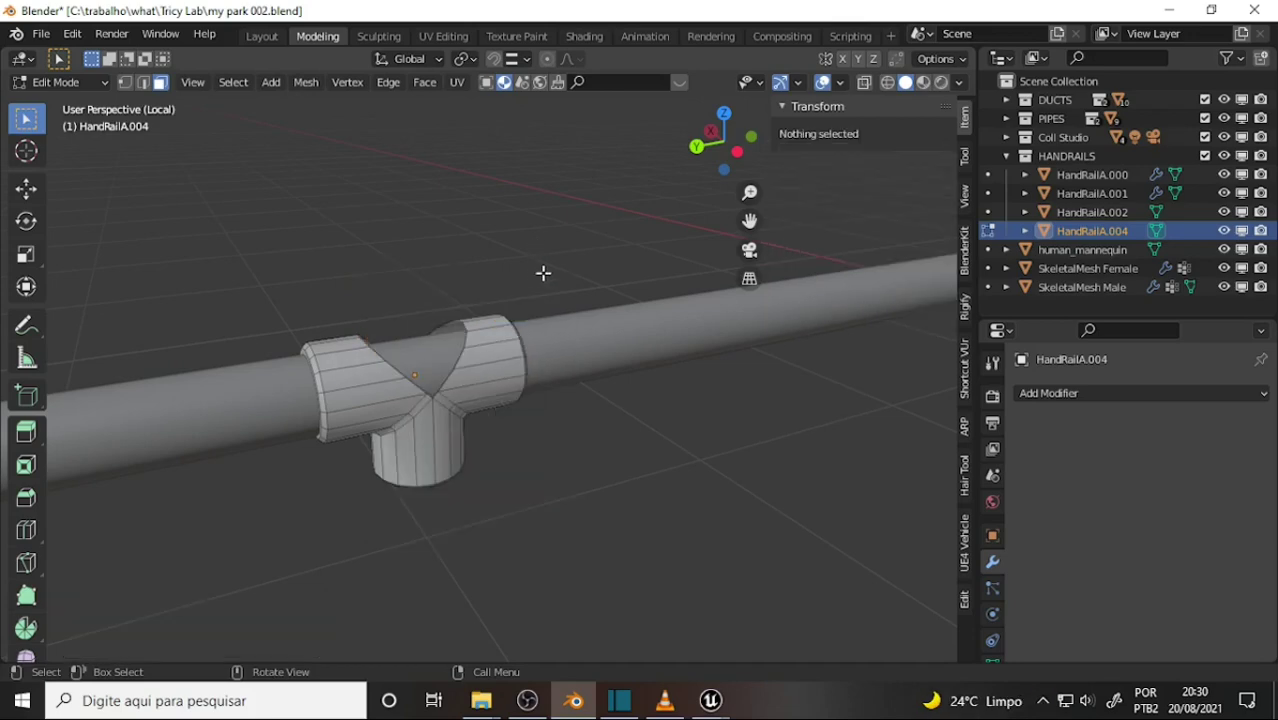
scroll(540, 262, "up", 4)
Step: Merge the vertex pair at the tip of the opening at their centre
scroll(545, 268, "up", 2)
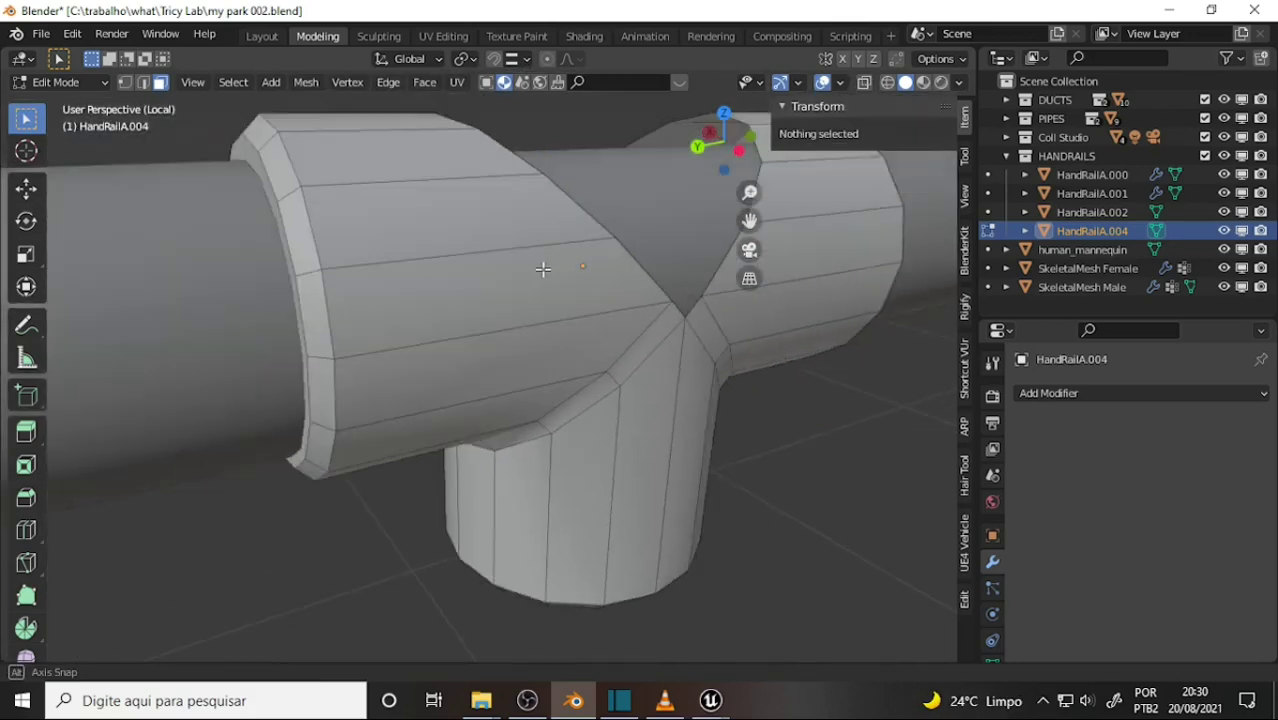
middle_click_drag(545, 268, 536, 272)
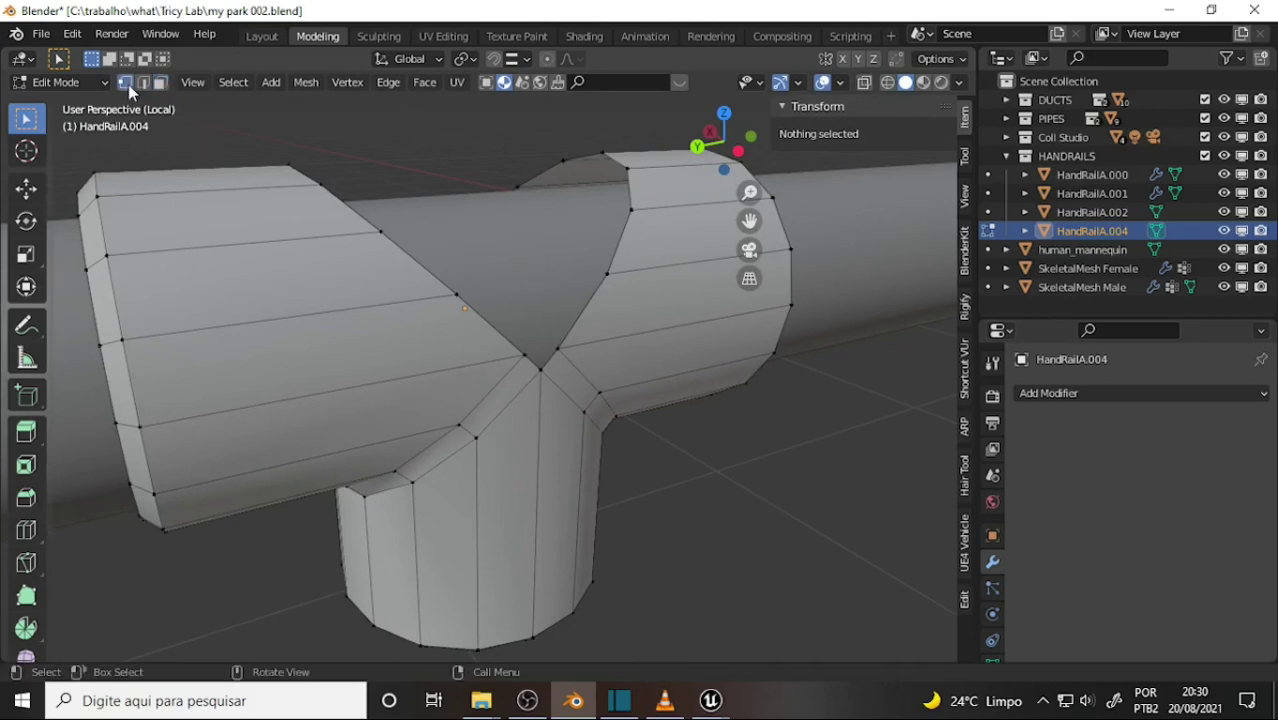
left_click(558, 349, "alt")
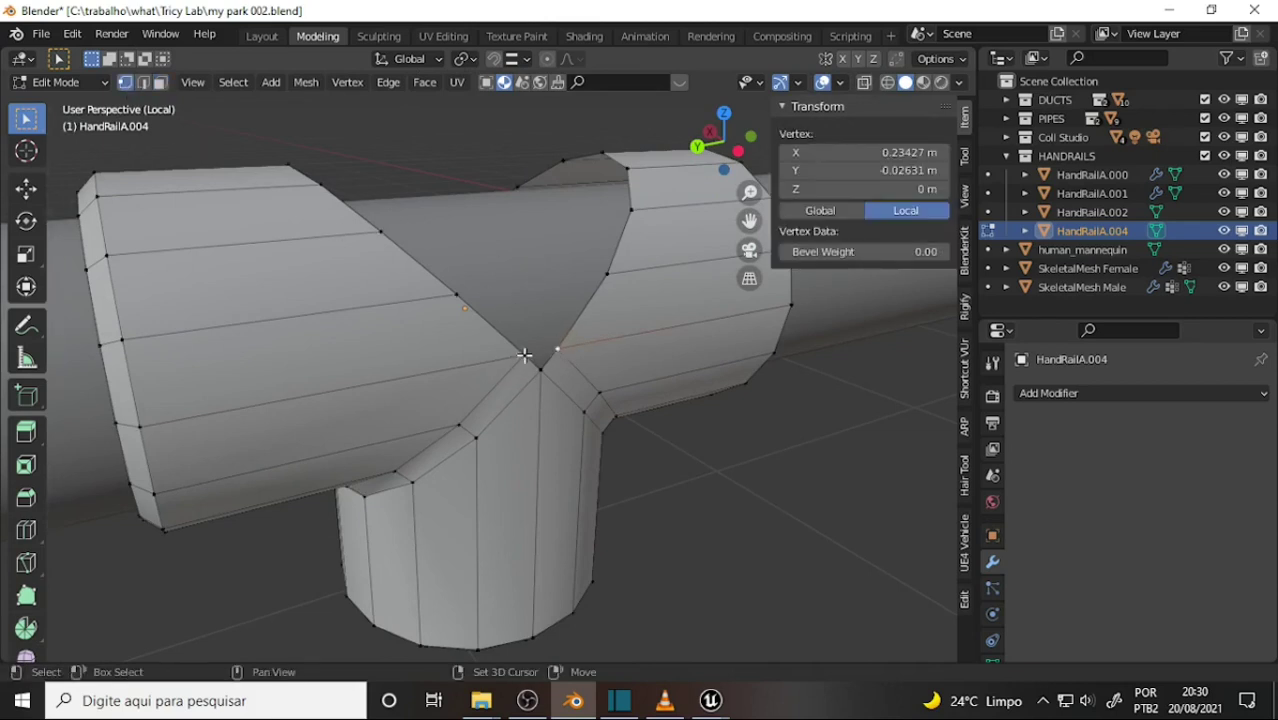
right_click(768, 461)
mouse_move(680, 462)
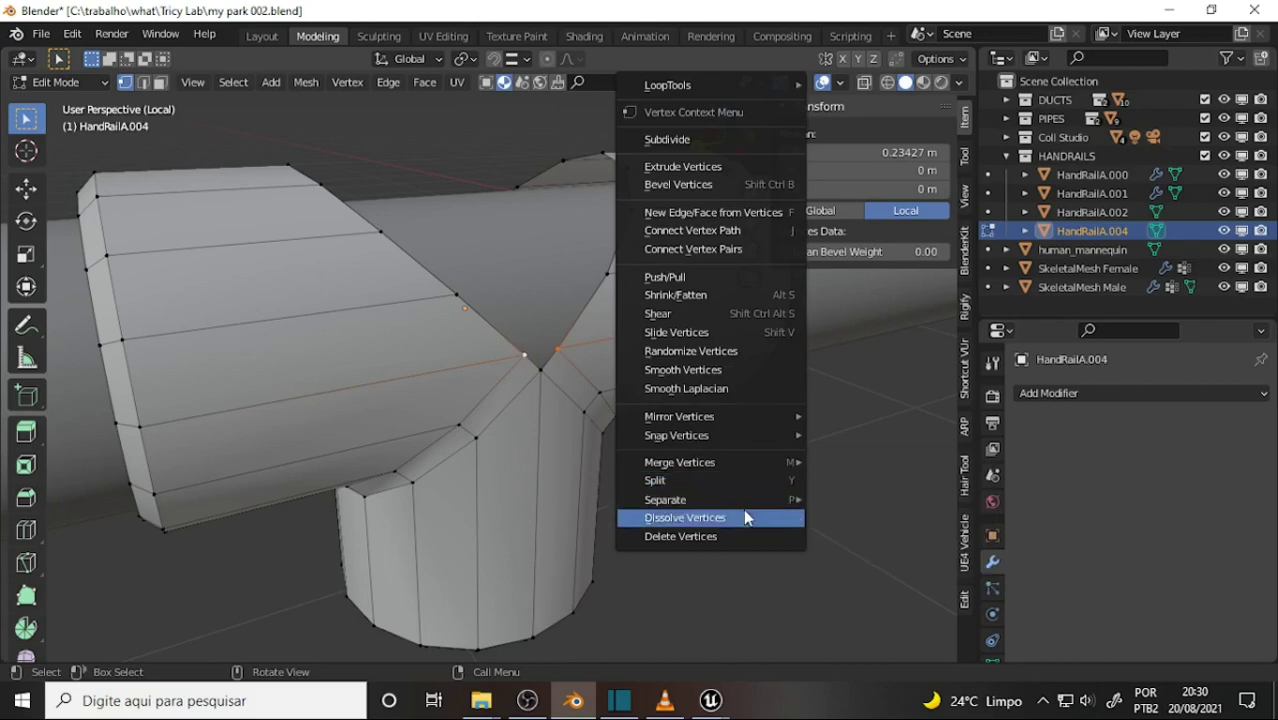
left_click(879, 504)
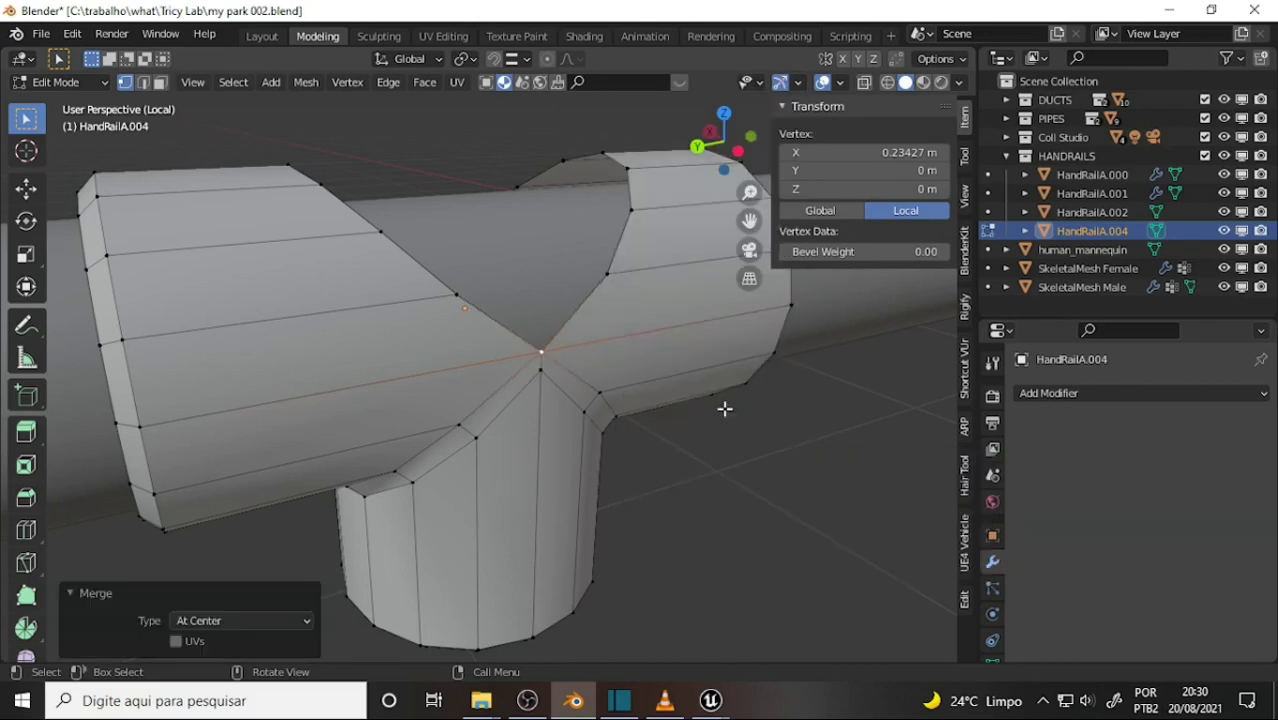
Step: Merge the two remaining seam vertex pairs across the gap at centre, then check the underside
left_click(458, 294)
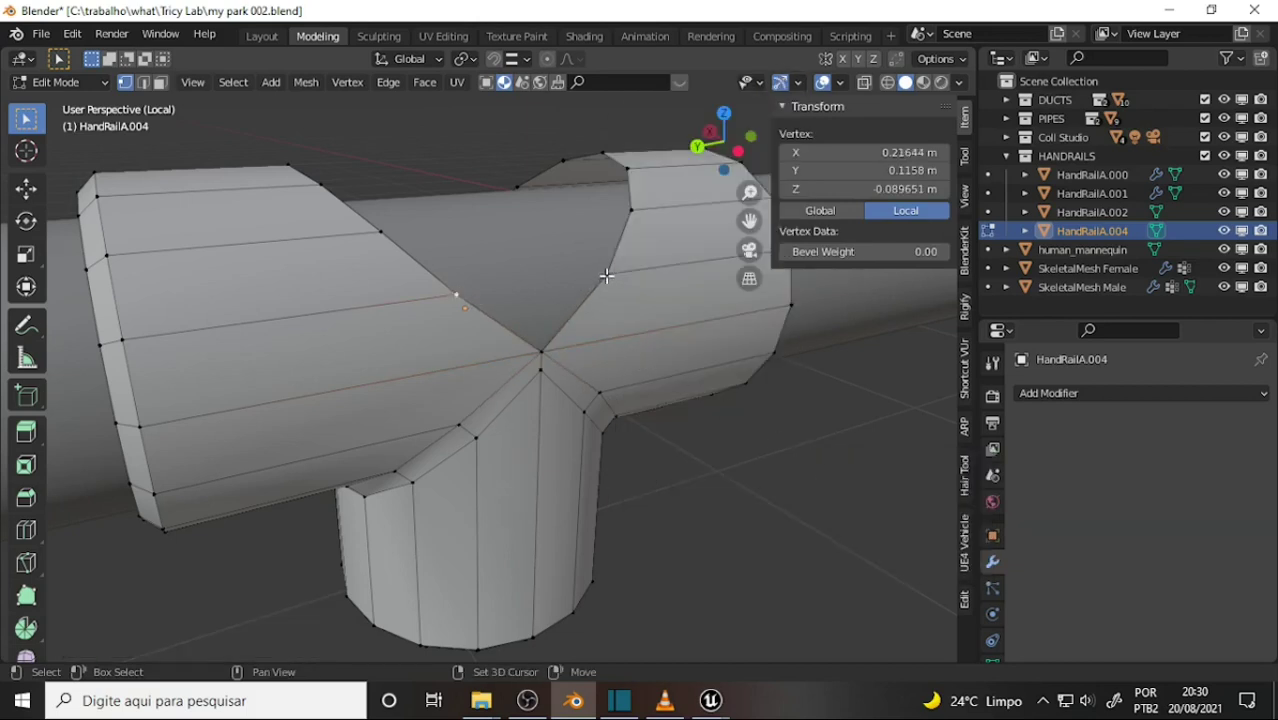
left_click(607, 274, "shift")
key("m")
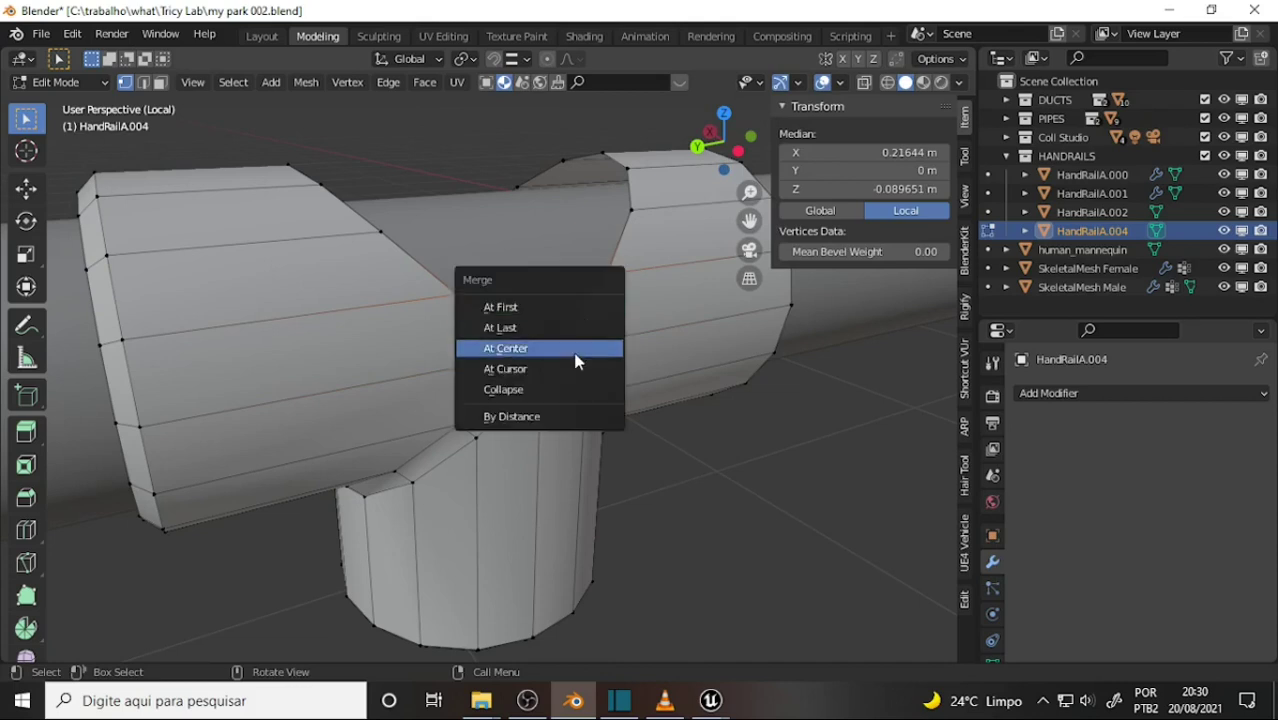
left_click(572, 352)
left_click(380, 233)
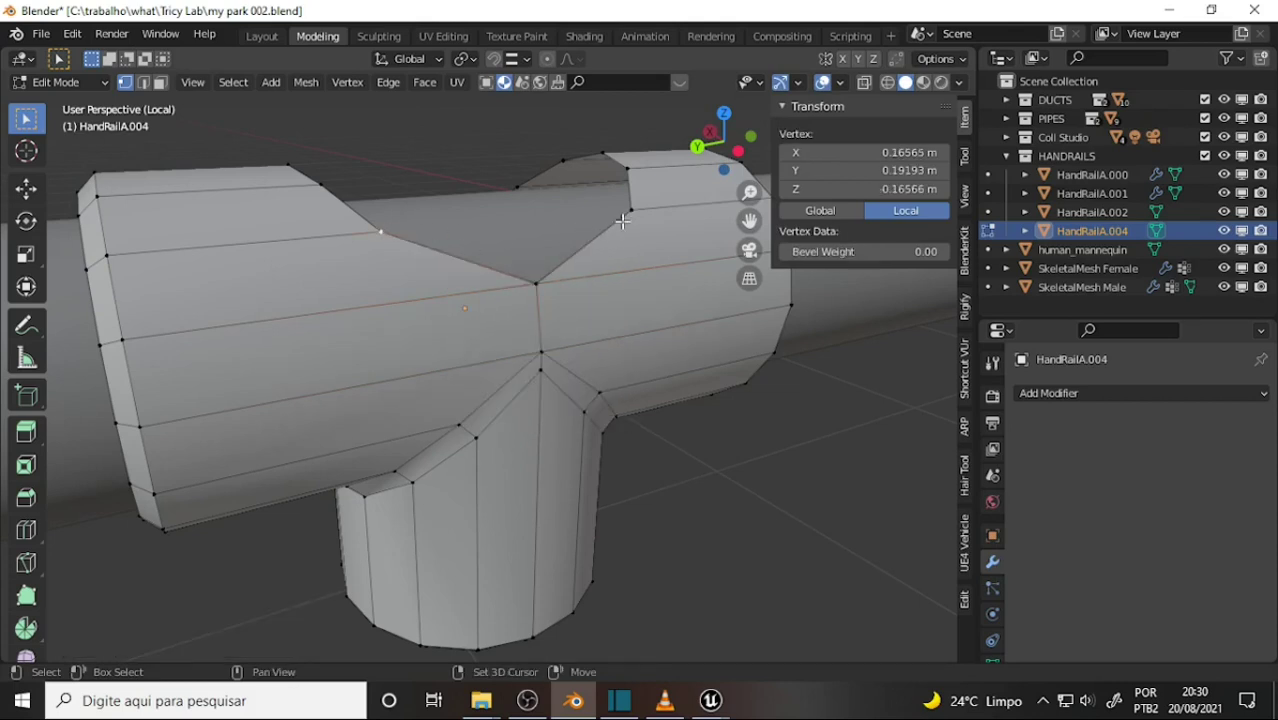
left_click(628, 210, "shift")
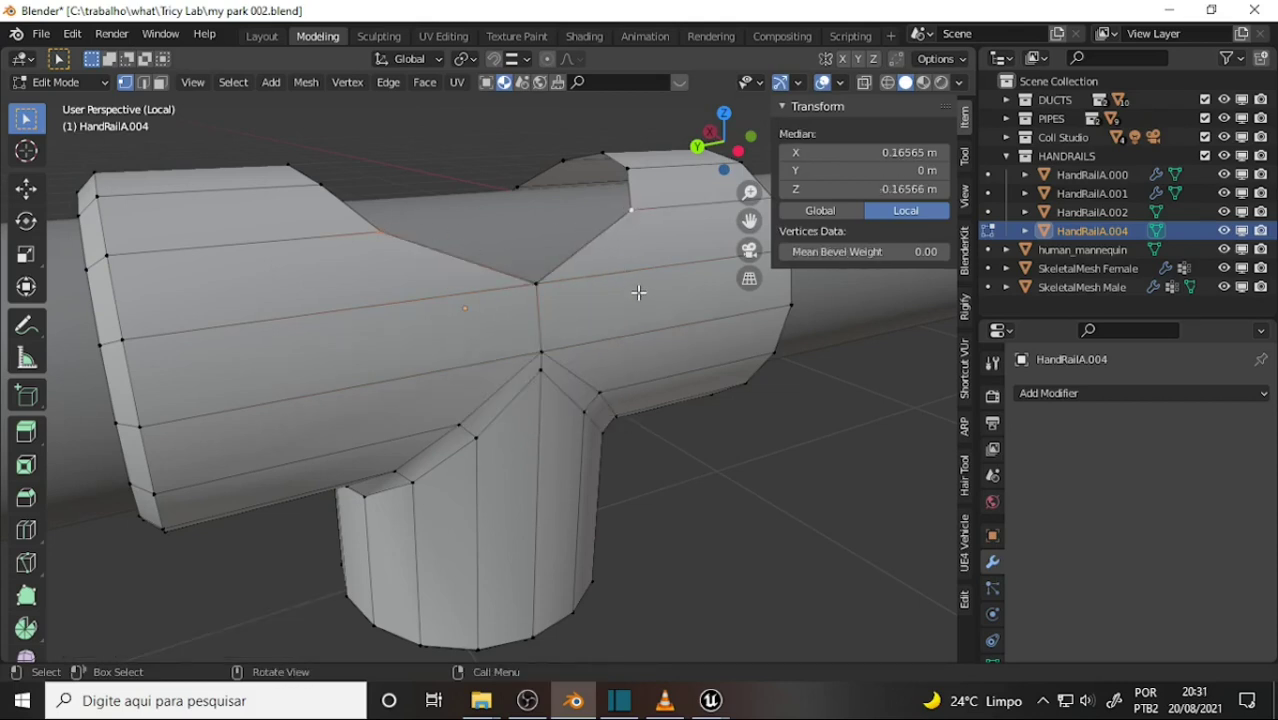
key("m")
left_click(636, 293)
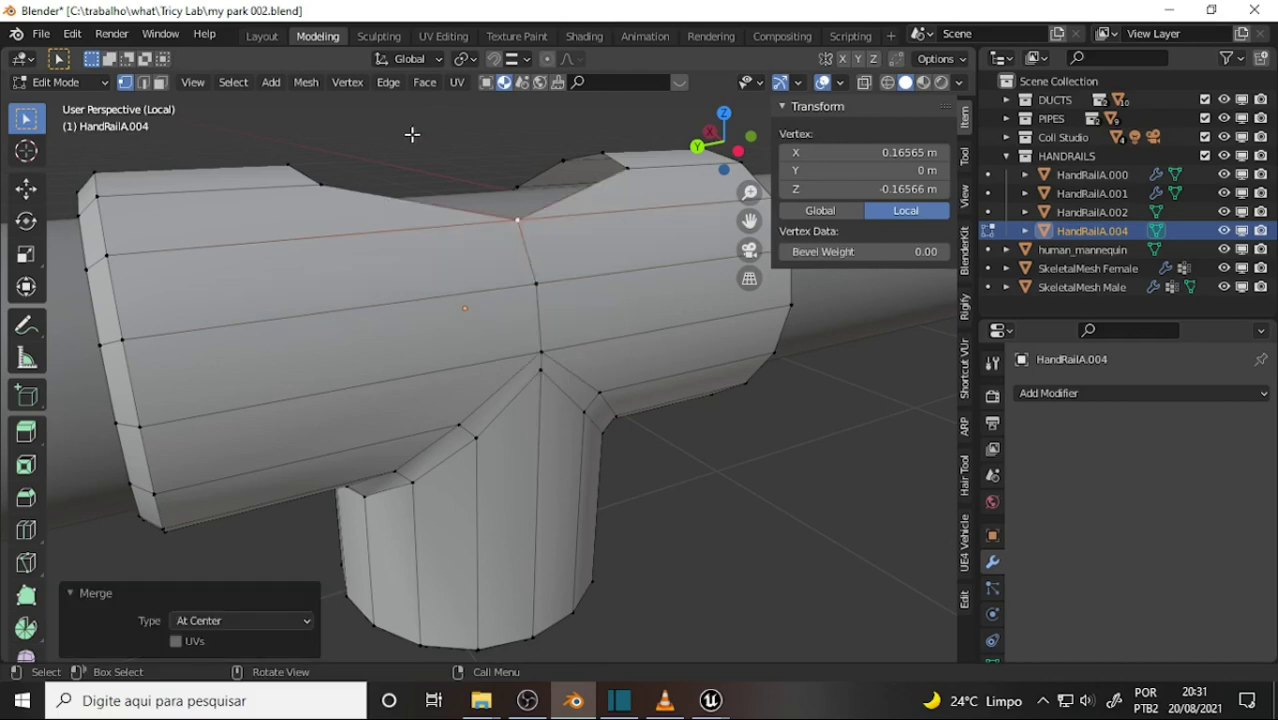
scroll(411, 134, "up", 5)
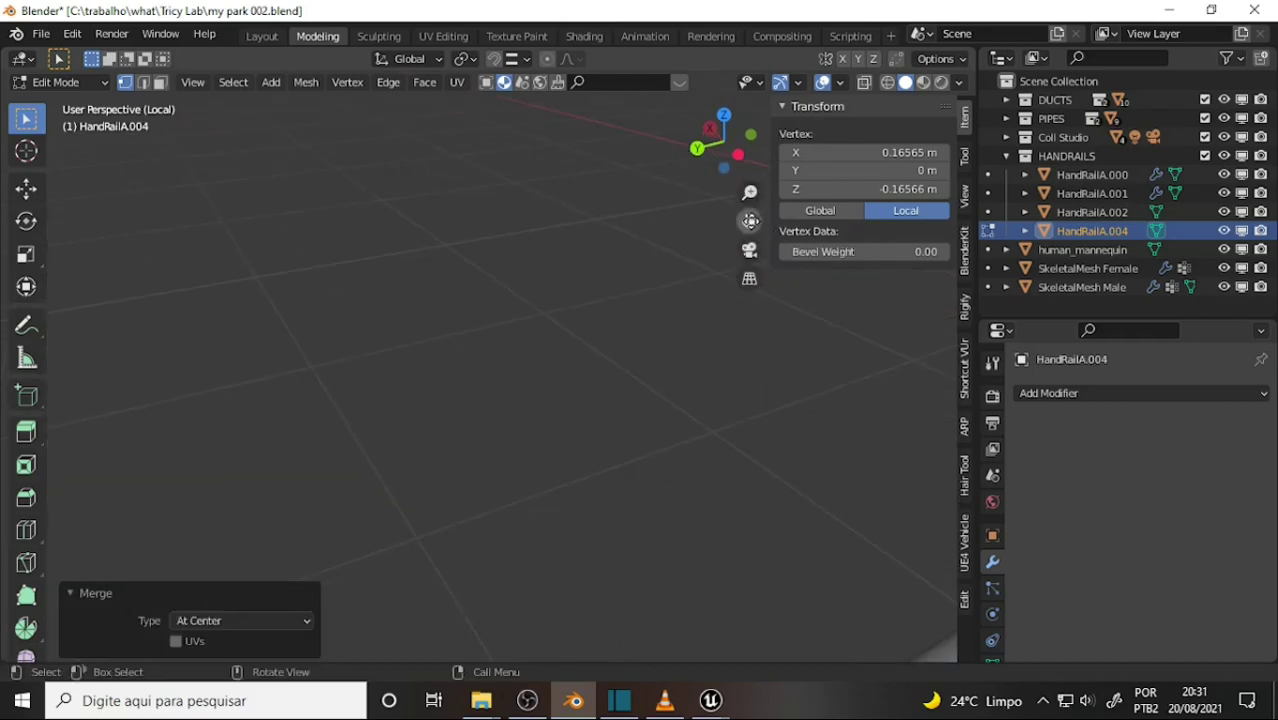
scroll(650, 240, "down", 5)
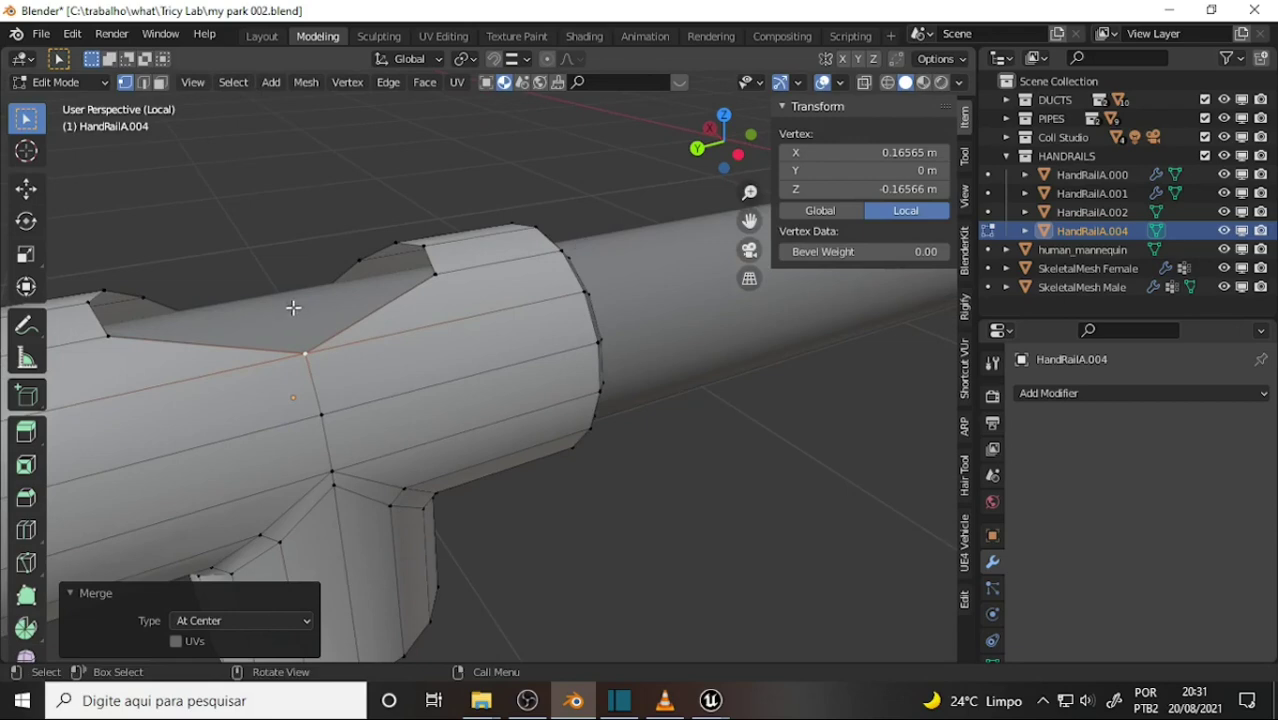
middle_click_drag(293, 307, 301, 300)
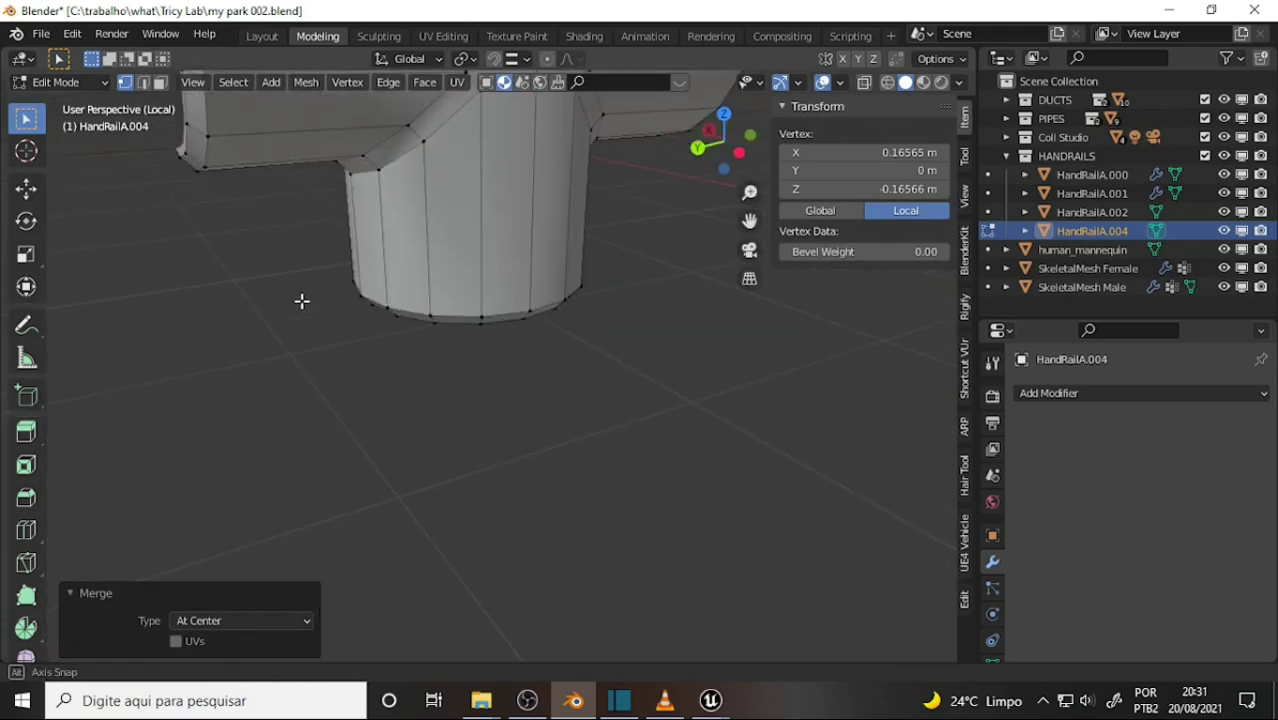
scroll(356, 343, "down", 4)
scroll(348, 341, "up", 2)
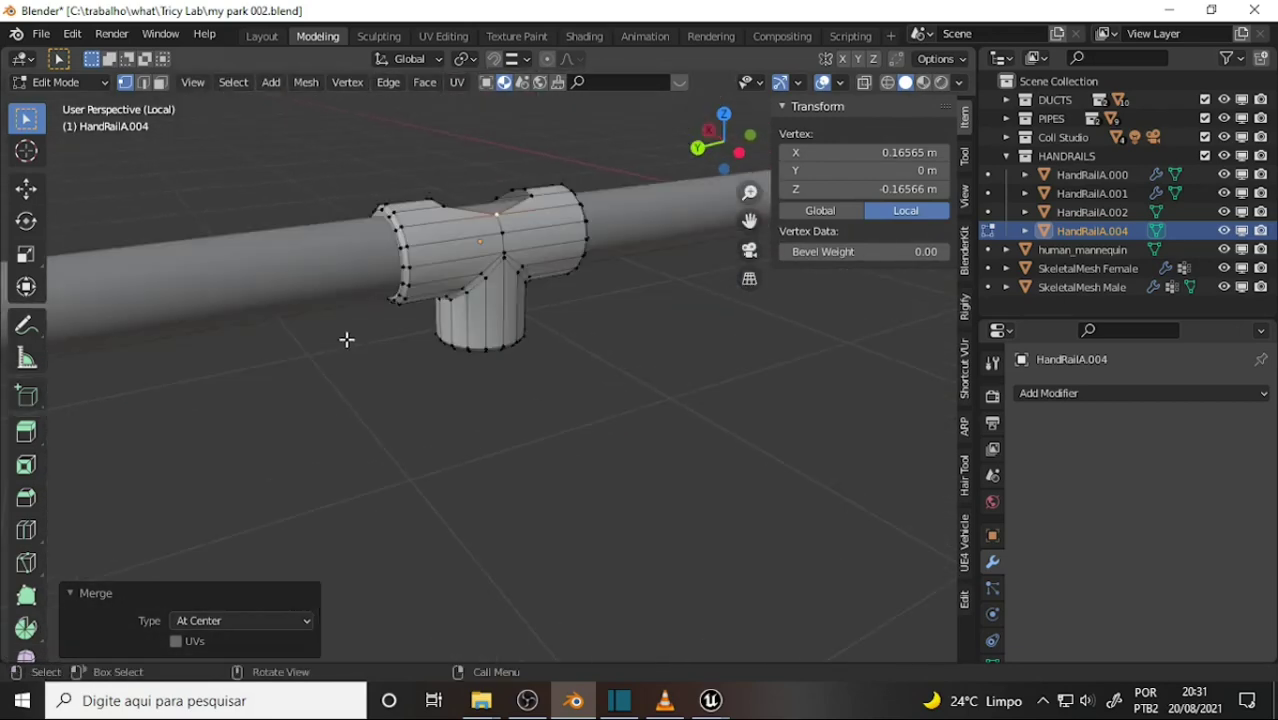
Step: Return to Object Mode and set the T-joint's origin to its geometry centre
left_click(60, 82)
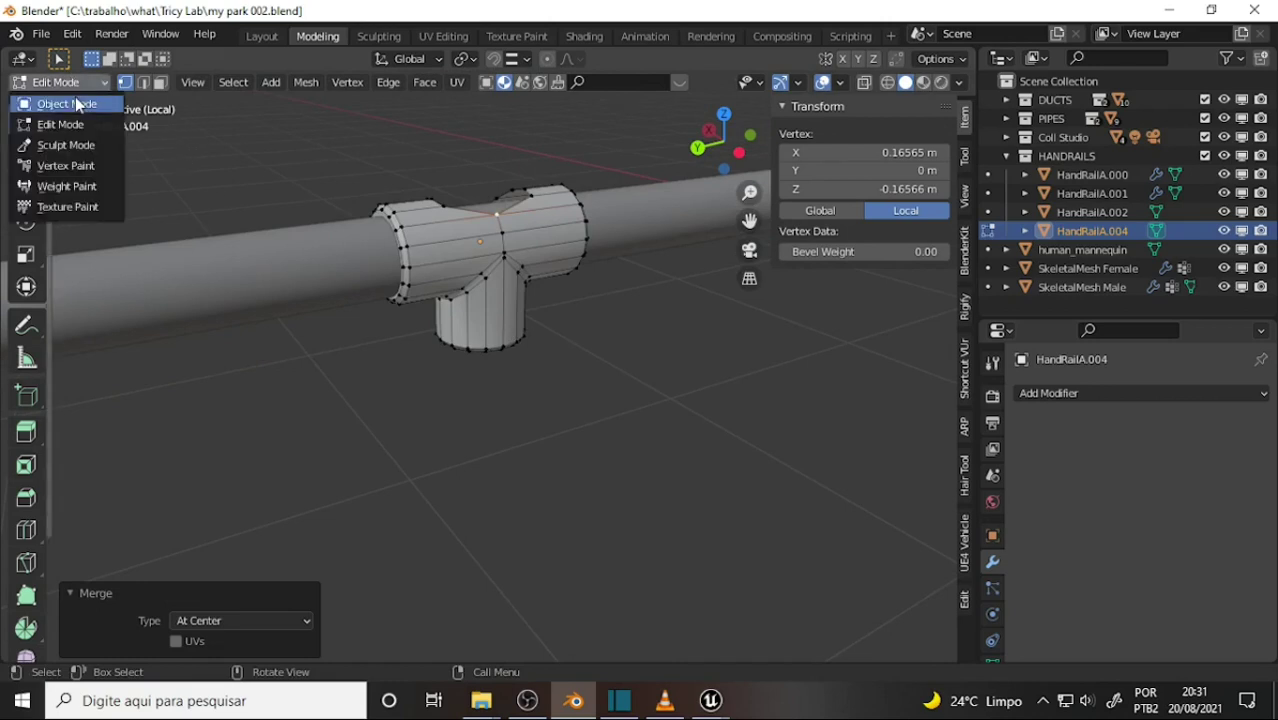
left_click(75, 104)
middle_click_drag(437, 352, 359, 374)
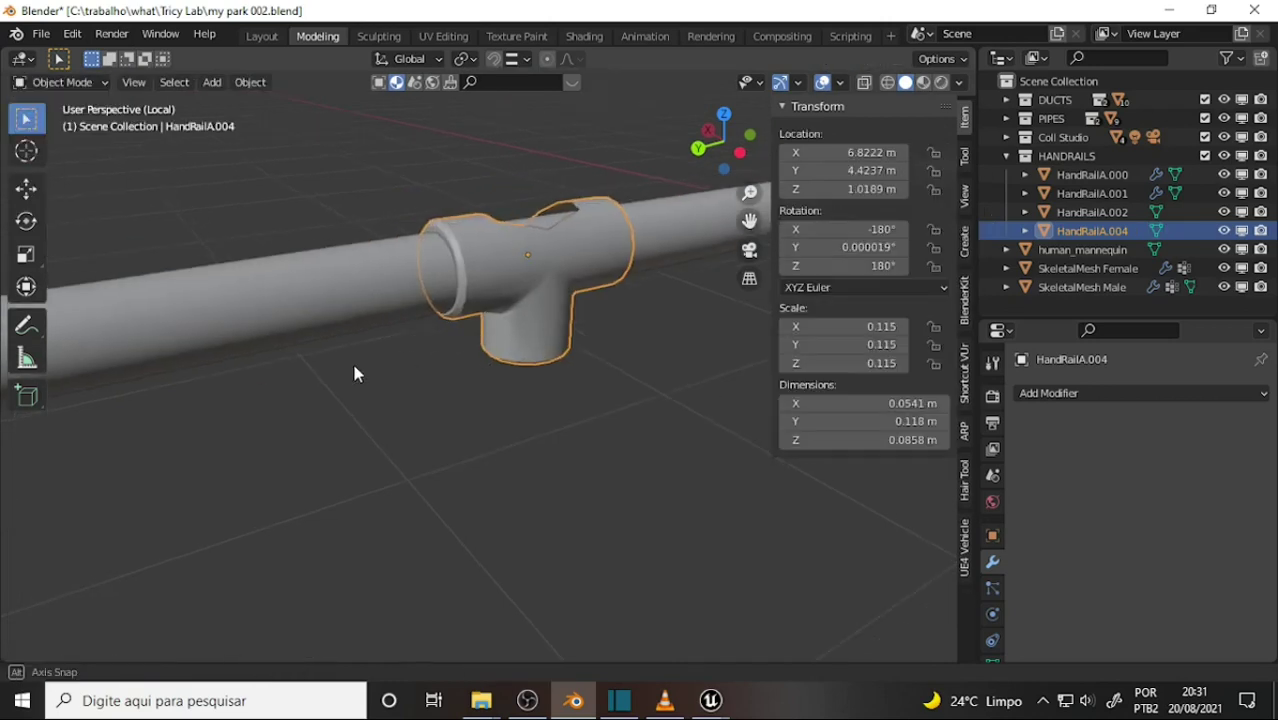
right_click(363, 372)
mouse_move(283, 401)
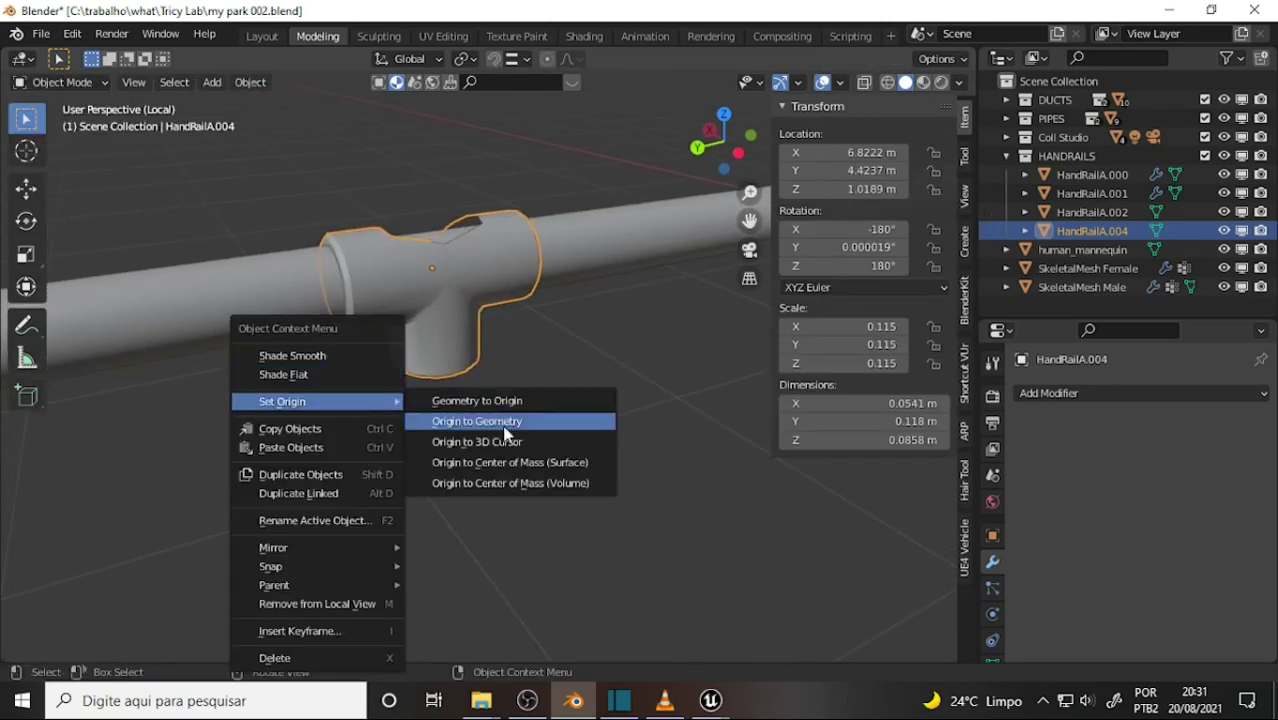
left_click(505, 421)
Step: Zoom and pan so HandRailA.004's T-joint fills the centre of the viewport
scroll(450, 337, "down", 1)
scroll(408, 371, "down", 4)
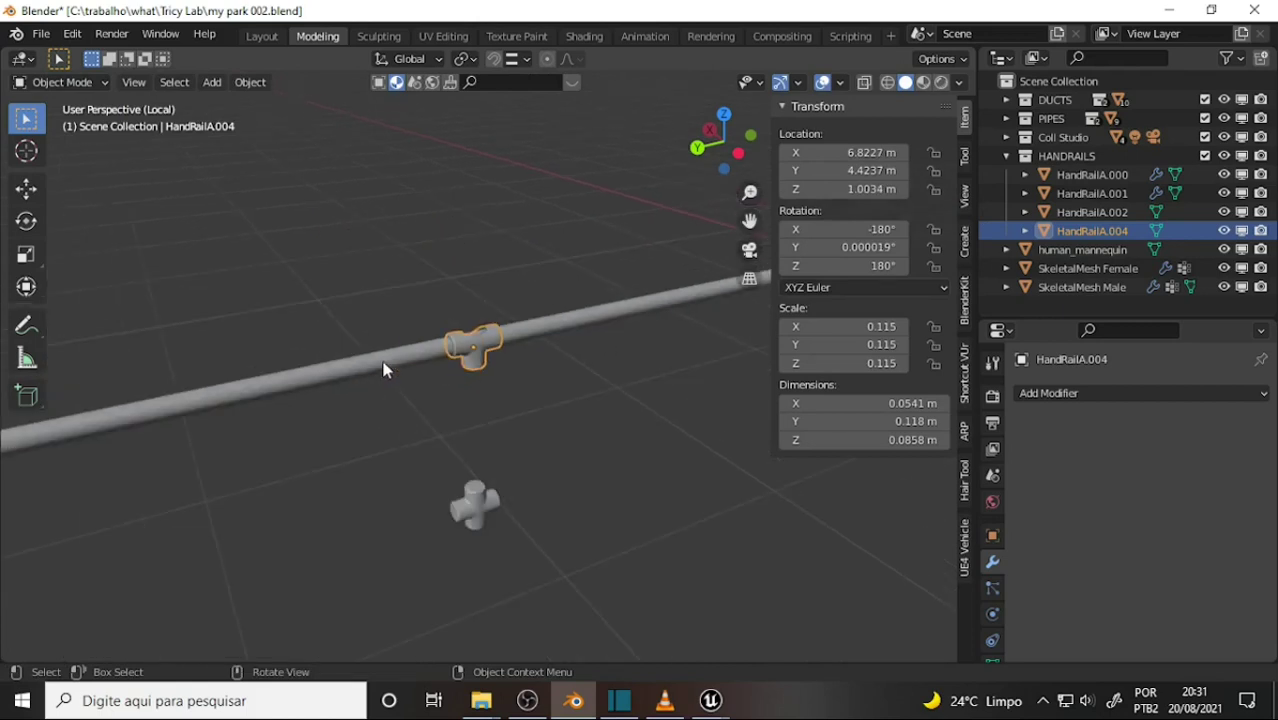
scroll(385, 366, "up", 3)
right_click(319, 379)
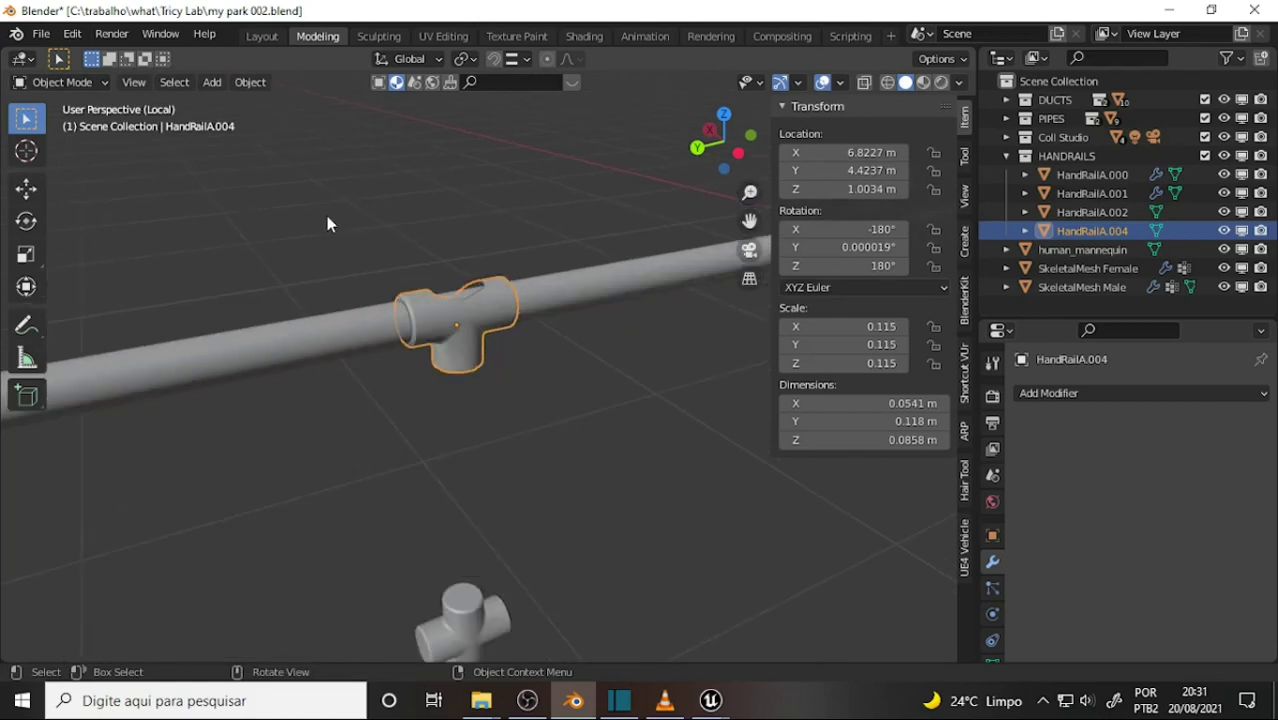
mouse_move(328, 222)
middle_mouse_down()
mouse_move(322, 248)
mouse_move(500, 267)
mouse_move(619, 249)
mouse_move(608, 237)
middle_mouse_up()
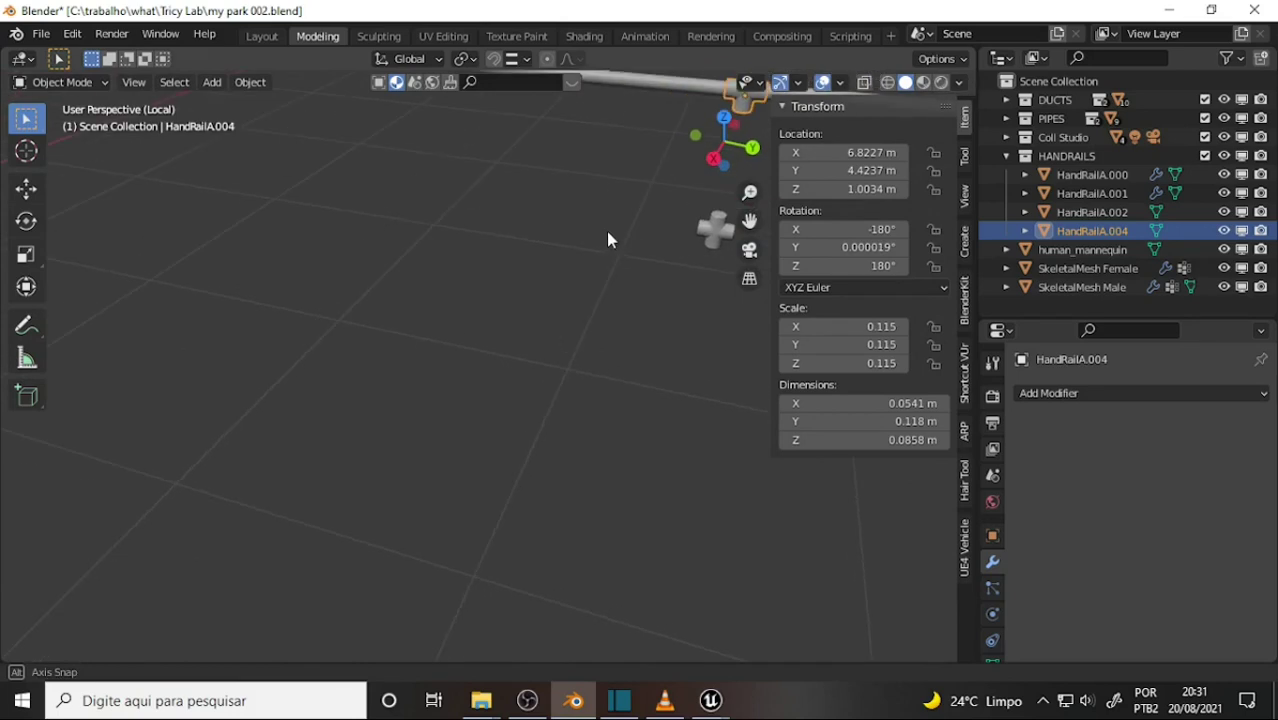
left_click_drag(750, 221, 593, 319)
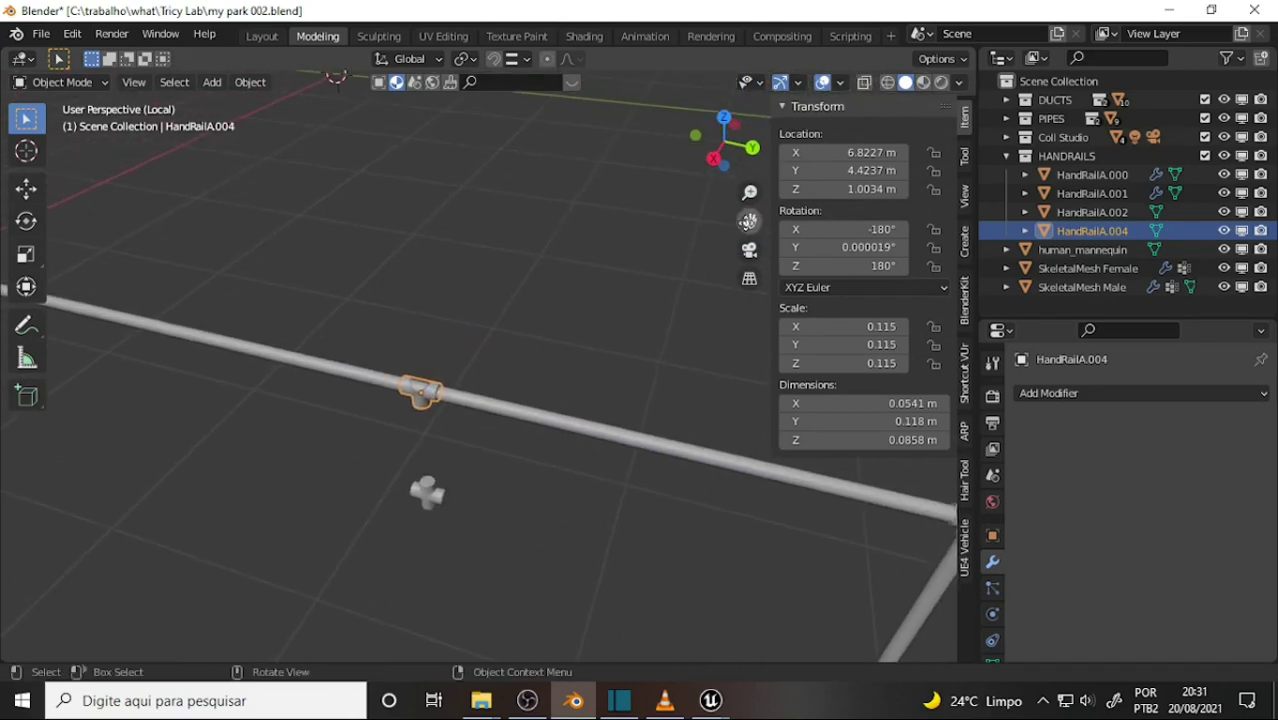
scroll(600, 326, "up", 5)
scroll(600, 336, "up", 3)
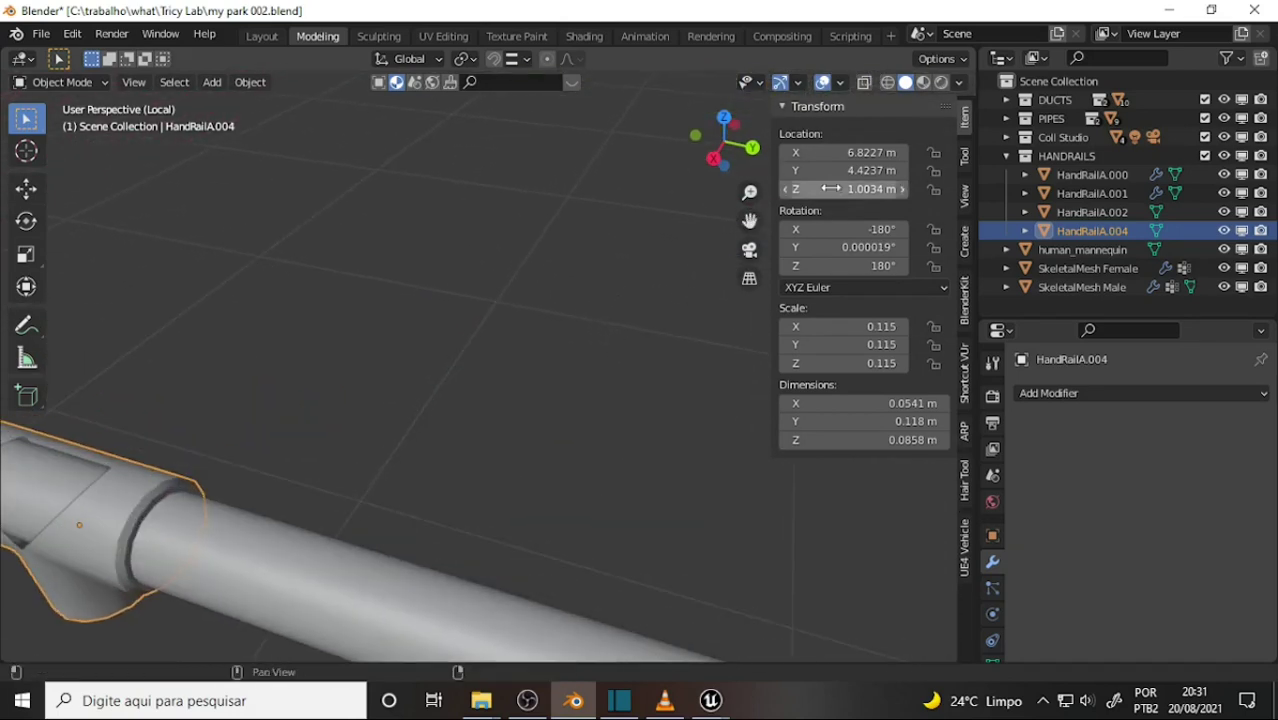
mouse_move(750, 221)
left_mouse_down()
mouse_move(830, 170)
mouse_move(860, 180)
left_mouse_up()
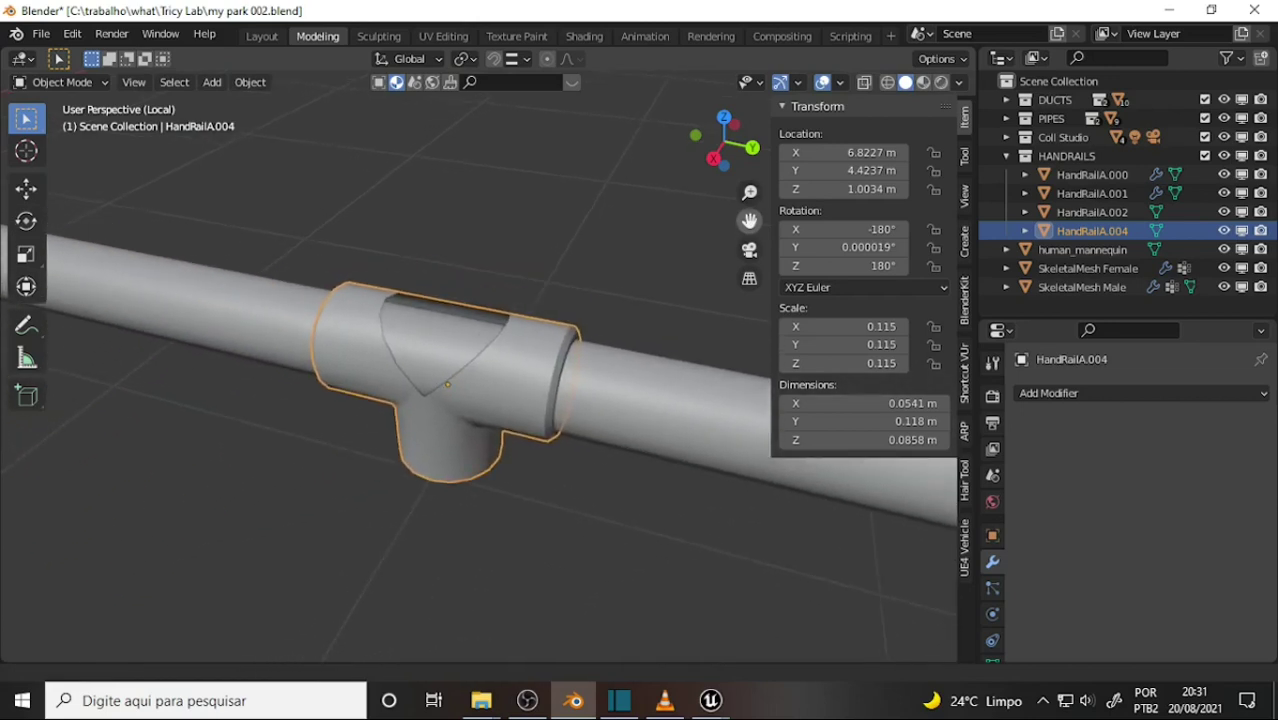
scroll(481, 292, "up", 2)
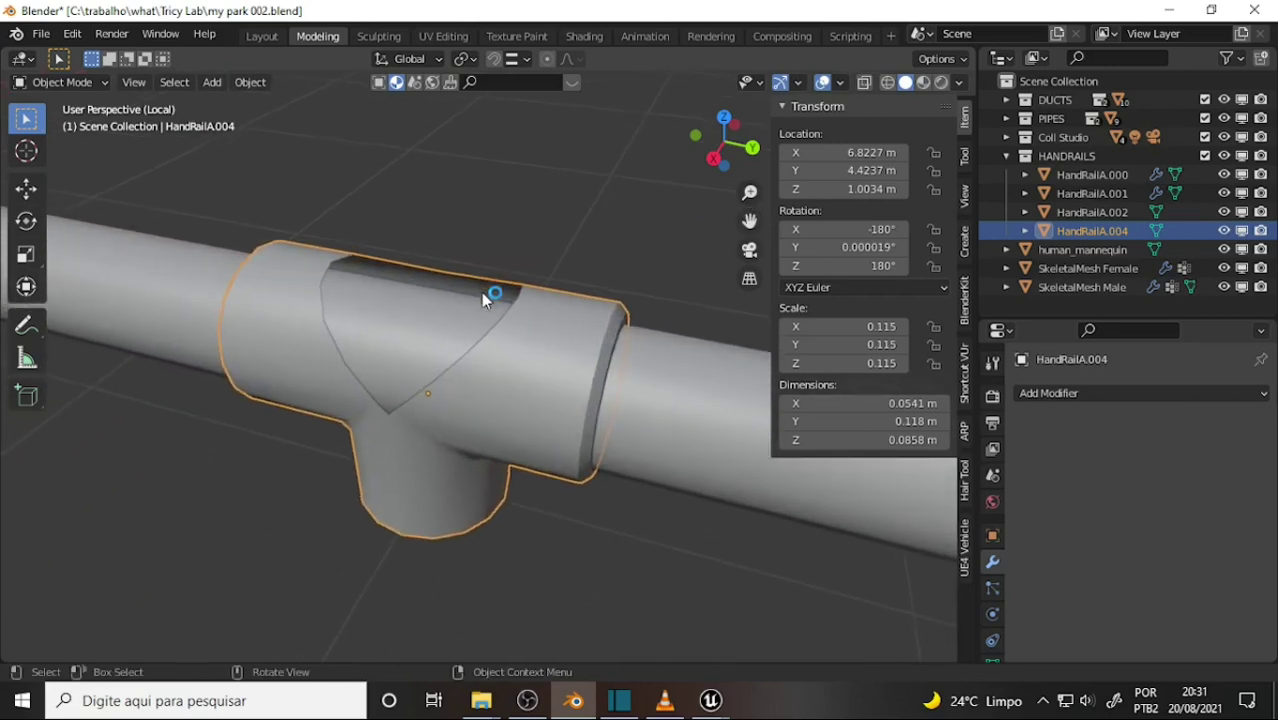
left_click(55, 83)
Step: In Edit Mode, merge the gap's top vertices and the next opposite pair at centre
left_click(80, 127)
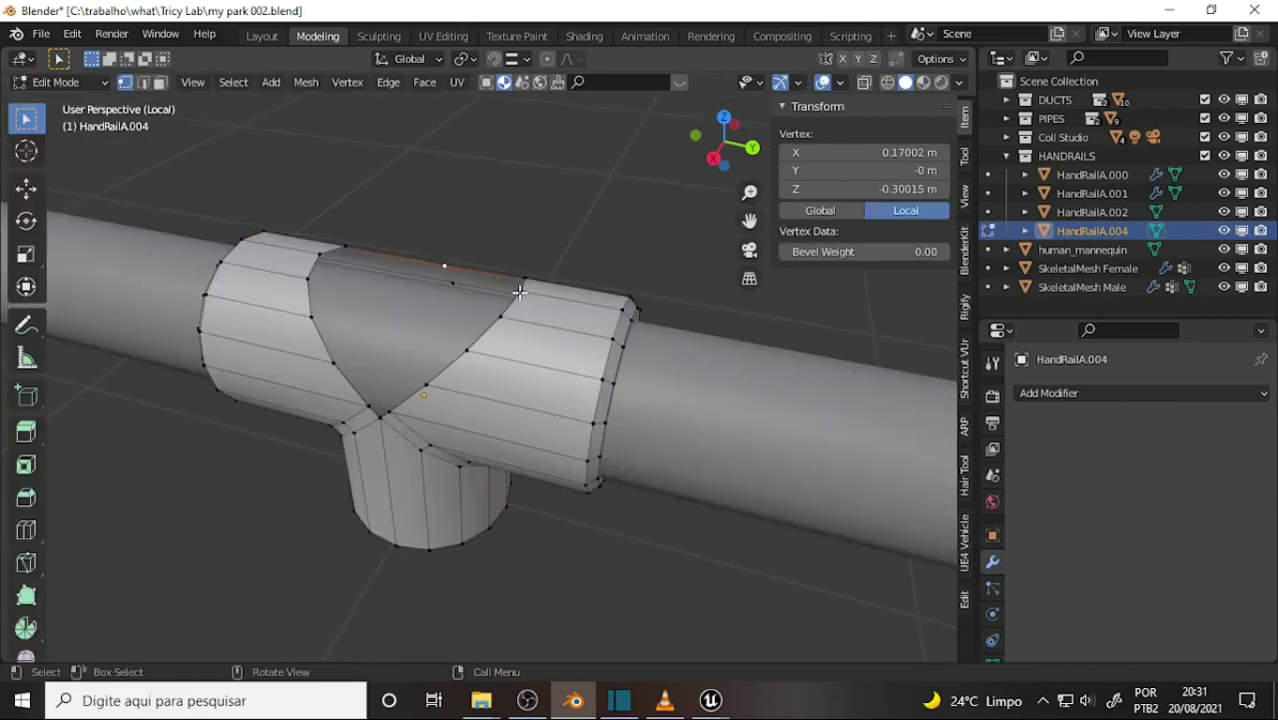
left_click(320, 253, "shift")
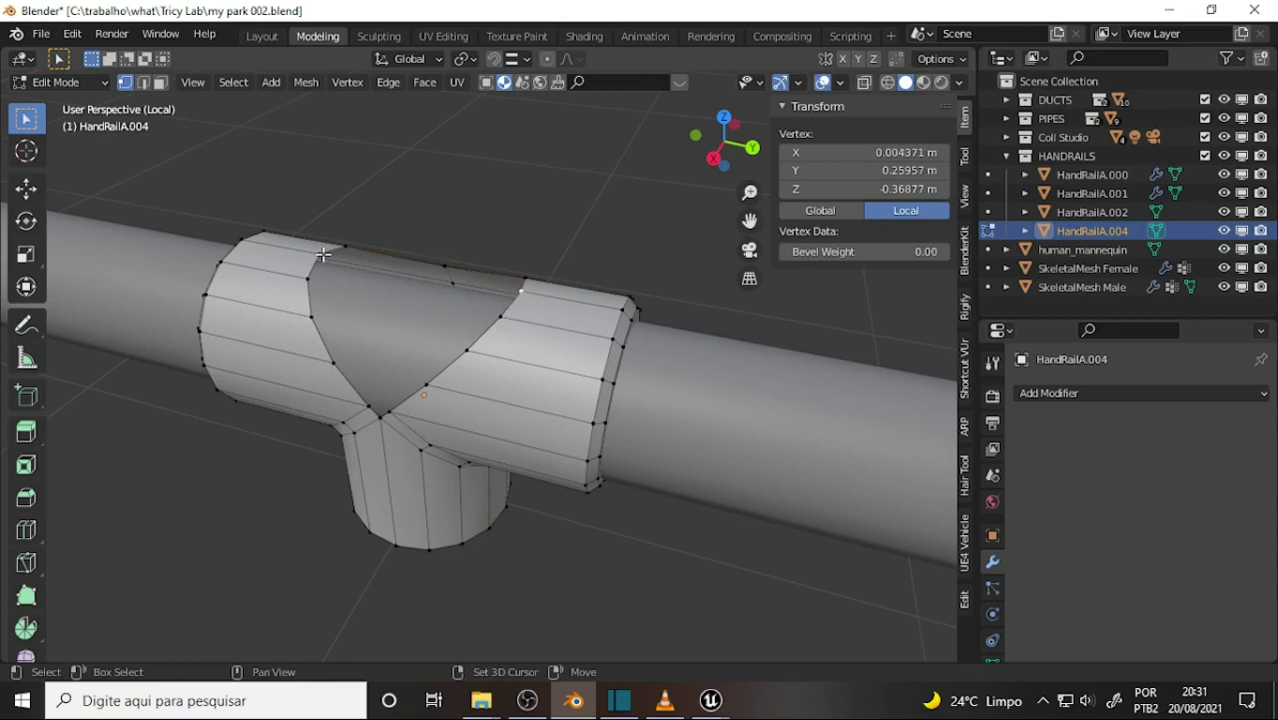
key("m")
left_click(532, 252)
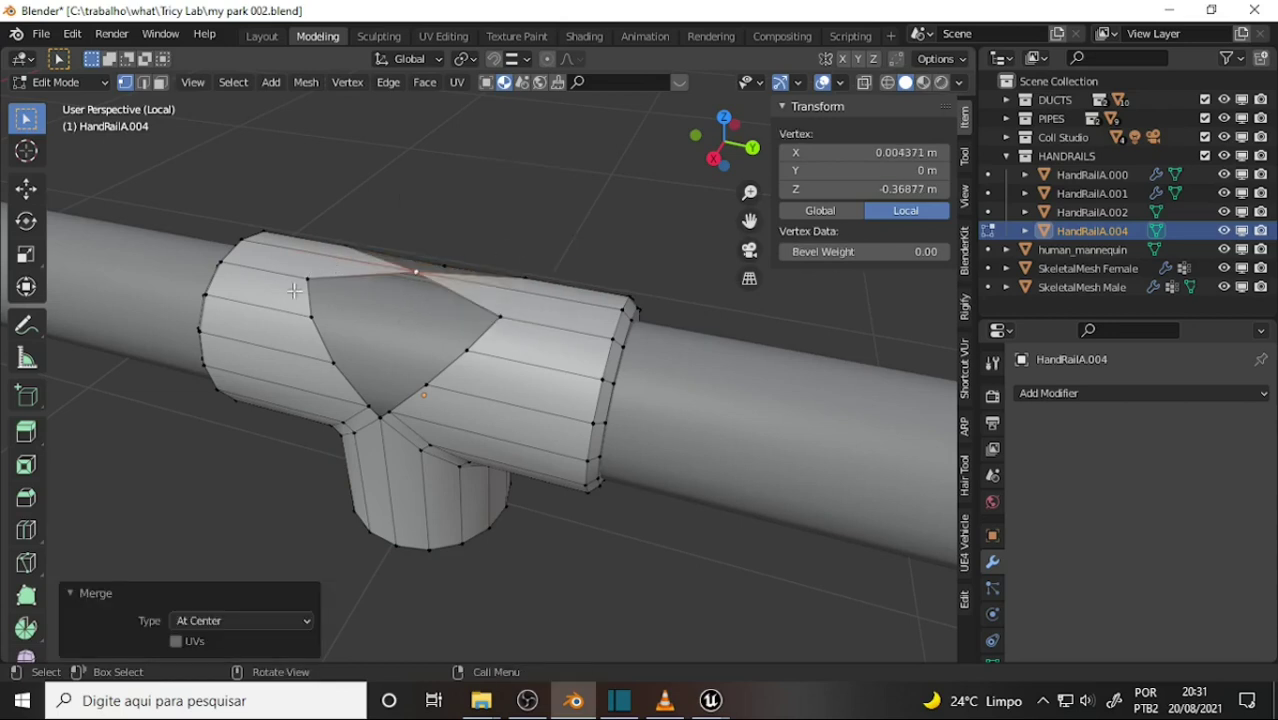
left_click(308, 279)
left_click(500, 317, "shift")
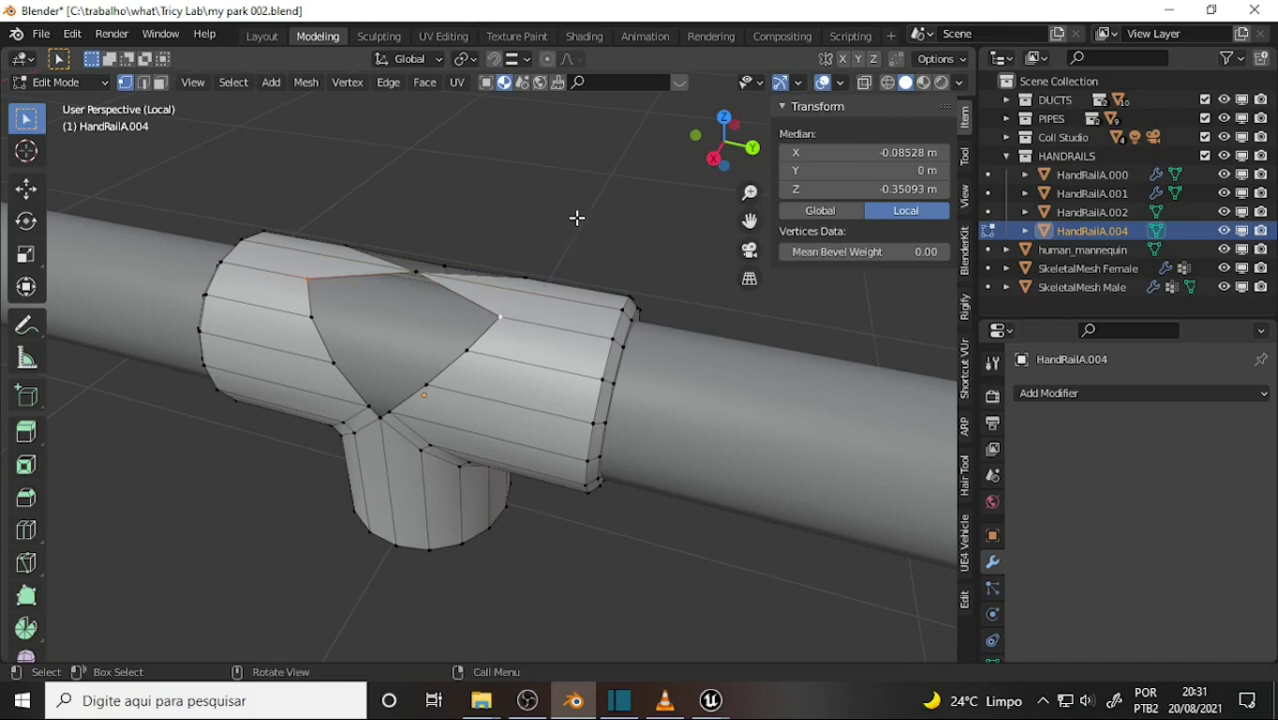
key("m")
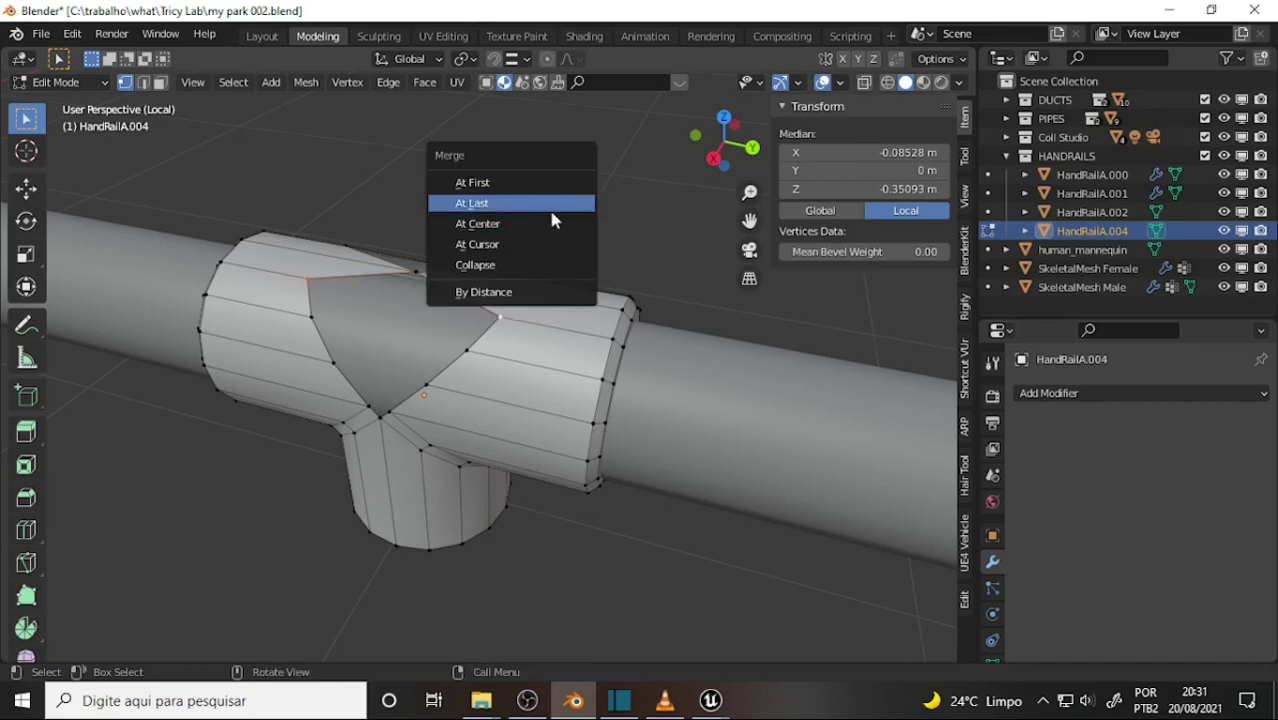
left_click(555, 224)
Step: Merge the top-edge vertex pair and the gap's two corner vertices at centre
left_click(346, 241)
left_click(522, 274, "shift")
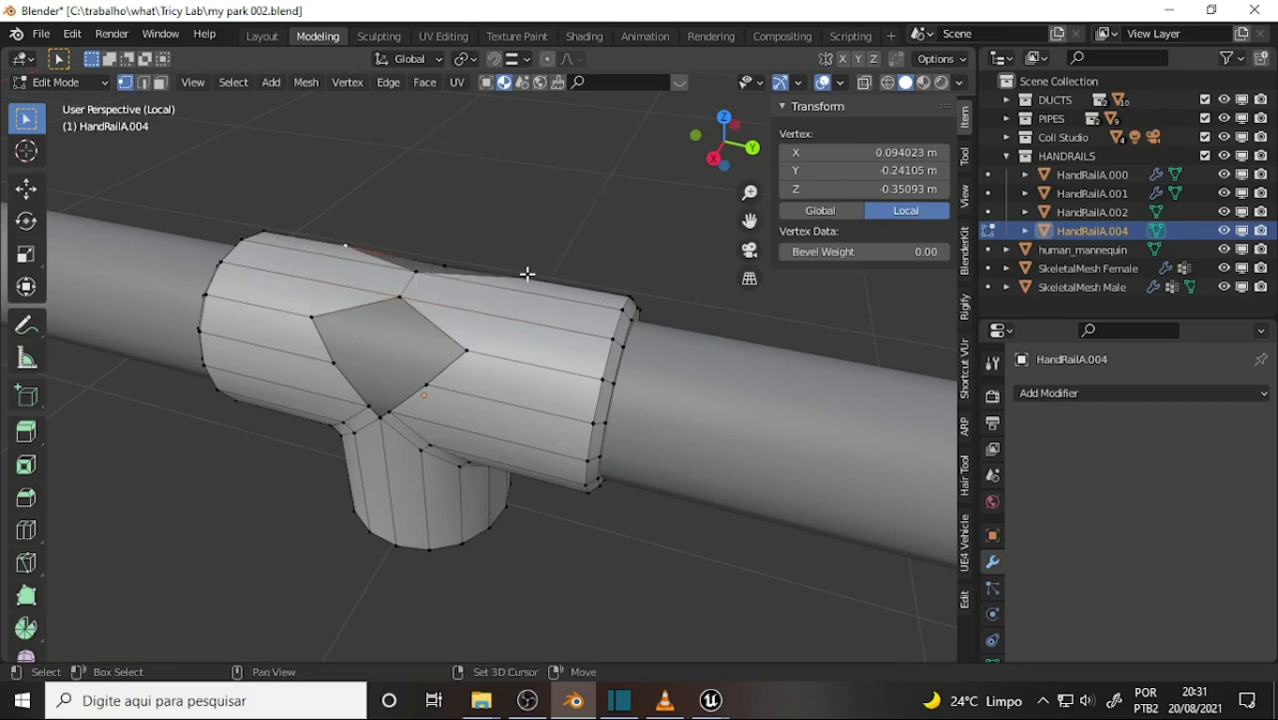
key("m")
left_click(594, 254)
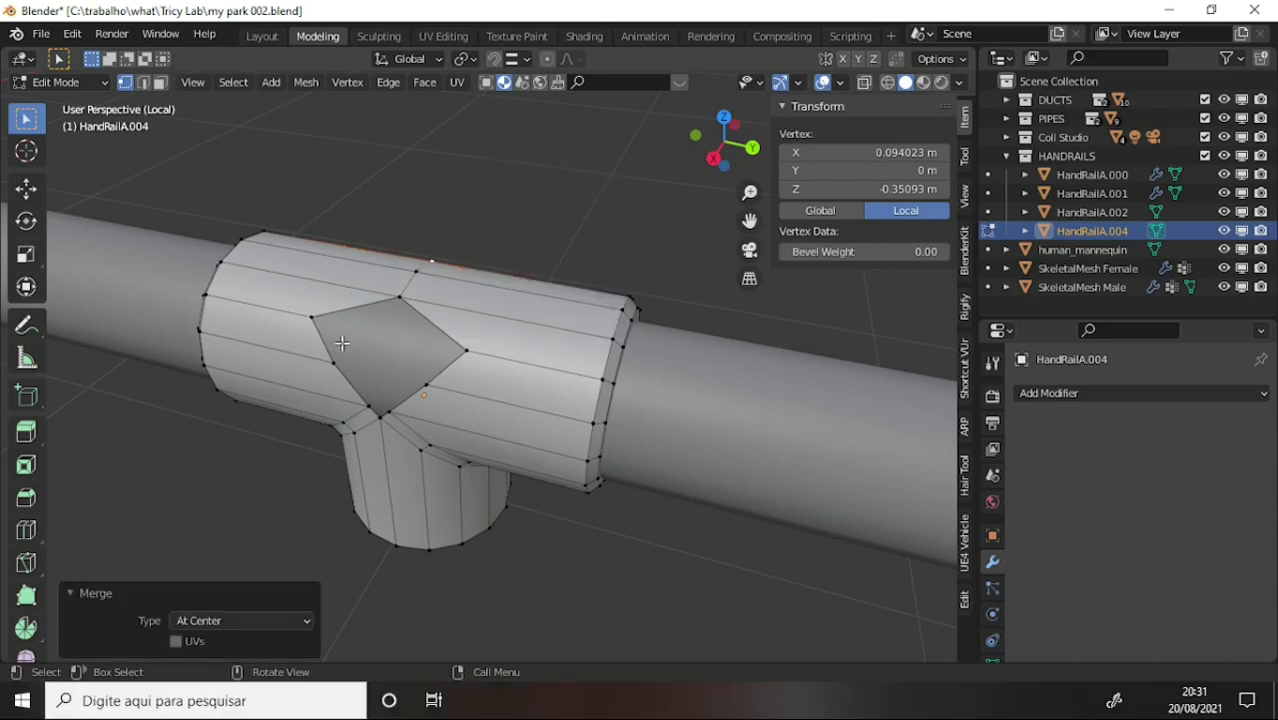
left_click(314, 322)
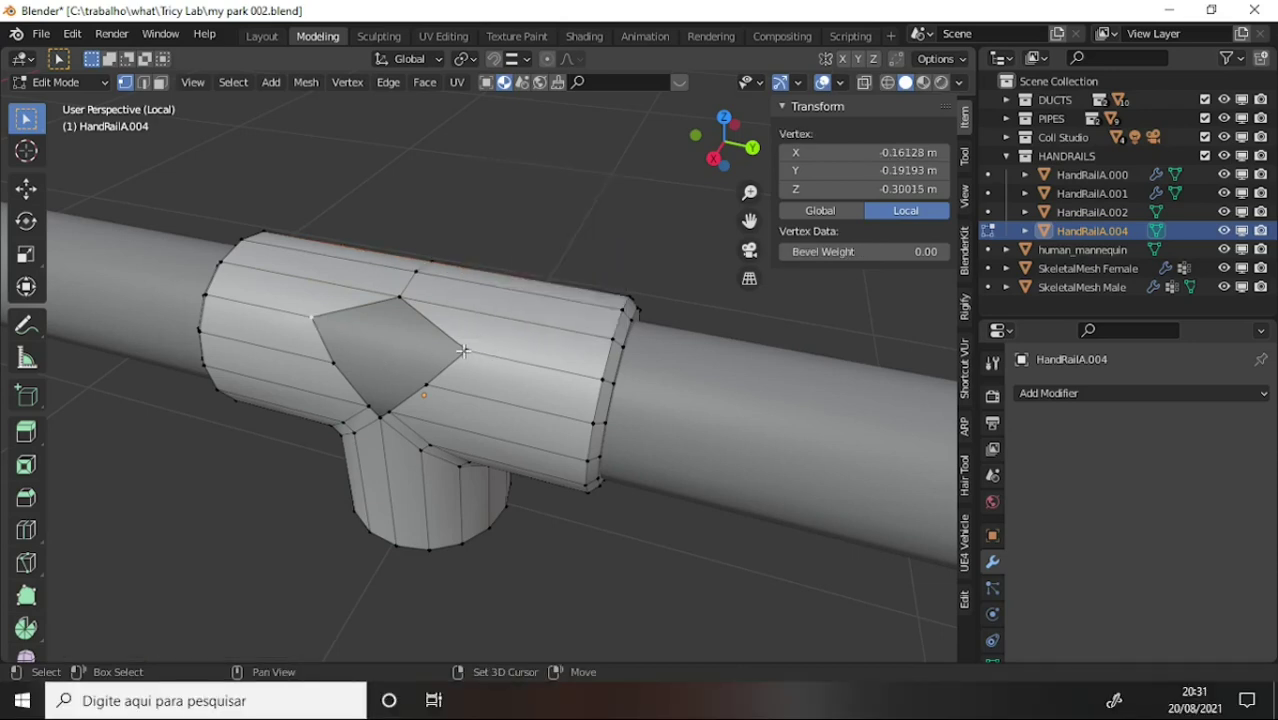
left_click(463, 350, "shift")
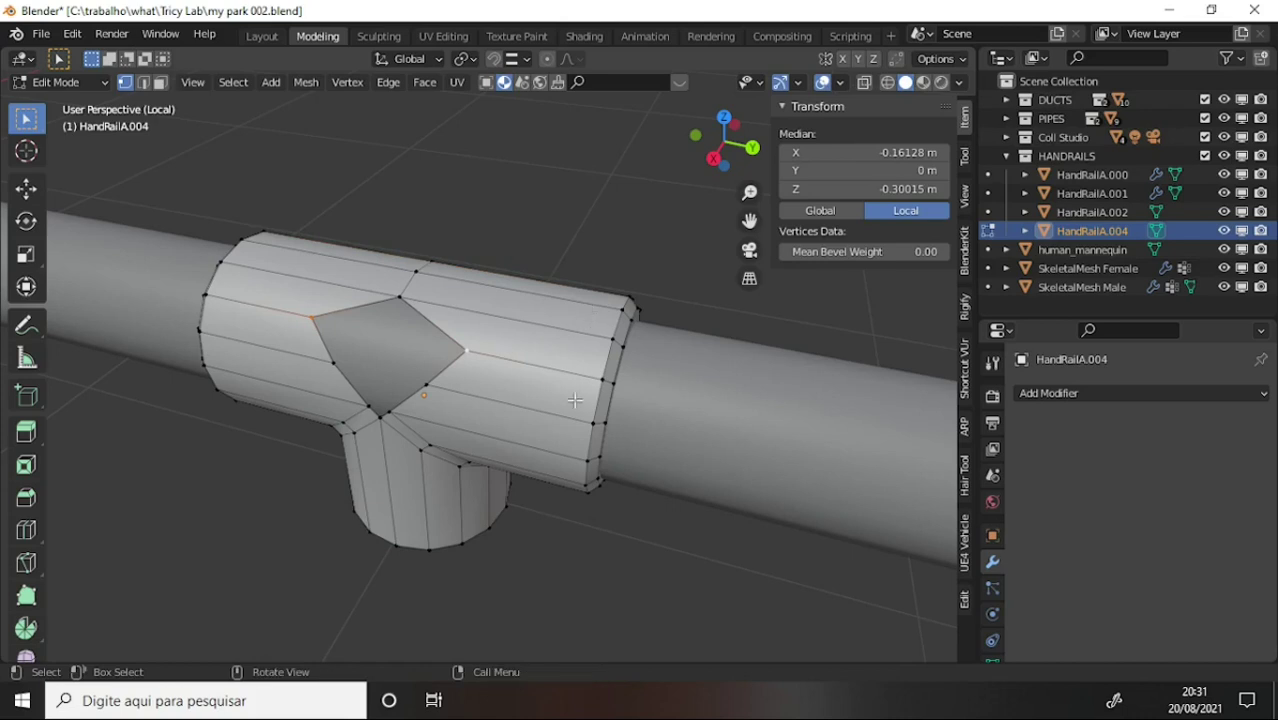
key("m")
left_click(576, 274)
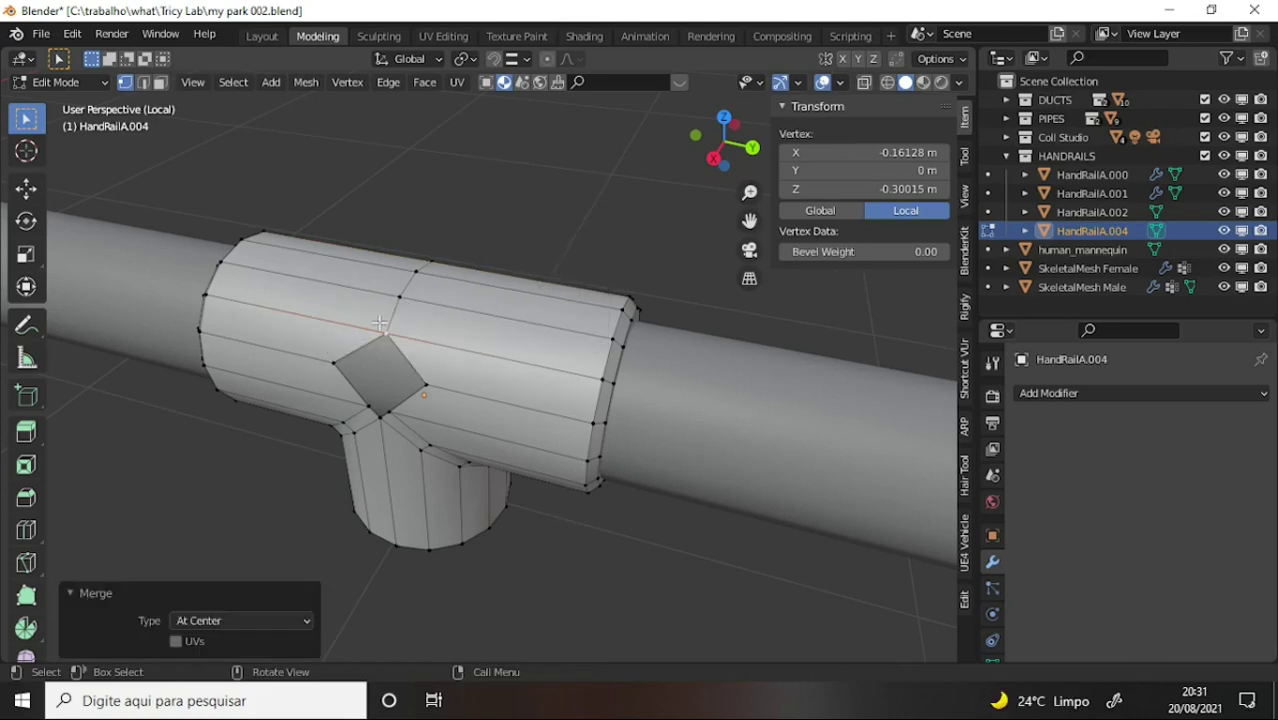
Step: Merge the last two vertex pairs beside the gap, sealing the T-joint's front
left_click(334, 364)
left_click(425, 384, "shift")
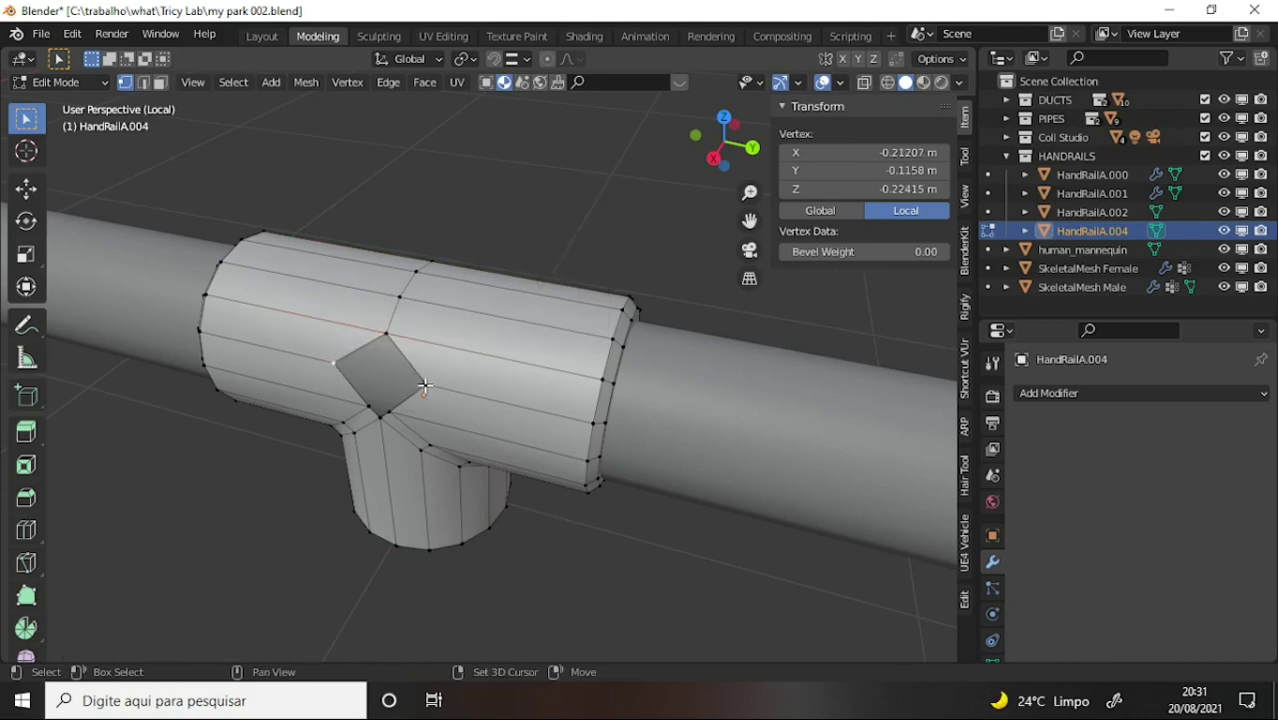
key("m")
left_click(541, 251)
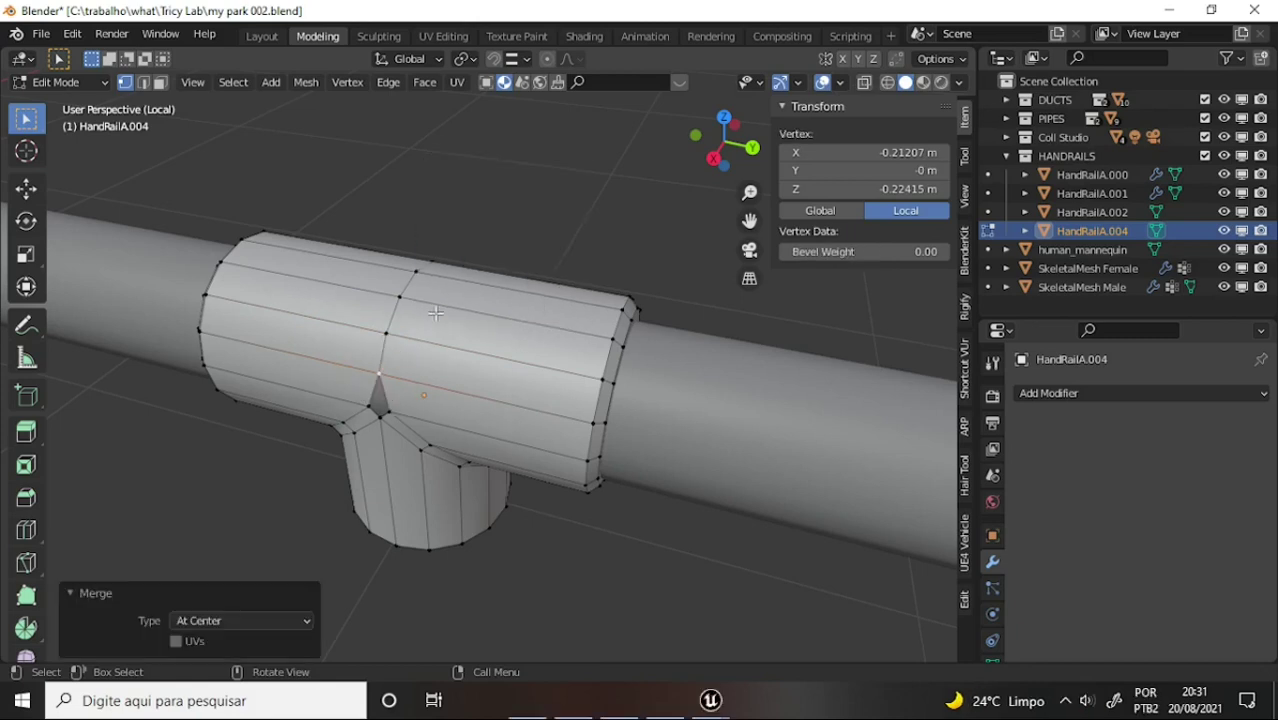
left_click(372, 407)
left_click(389, 412, "shift")
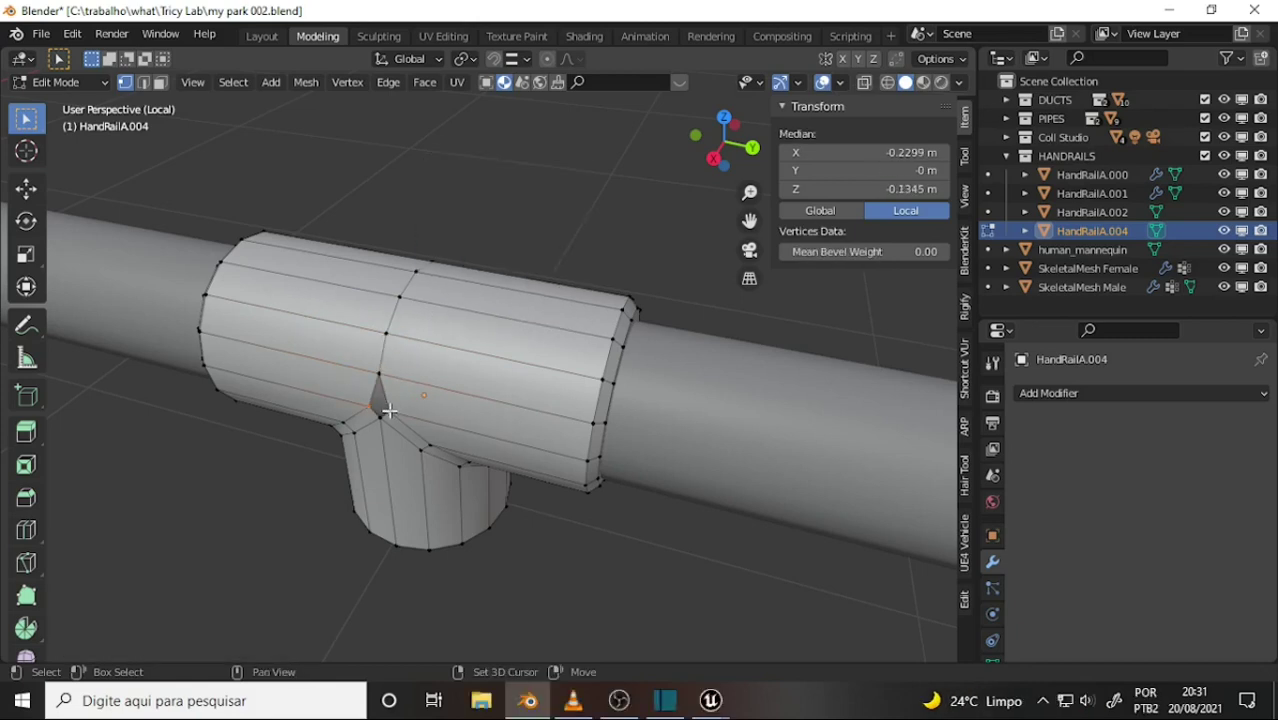
key("m")
left_click(515, 237)
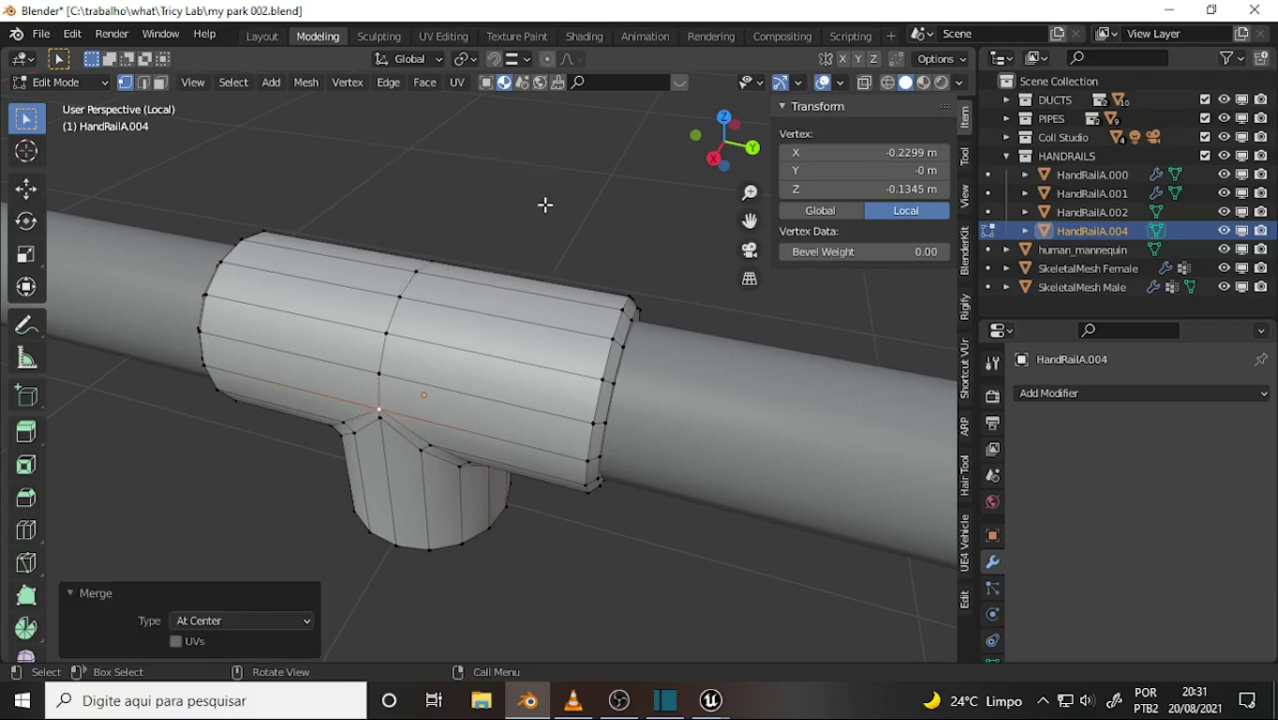
scroll(545, 204, "down", 1)
scroll(545, 204, "down", 1)
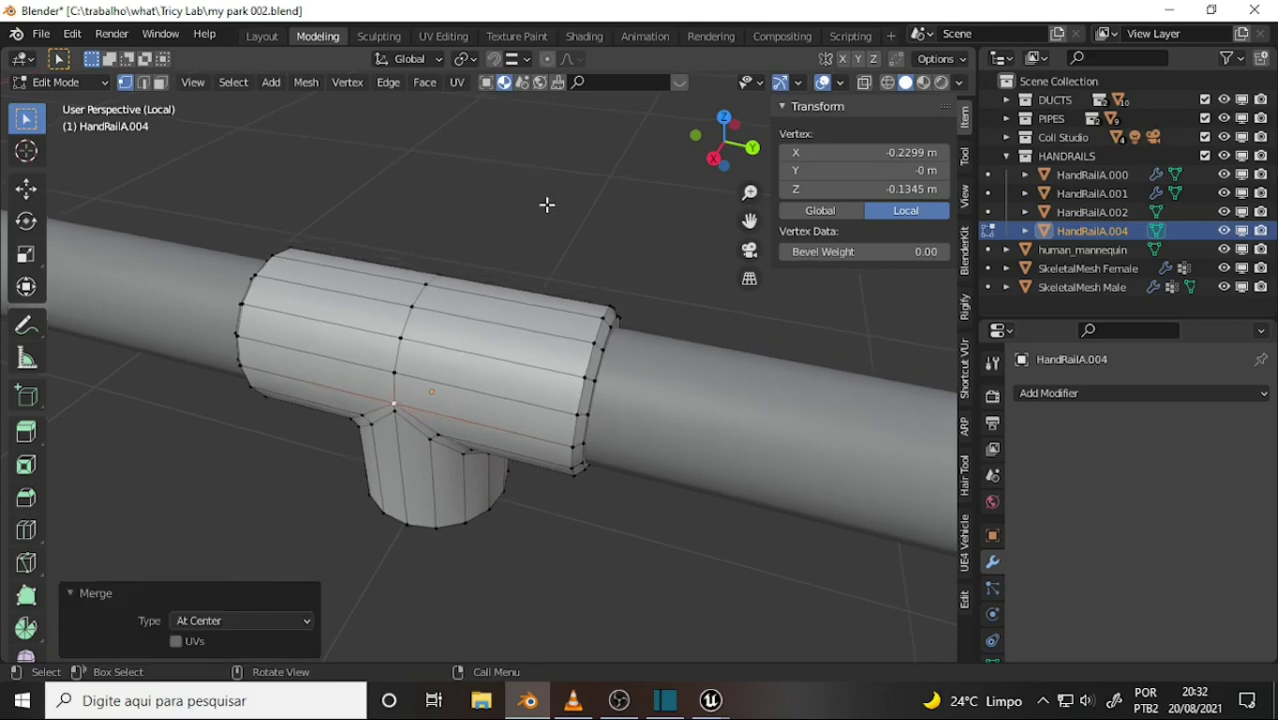
left_click(619, 703)
left_click(619, 703)
mouse_move(565, 257)
middle_mouse_down()
mouse_move(345, 263)
mouse_move(434, 285)
mouse_move(273, 147)
mouse_move(280, 180)
middle_mouse_up()
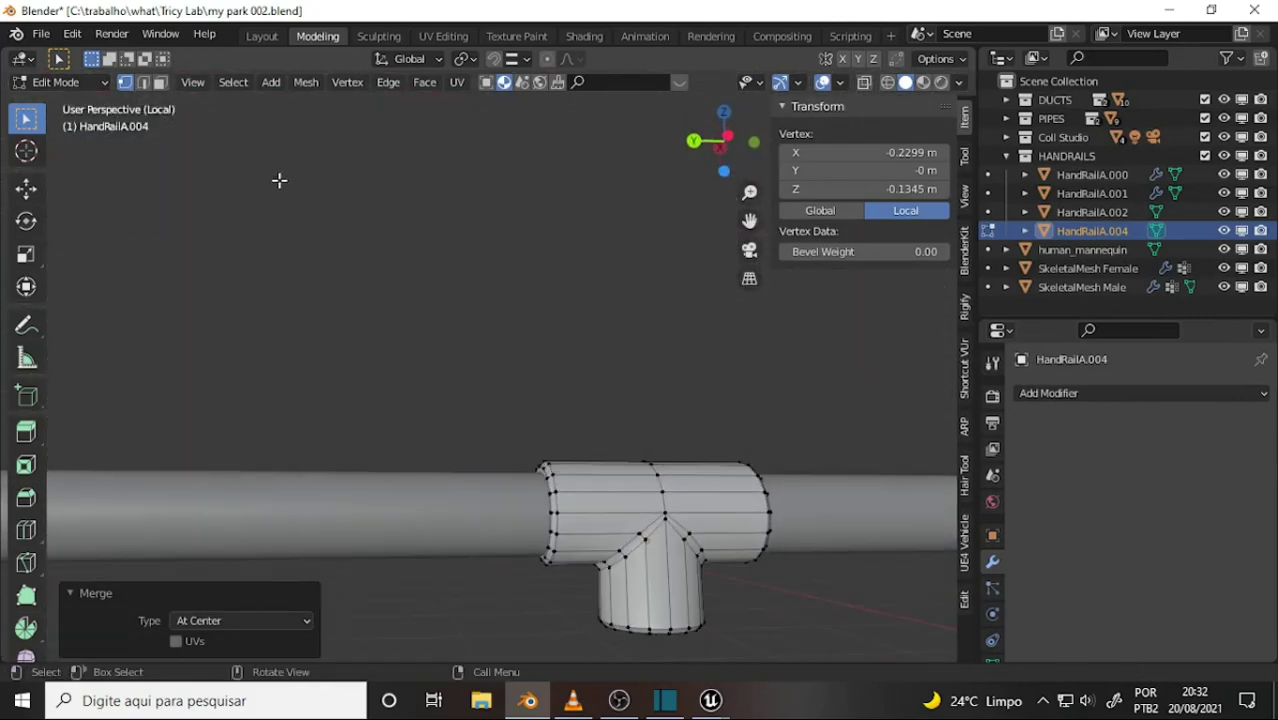
Step: Return HandRailA.004 to Object Mode
left_click(58, 82)
left_click(77, 115)
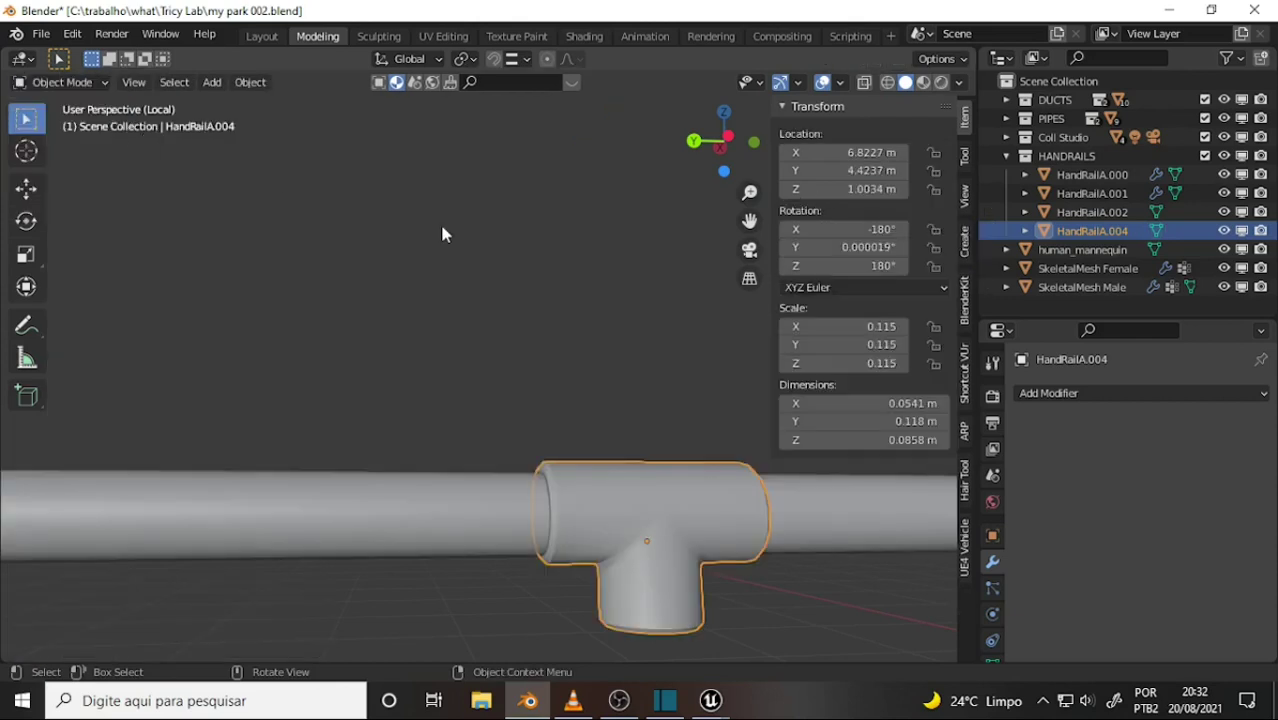
mouse_move(442, 228)
middle_mouse_down()
mouse_move(493, 325)
mouse_move(470, 310)
mouse_move(550, 318)
middle_mouse_up()
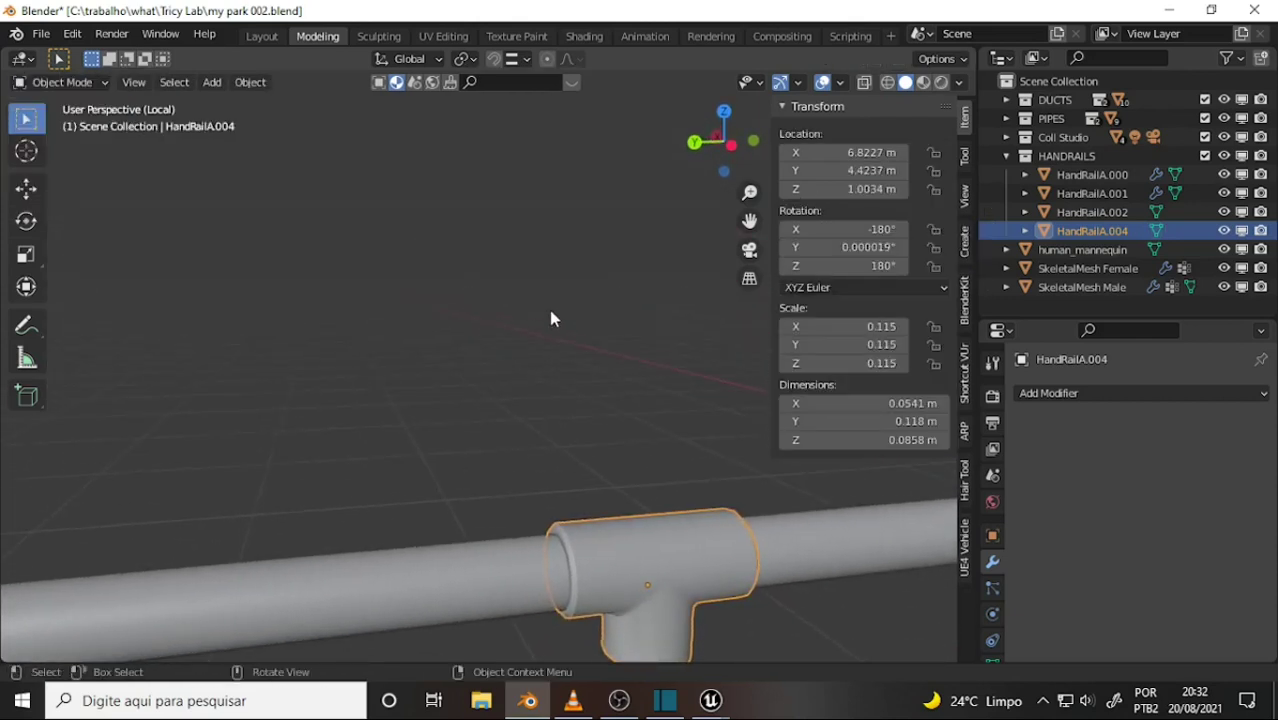
scroll(622, 281, "down", 2)
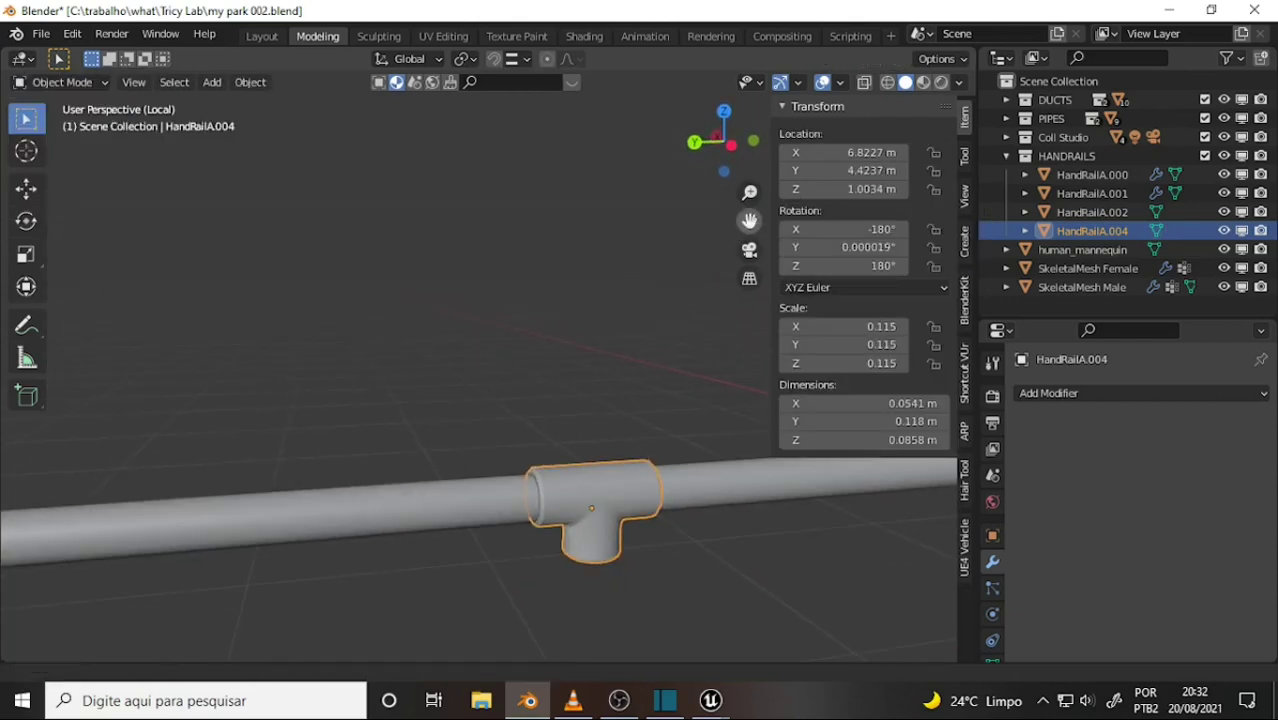
scroll(690, 285, "down", 4)
scroll(645, 333, "up", 2)
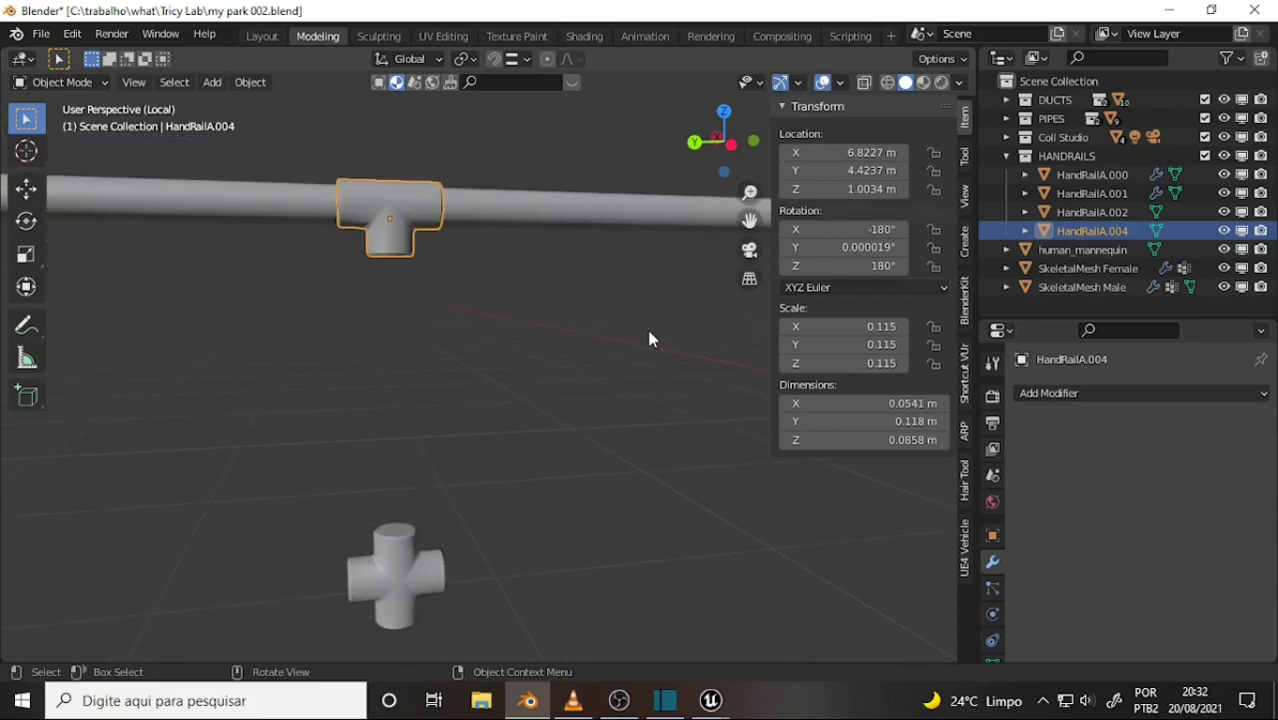
scroll(650, 336, "down", 2)
Step: Save the scene over my park 002.blend
left_click(42, 36)
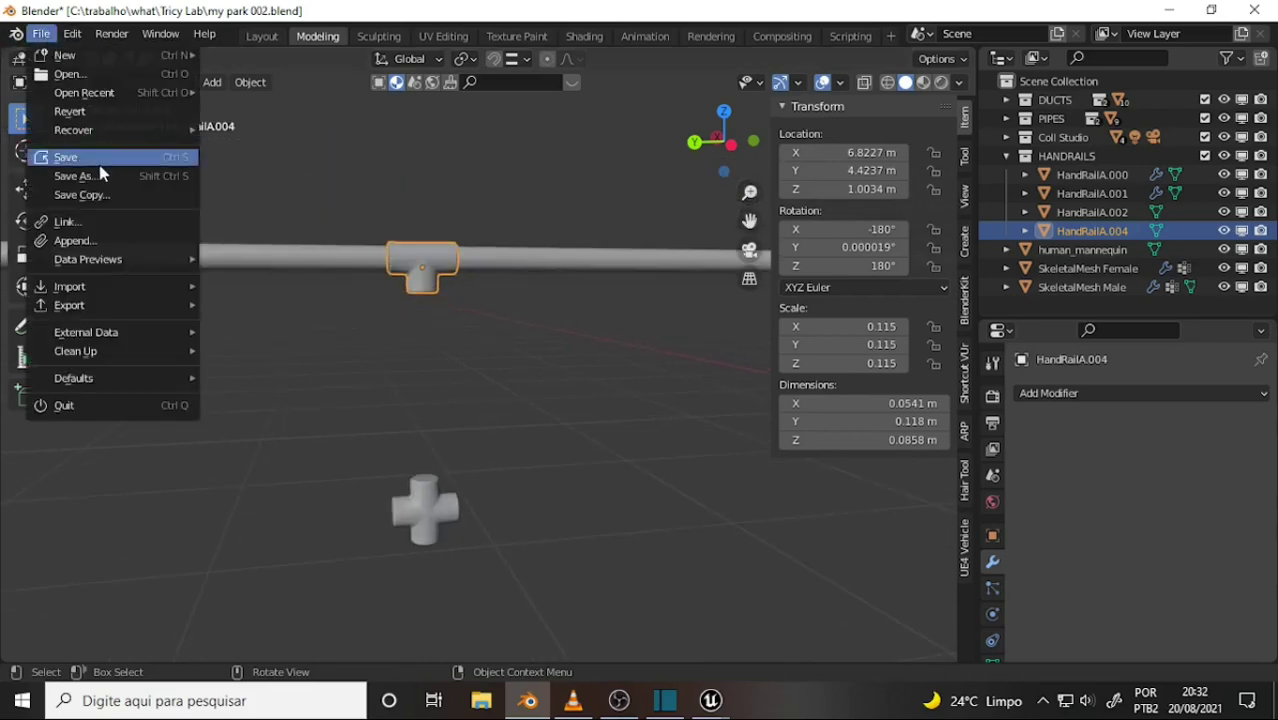
left_click(98, 177)
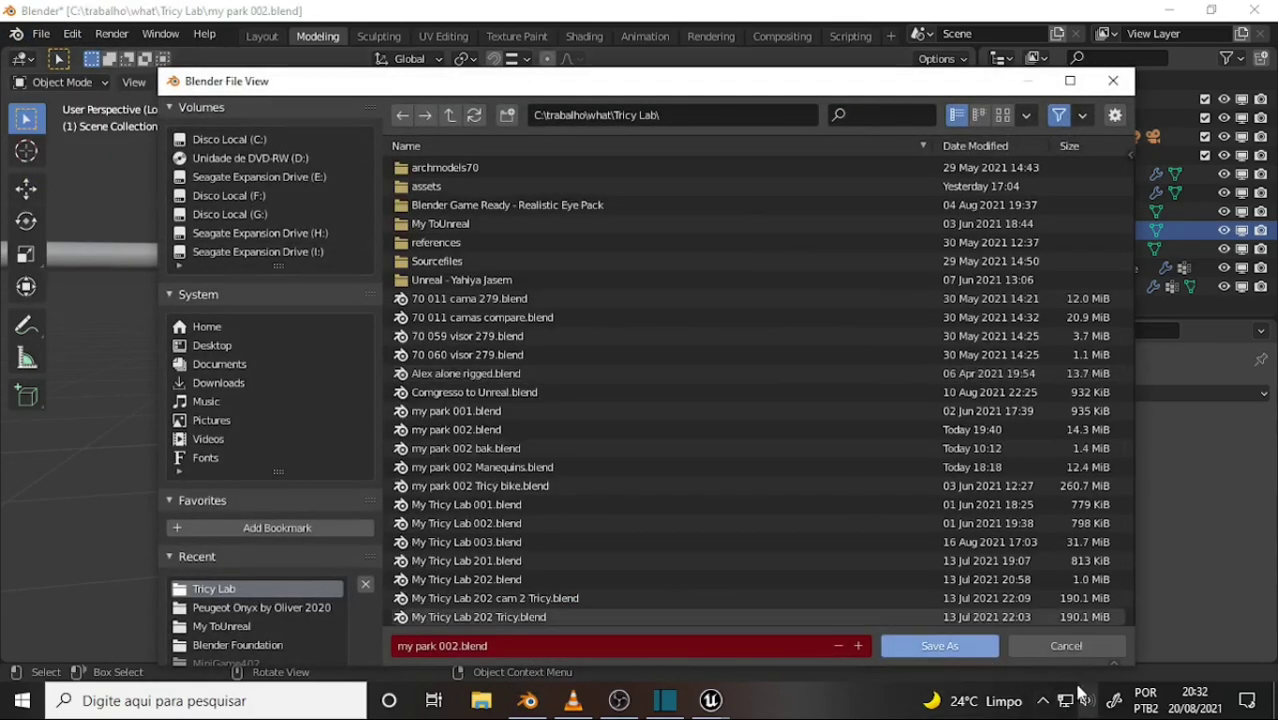
left_click(1069, 645)
left_click(41, 34)
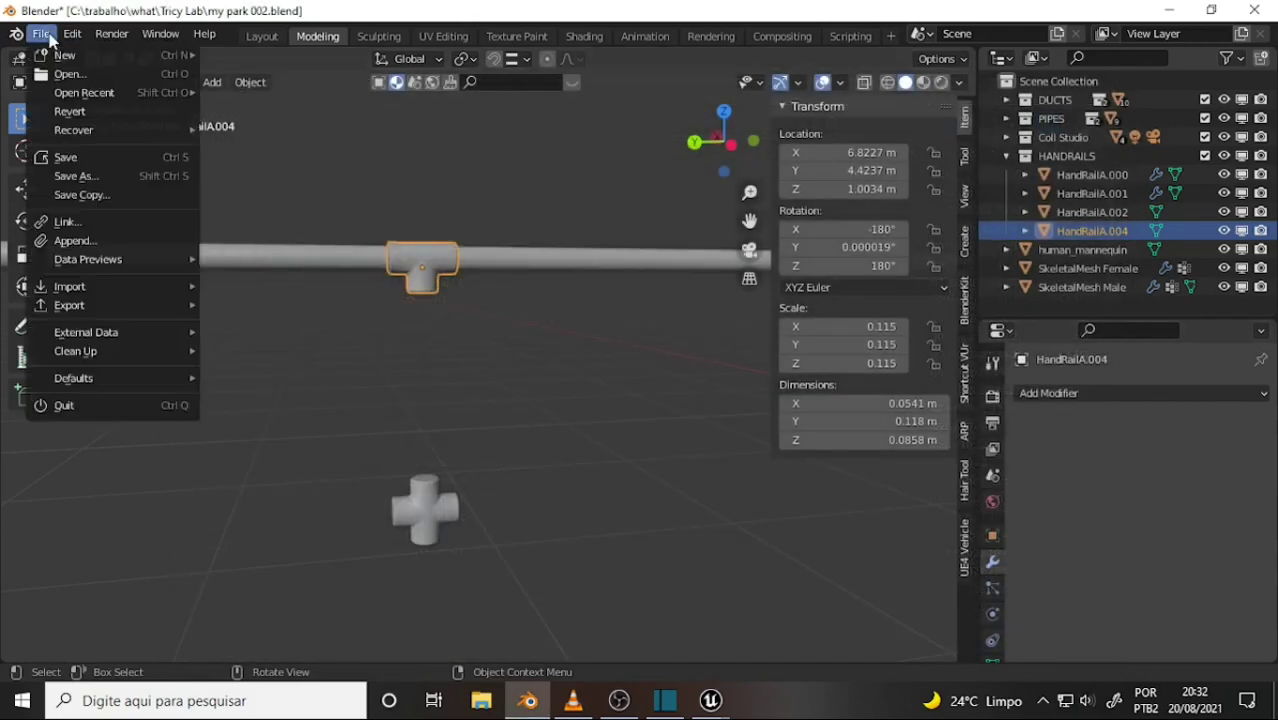
left_click(75, 157)
middle_click_drag(515, 213, 518, 209)
scroll(650, 445, "up", 2)
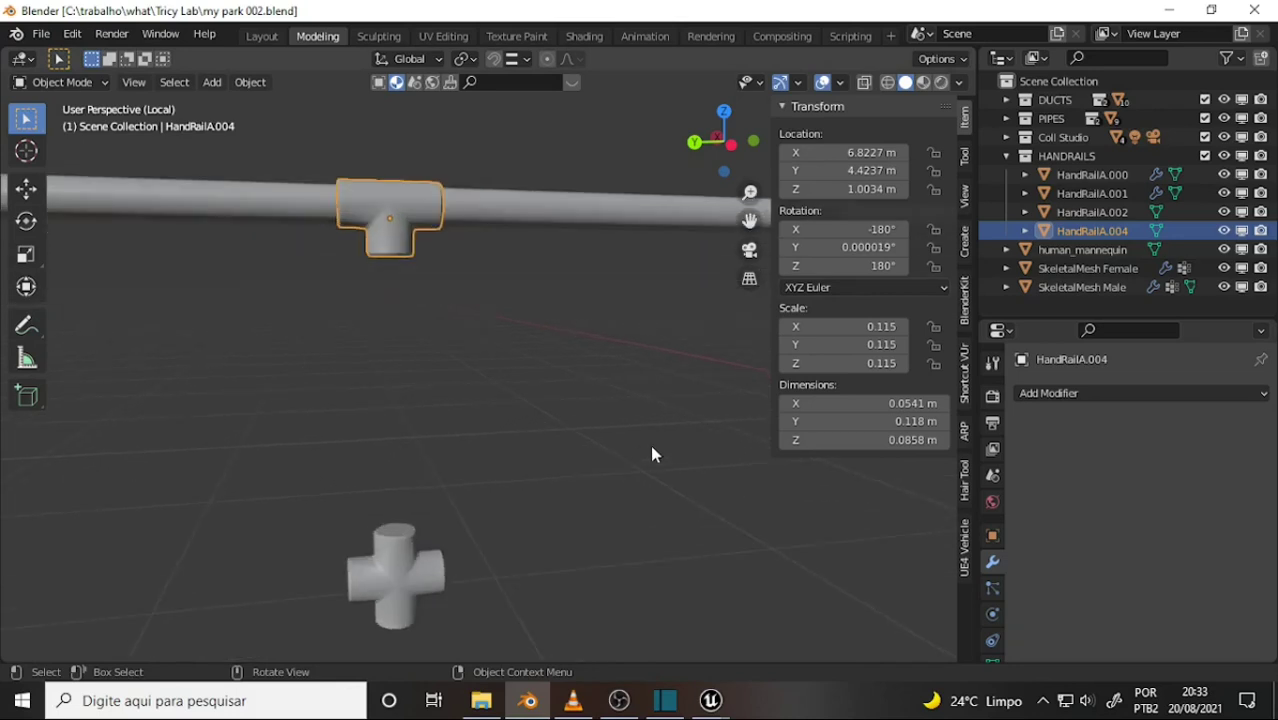
mouse_move(750, 220)
left_mouse_down()
mouse_move(765, 217)
mouse_move(787, 73)
left_mouse_up()
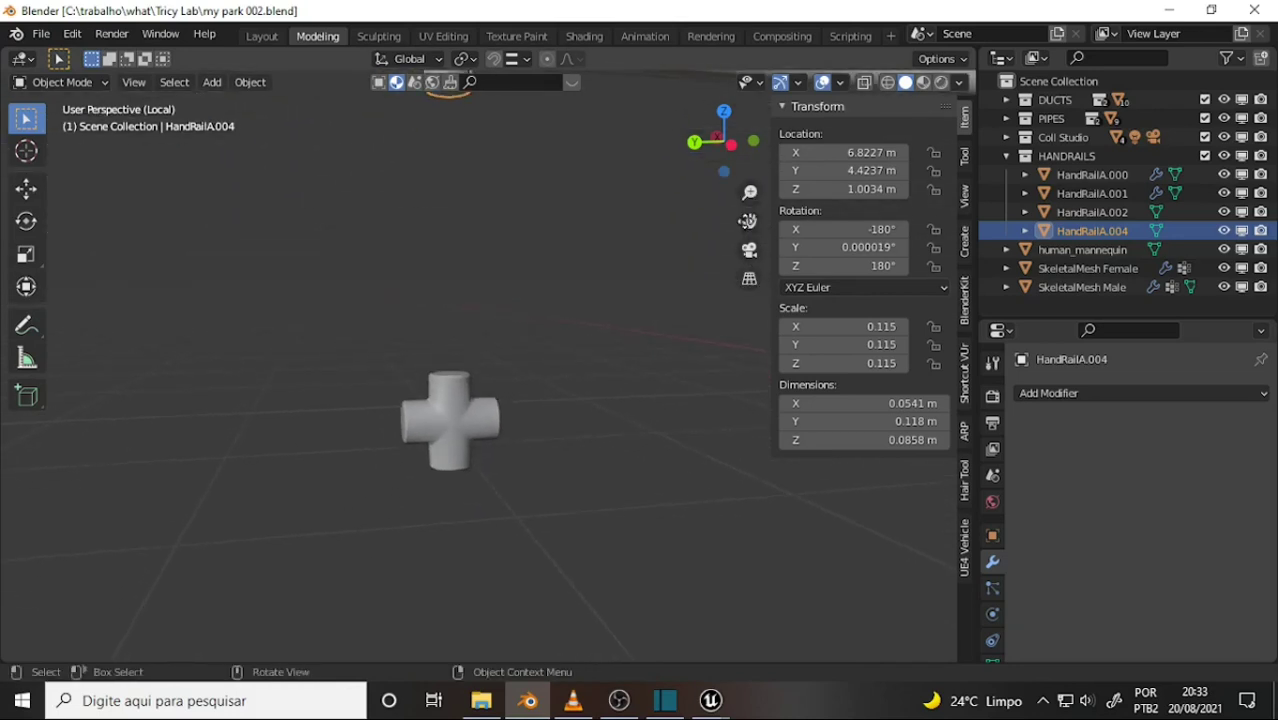
scroll(578, 327, "up", 1)
Step: Select the cross joint HandRailA.002, toggling it into Edit Mode and back
scroll(578, 327, "up", 2)
scroll(402, 494, "up", 1)
left_click(402, 494)
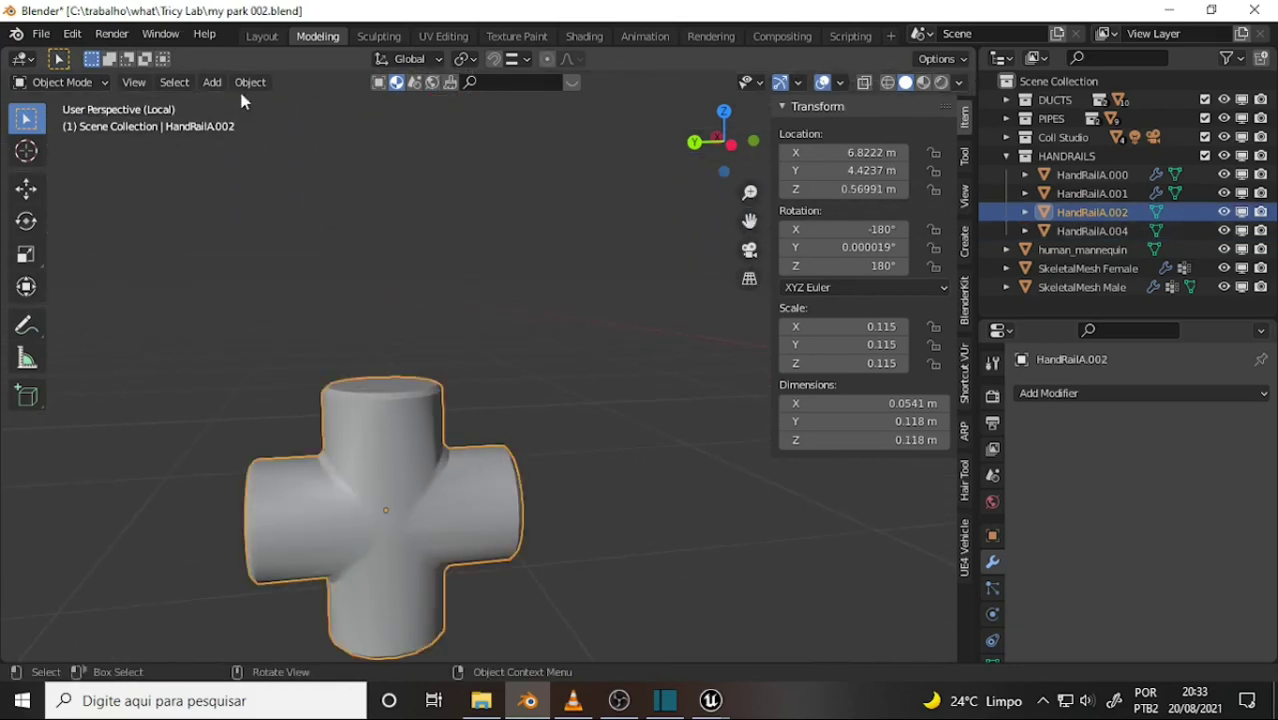
left_click(82, 88)
left_click(80, 124)
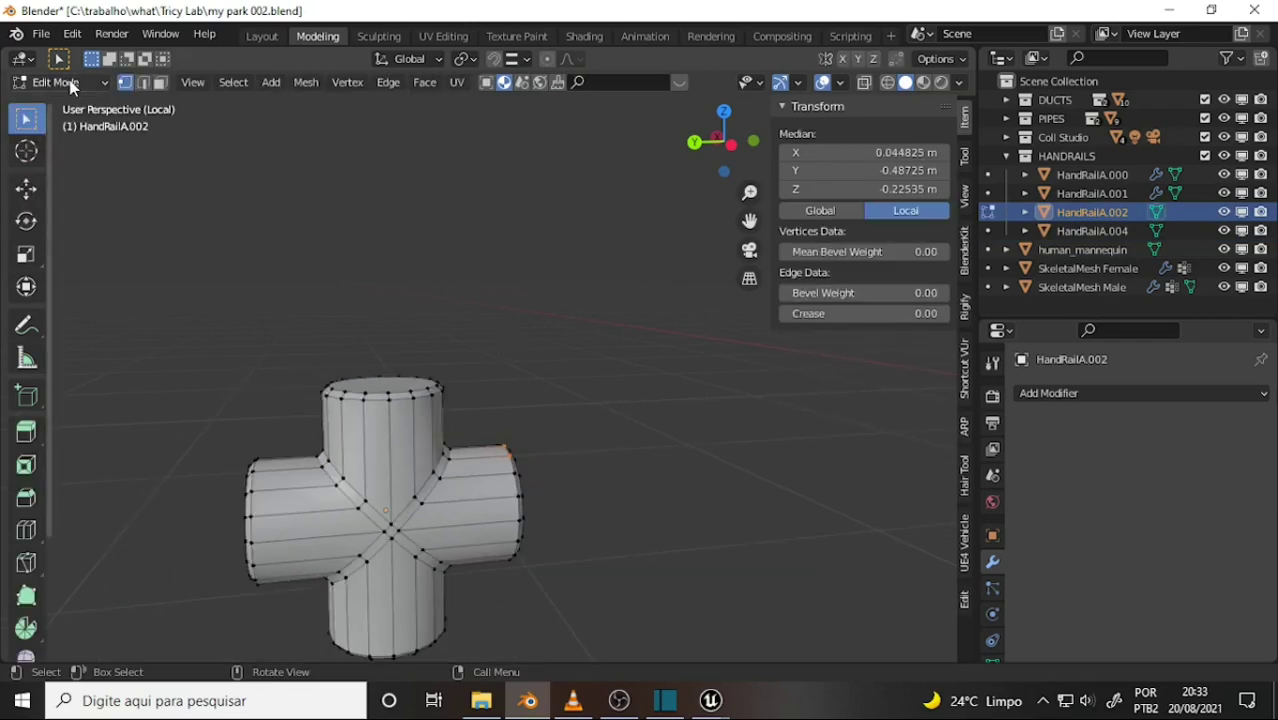
left_click(75, 83)
left_click(77, 105)
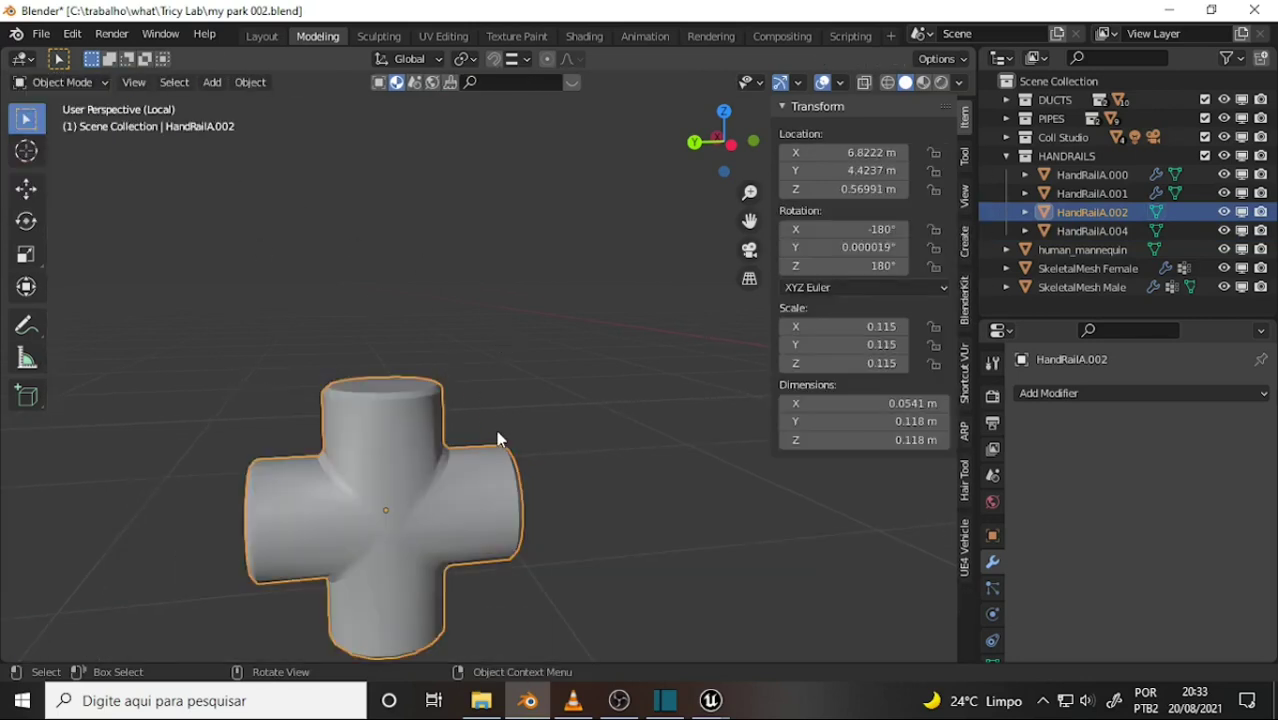
mouse_move(462, 422)
middle_mouse_down()
mouse_move(322, 448)
mouse_move(416, 460)
middle_mouse_up()
scroll(416, 458, "up", 2)
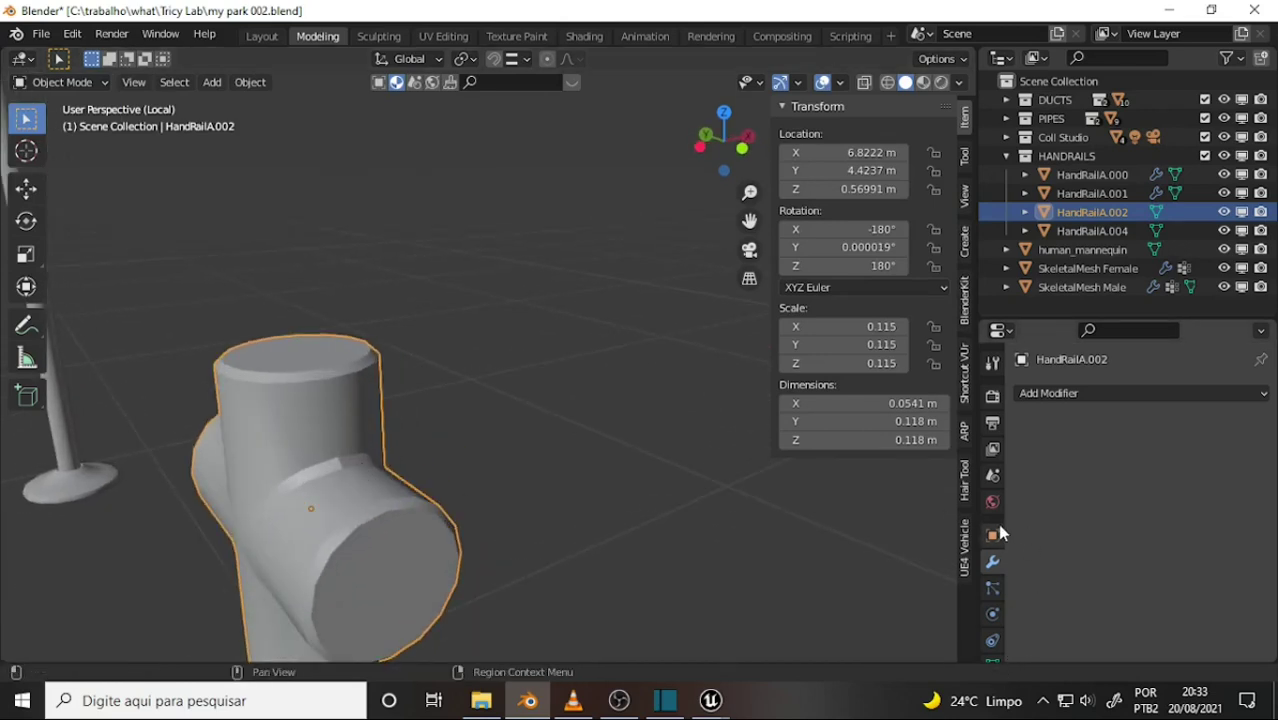
scroll(993, 533, "down", 3)
Step: Set HandRailA.002's Auto Smooth angle to 33° in Object Data properties
left_click(992, 581)
scroll(1113, 524, "down", 5)
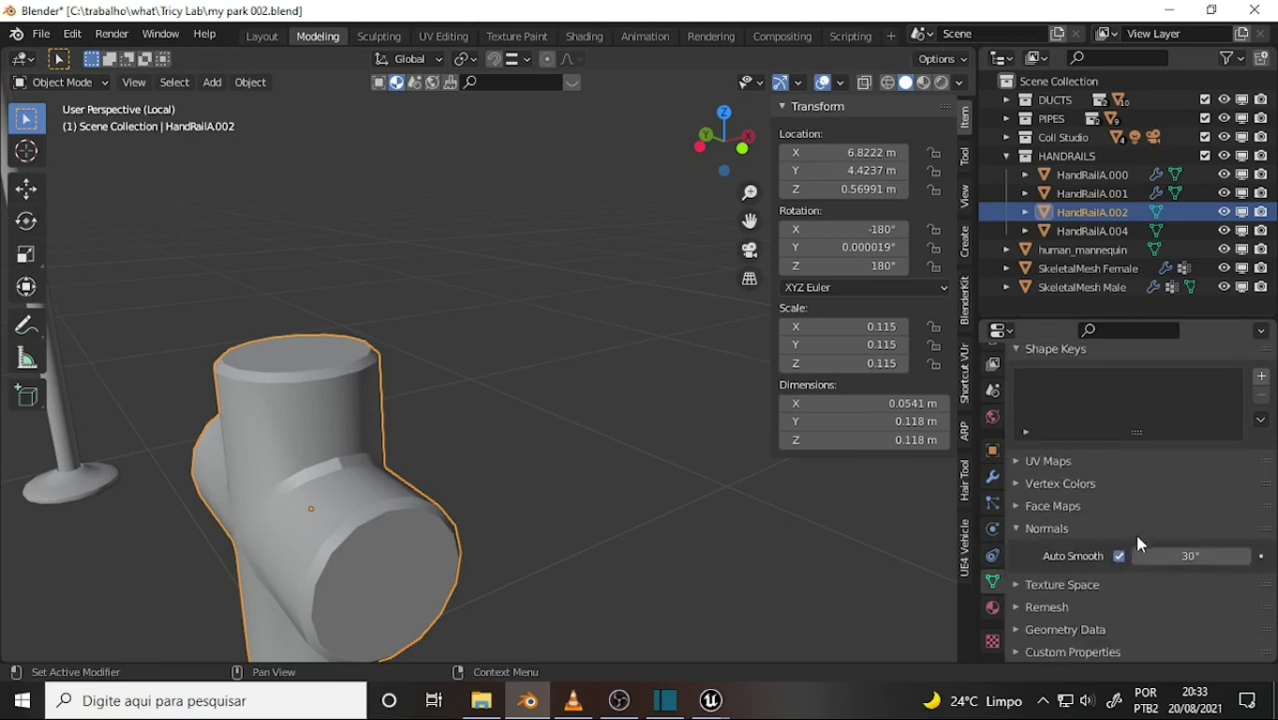
left_click(1188, 556)
key("Return")
mouse_move(522, 428)
middle_mouse_down()
mouse_move(611, 357)
mouse_move(549, 438)
middle_mouse_up()
scroll(575, 406, "down", 2)
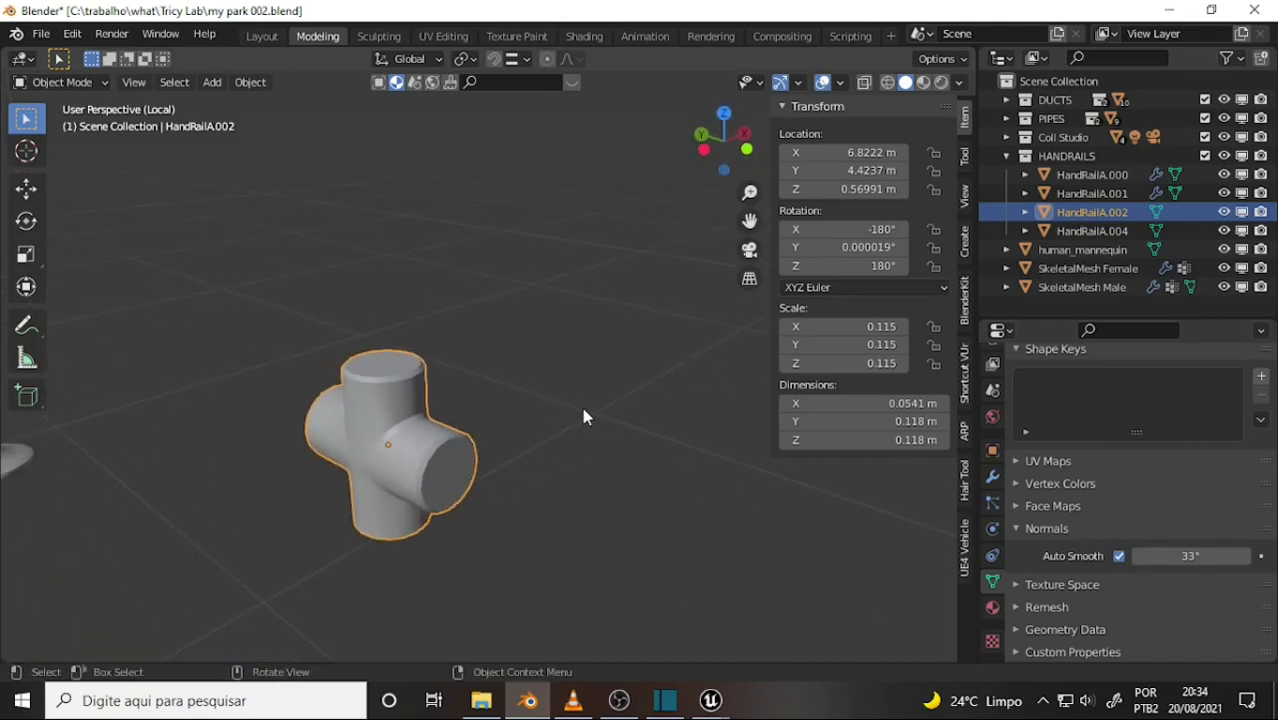
scroll(584, 416, "up", 2)
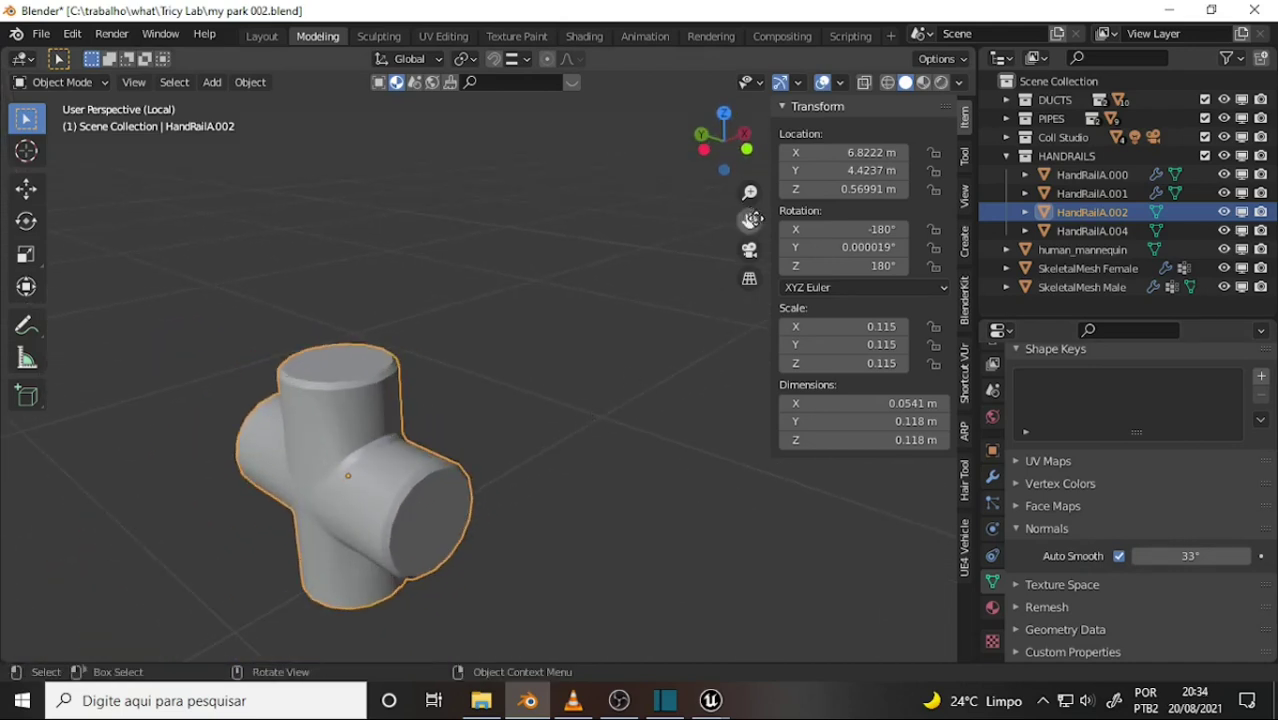
mouse_move(749, 220)
left_mouse_down()
mouse_move(3, 560)
mouse_move(355, 208)
left_mouse_up()
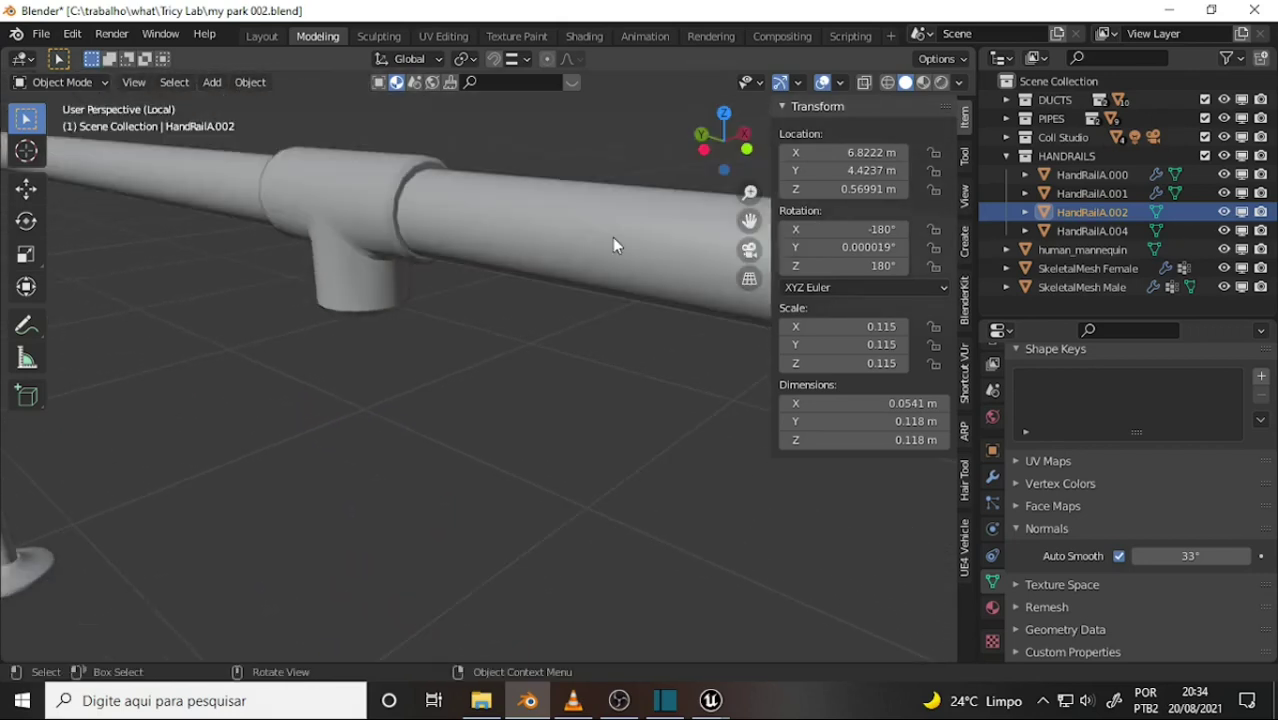
Step: Select HandRailA.004 and set its Auto Smooth angle to 33°
left_click(282, 218)
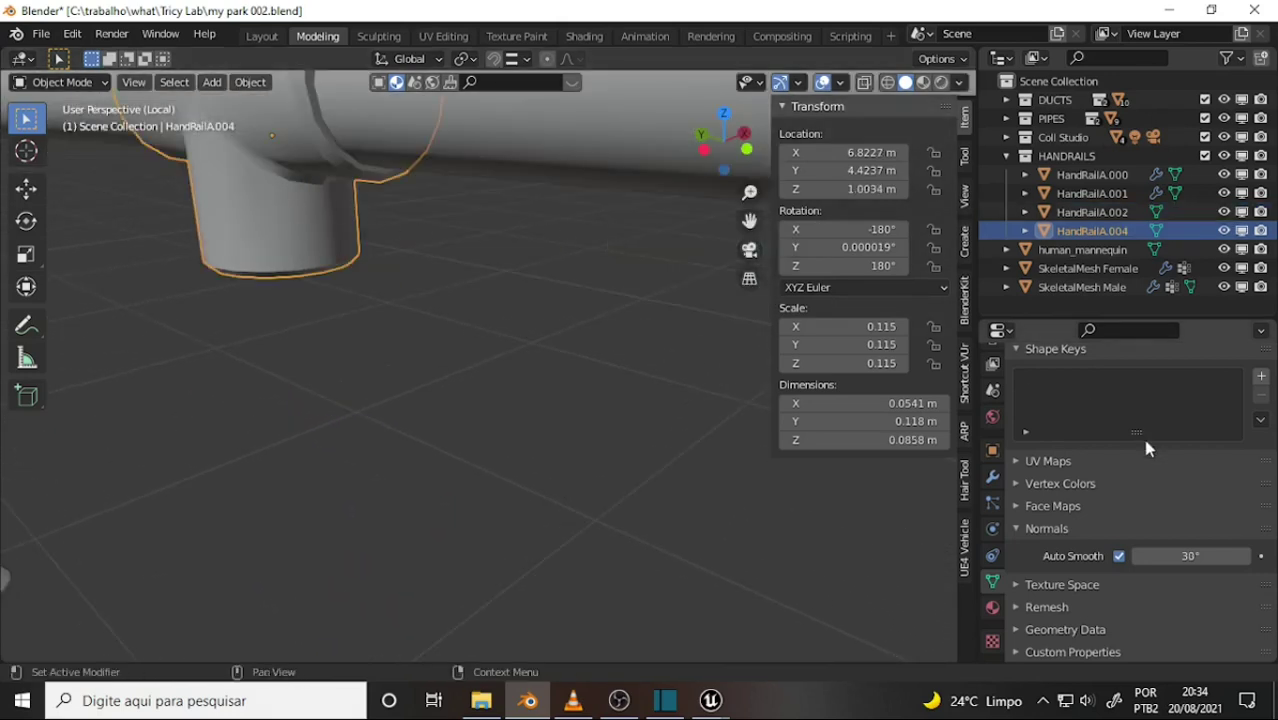
left_click(1188, 556)
type("33")
key("Return")
scroll(440, 282, "down", 4)
Step: Zoom, pan and orbit out to view the whole handrail
mouse_move(445, 280)
middle_mouse_down()
mouse_move(537, 188)
mouse_move(526, 300)
middle_mouse_up()
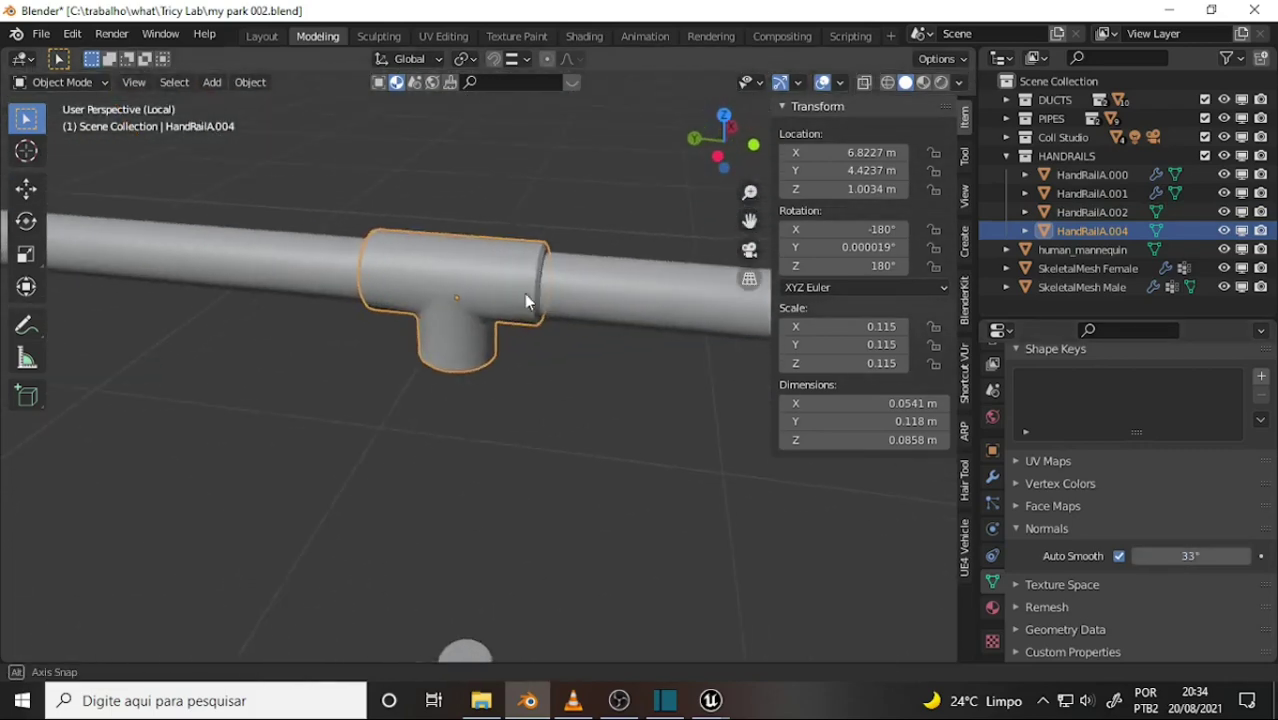
scroll(540, 292, "down", 5)
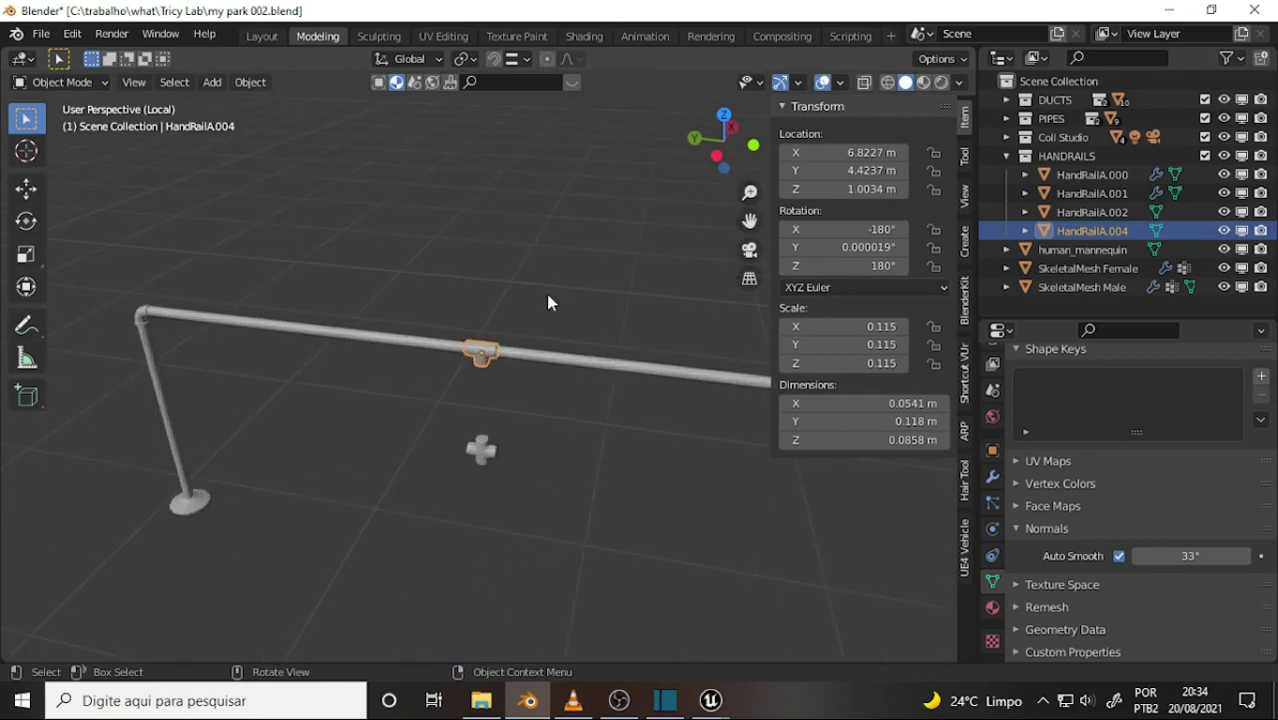
scroll(546, 294, "up", 2)
scroll(546, 294, "down", 2)
left_click_drag(749, 220, 670, 220)
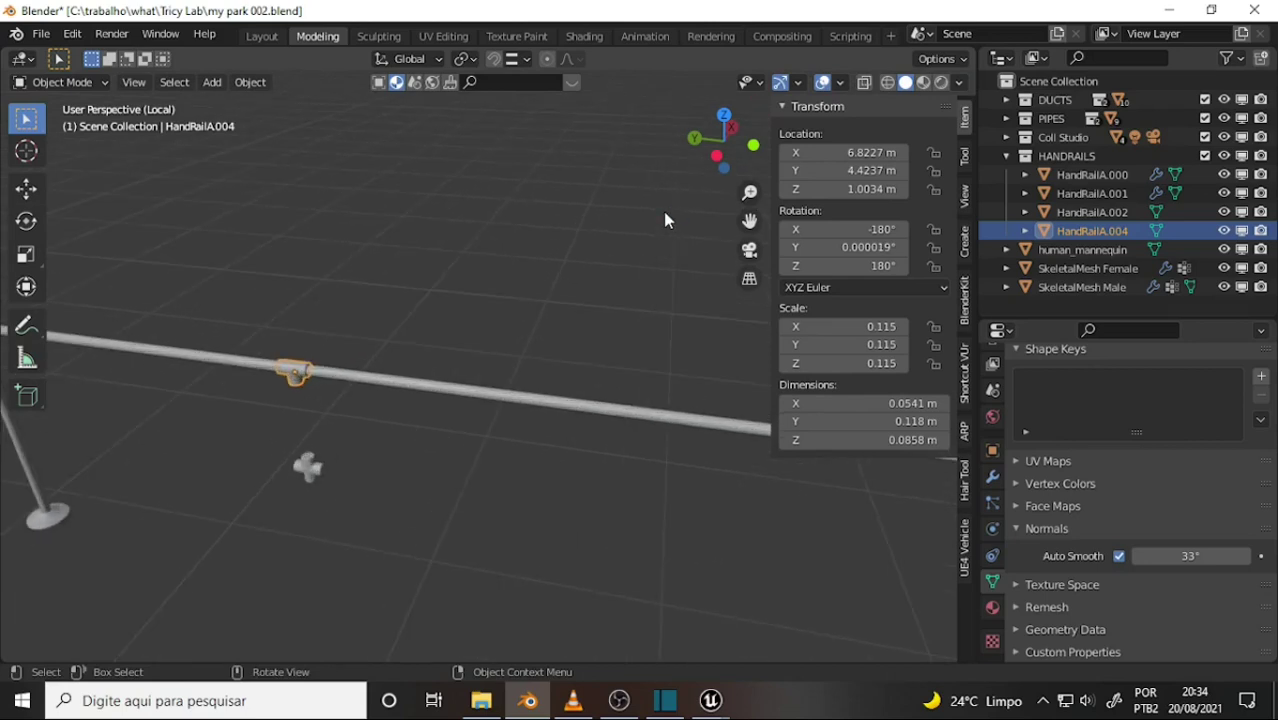
middle_click_drag(665, 219, 570, 183, "shift")
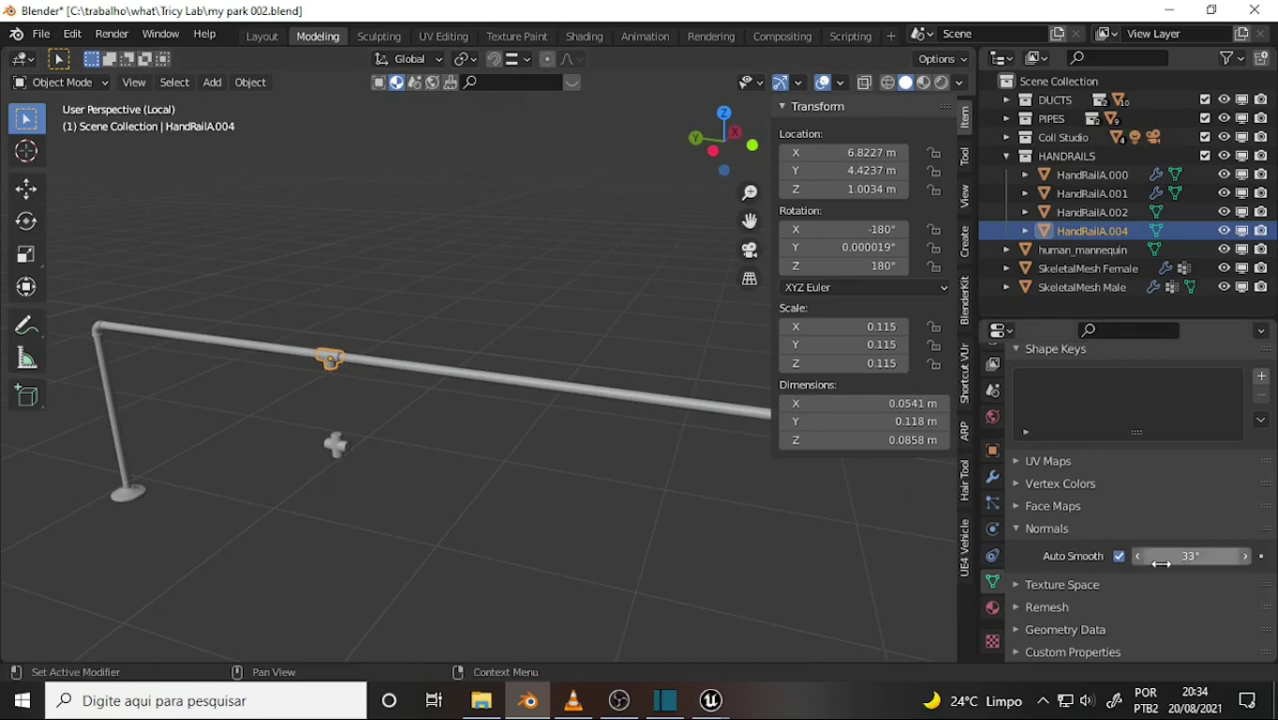
scroll(586, 276, "up", 1)
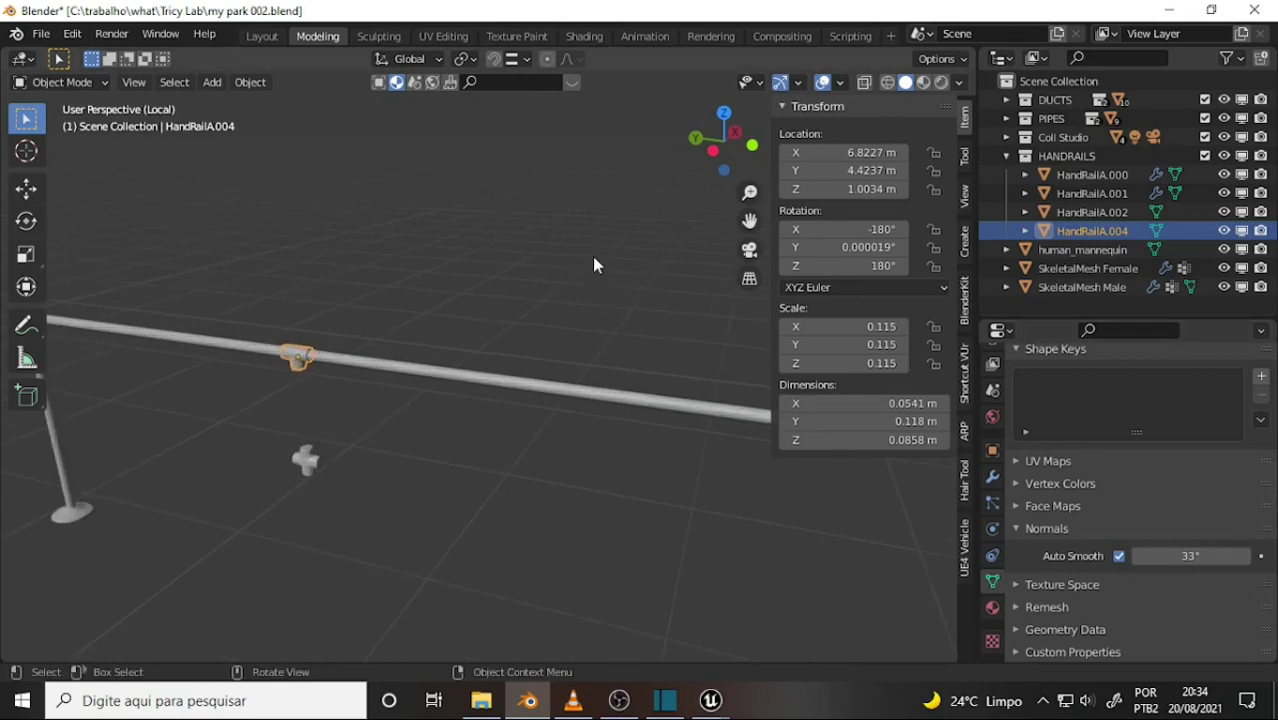
mouse_move(592, 256)
middle_mouse_down()
mouse_move(500, 229)
mouse_move(607, 220)
middle_mouse_up()
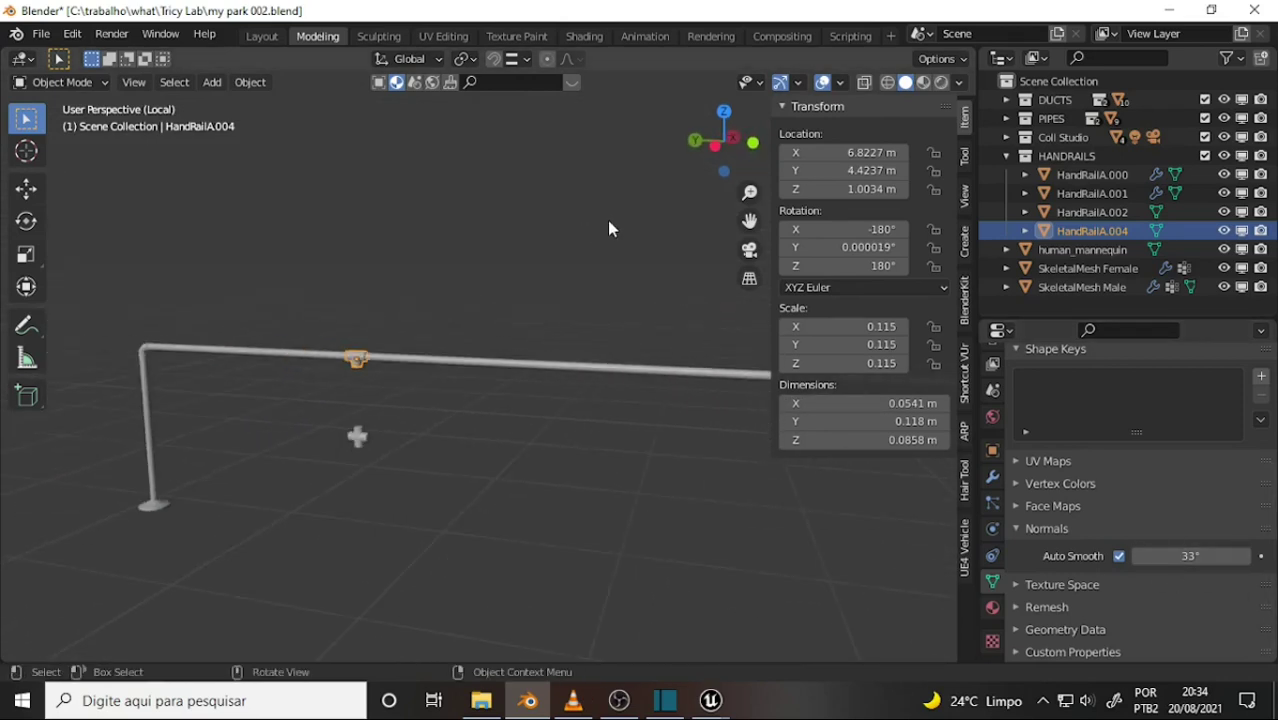
mouse_move(760, 211)
middle_mouse_down()
mouse_move(491, 201)
mouse_move(523, 227)
mouse_move(590, 225)
mouse_move(573, 235)
middle_mouse_up()
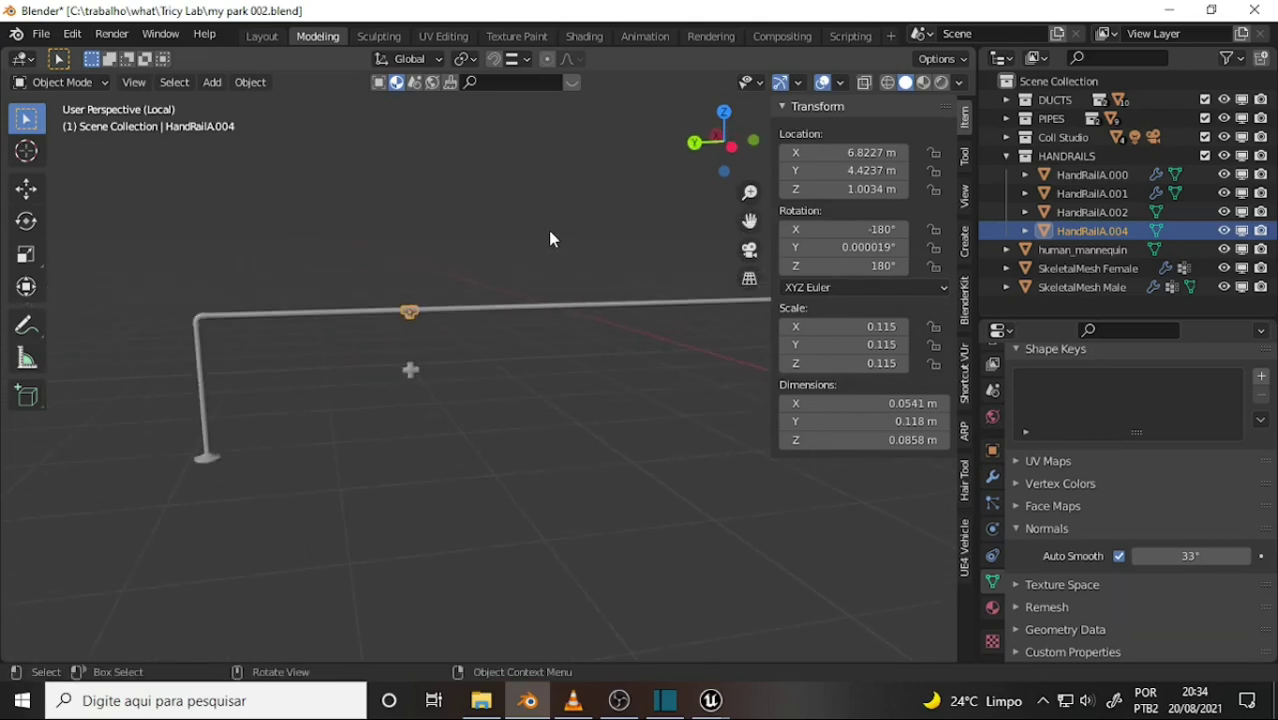
Step: Frame the T-joint and cross, then toggle HandRailA.004 into Edit Mode and back
mouse_move(749, 219)
left_mouse_down()
mouse_move(615, 258)
mouse_move(608, 242)
left_mouse_up()
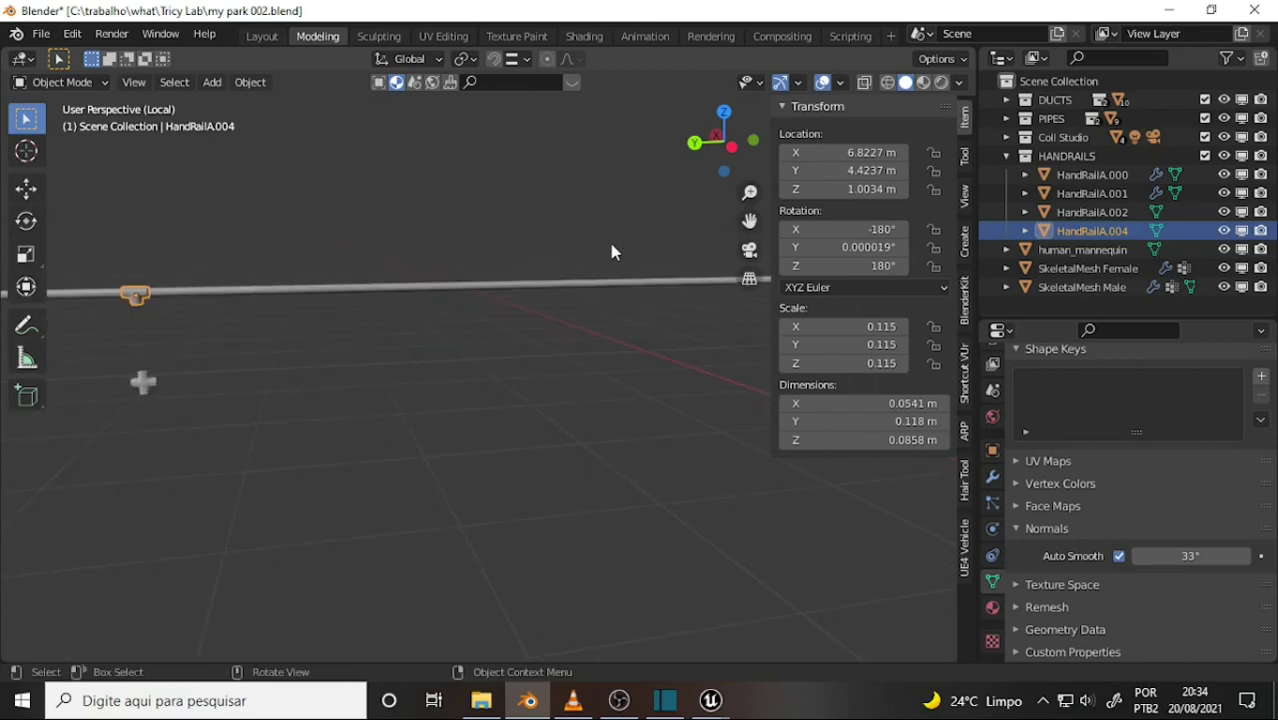
left_click_drag(748, 221, 748, 283)
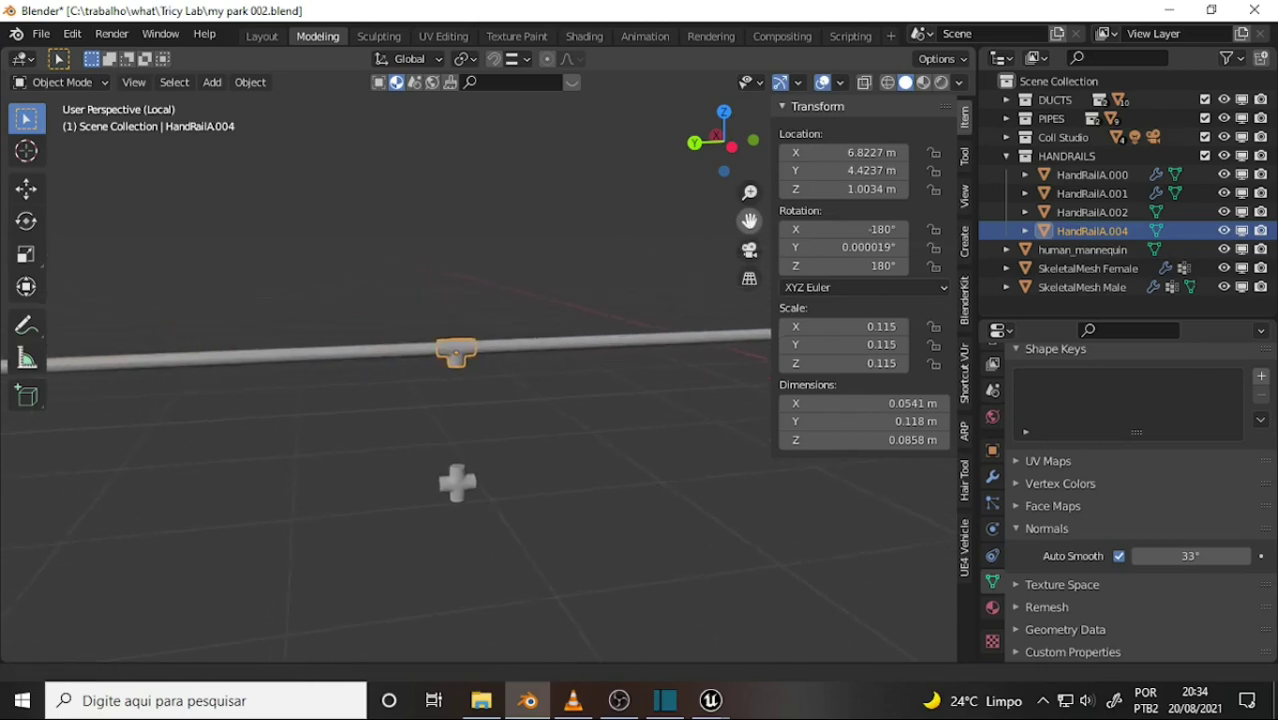
left_click(60, 82)
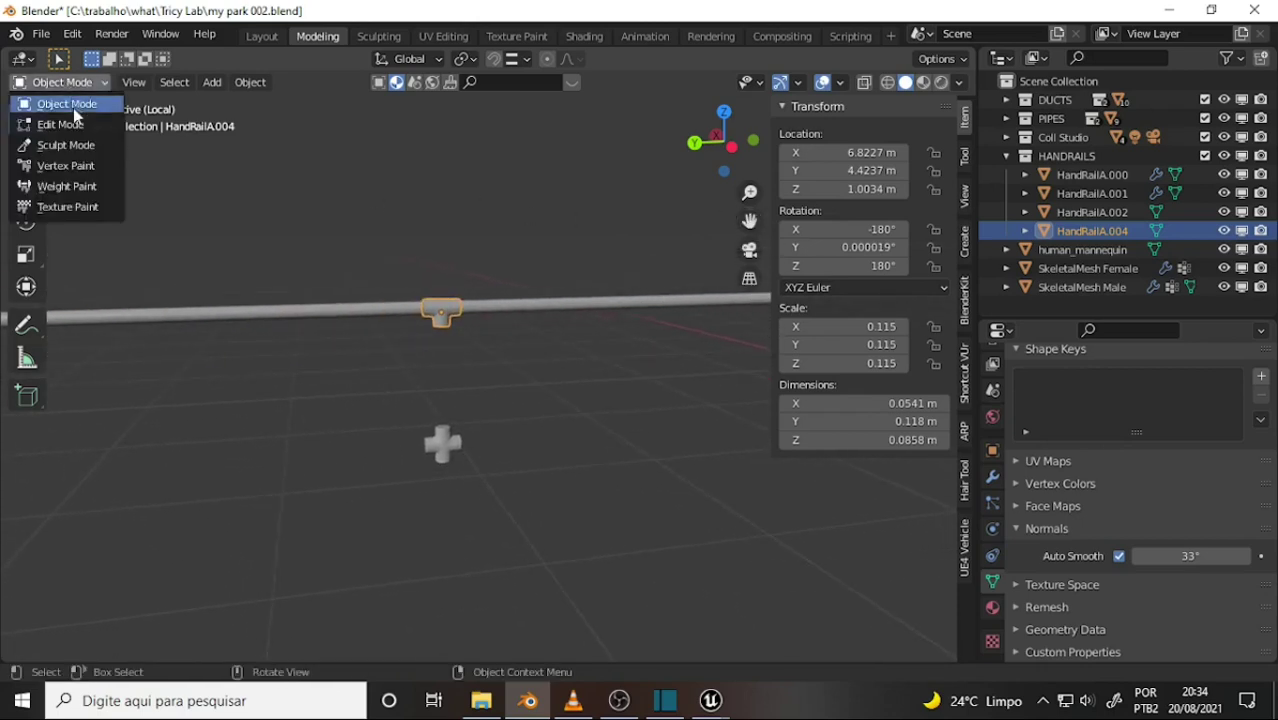
left_click(73, 126)
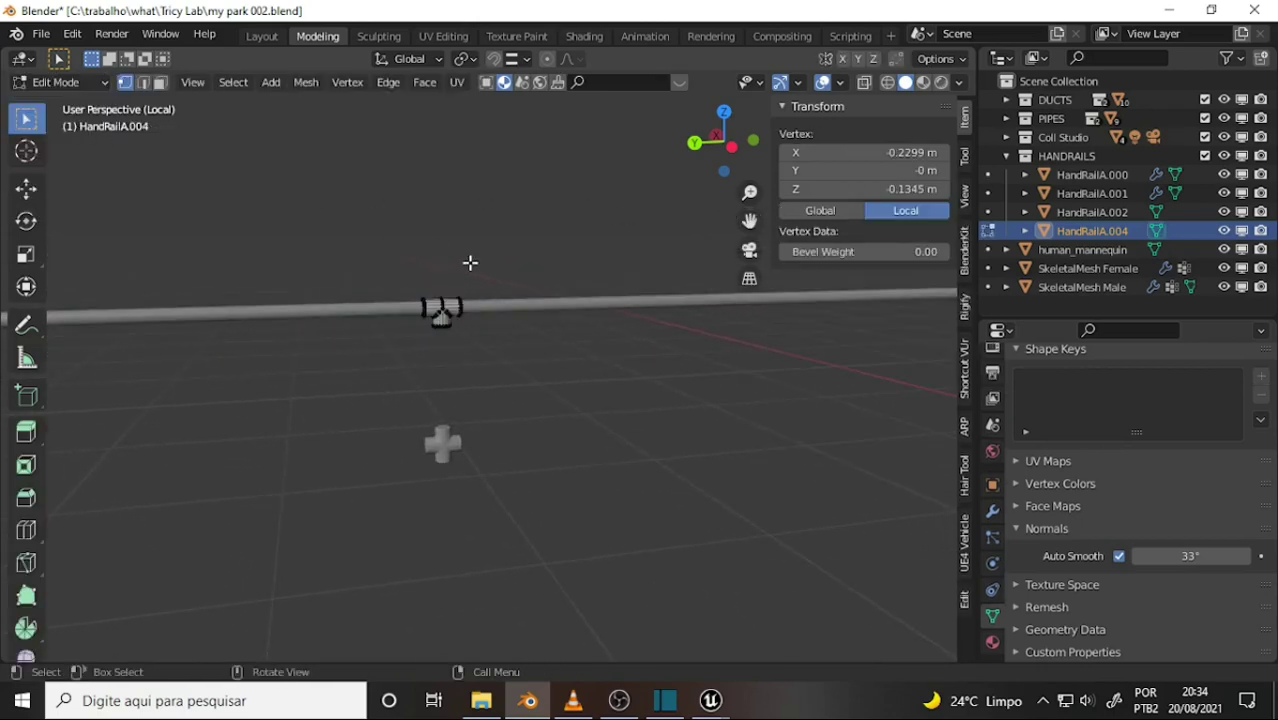
left_click(85, 86)
left_click(92, 106)
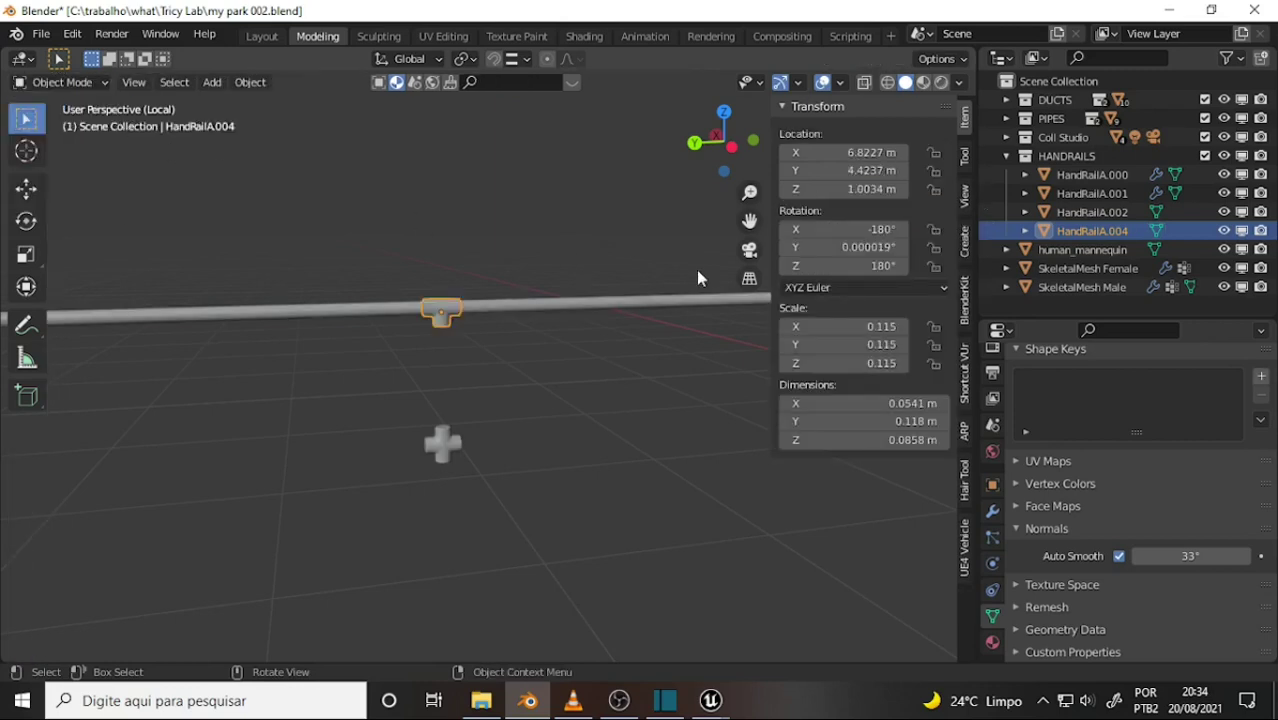
Step: Enable Wireframe in Viewport Overlays and orbit to view the handrail's edges
left_click(841, 83)
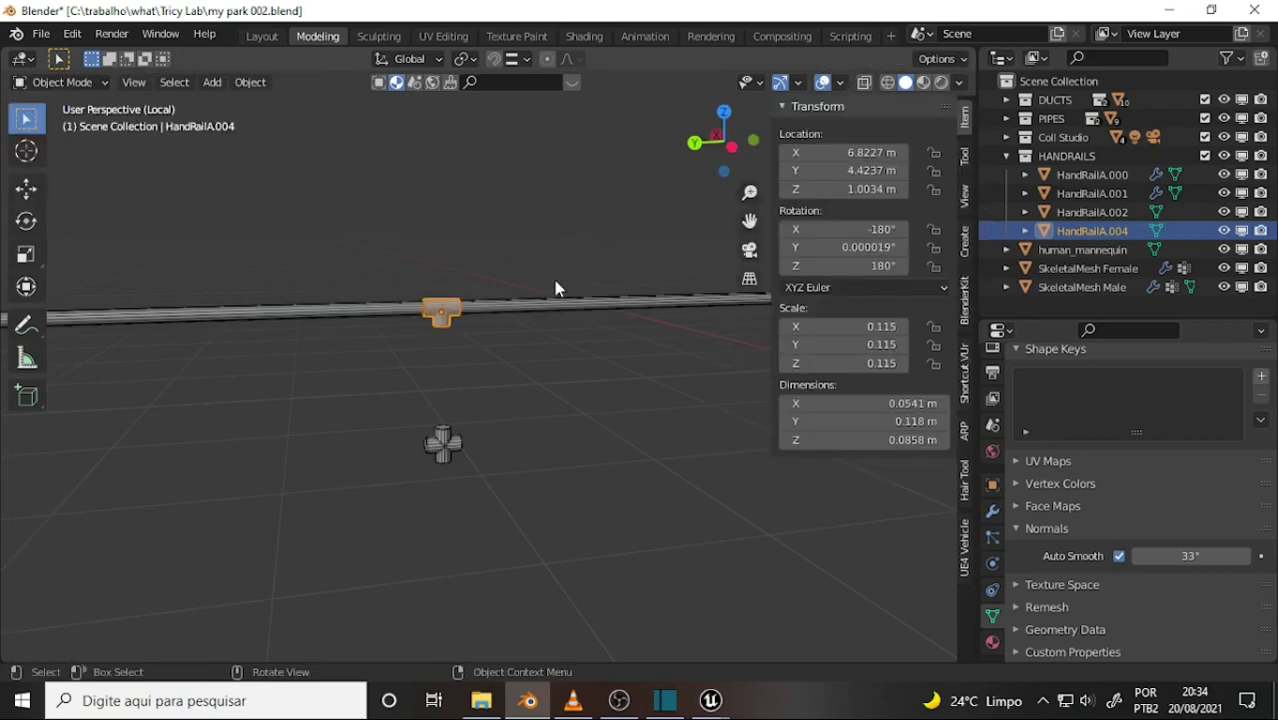
scroll(554, 280, "up", 4)
scroll(550, 277, "up", 2)
scroll(551, 282, "down", 2)
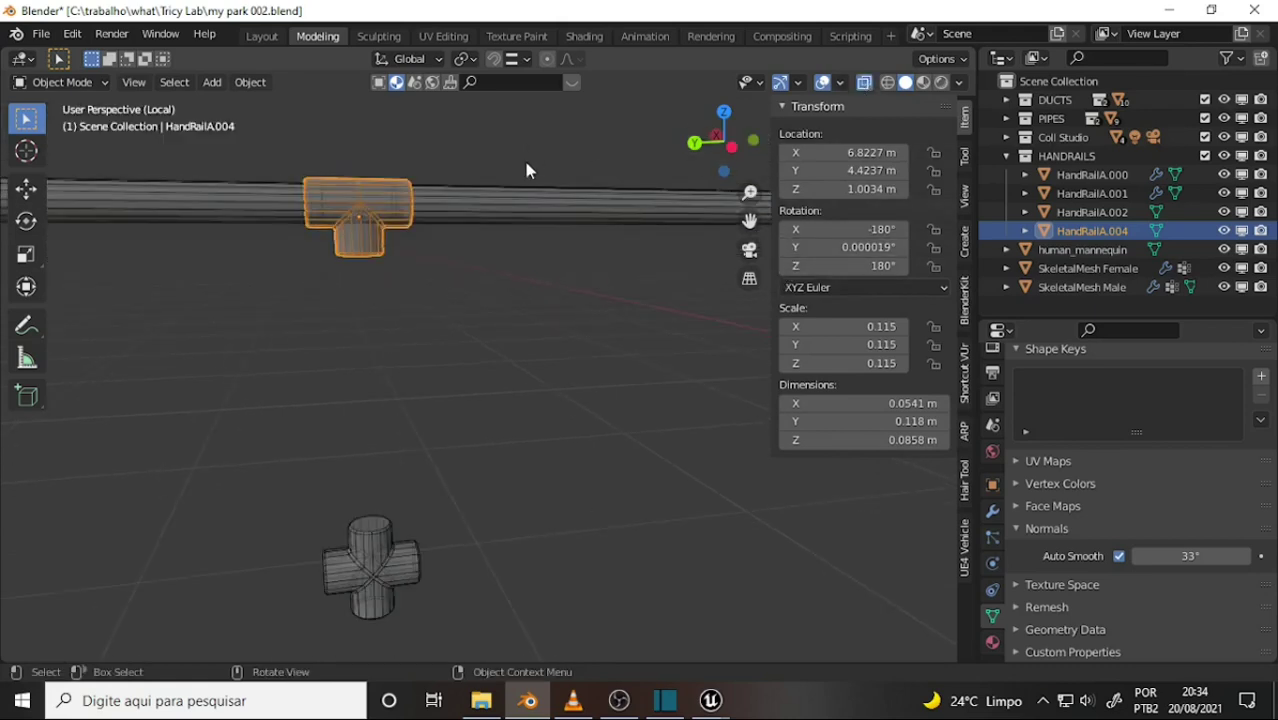
mouse_move(523, 157)
middle_mouse_down()
mouse_move(500, 207)
mouse_move(492, 184)
mouse_move(502, 278)
middle_mouse_up()
scroll(500, 277, "down", 3)
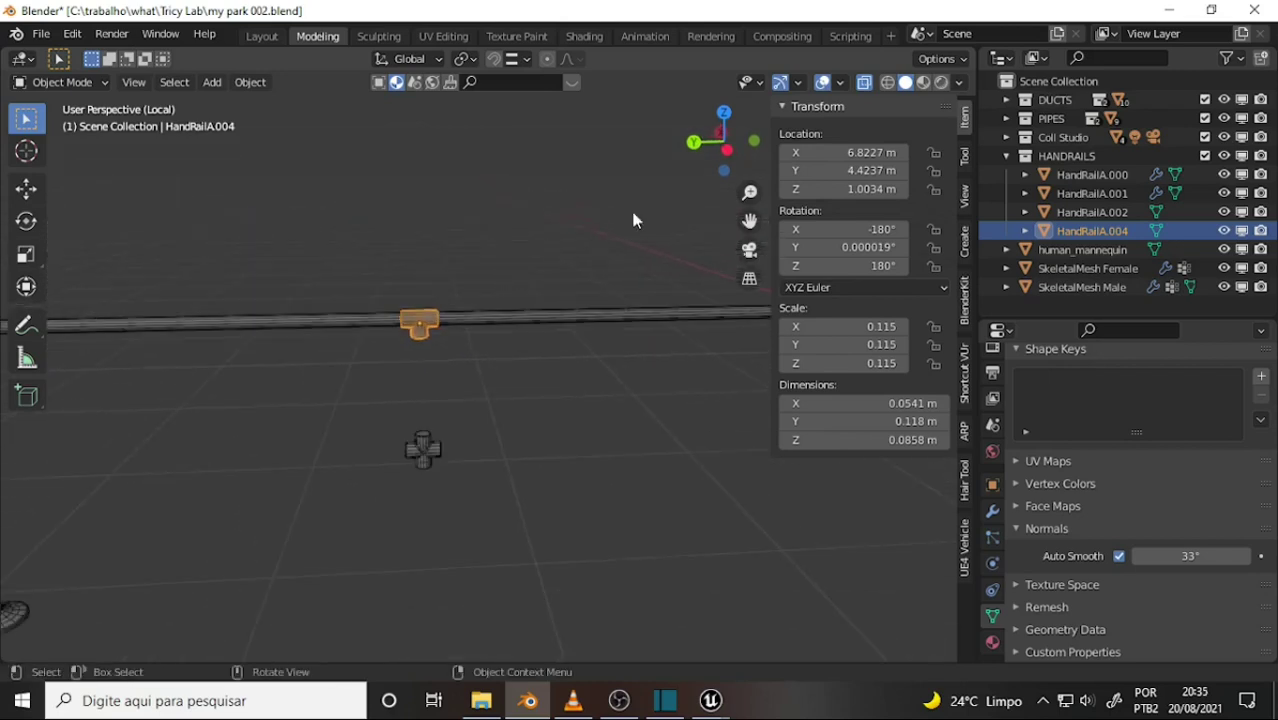
mouse_move(751, 222)
left_mouse_down()
mouse_move(477, 222)
mouse_move(391, 323)
left_mouse_up()
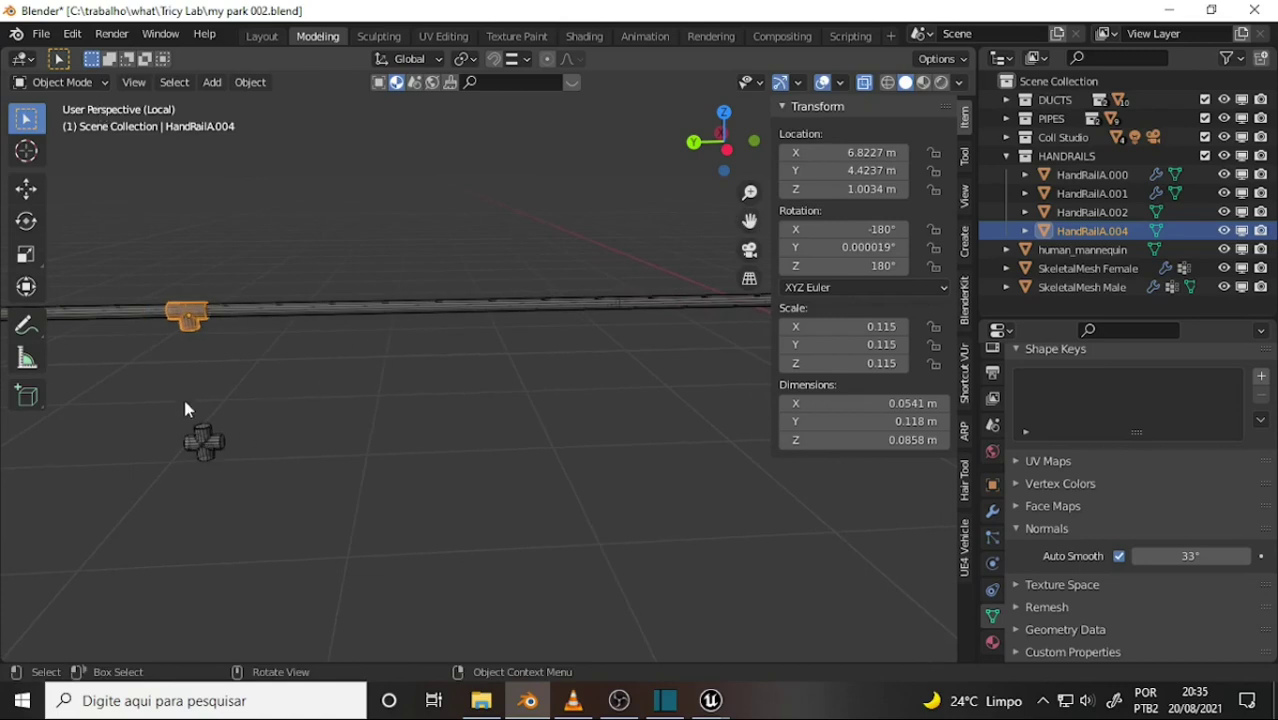
Step: Duplicate the T-joint and cross joint together, placing the copies about 1.39 m along Y
left_click(204, 442, "shift")
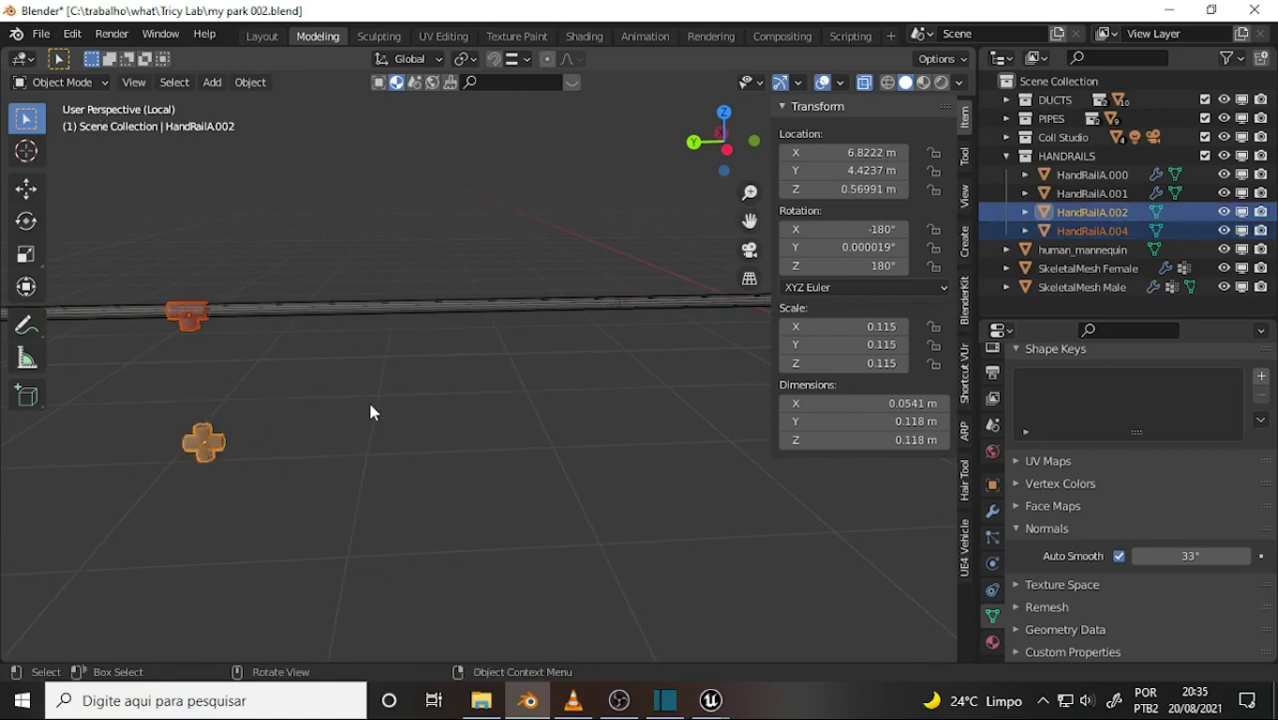
key("shift+d")
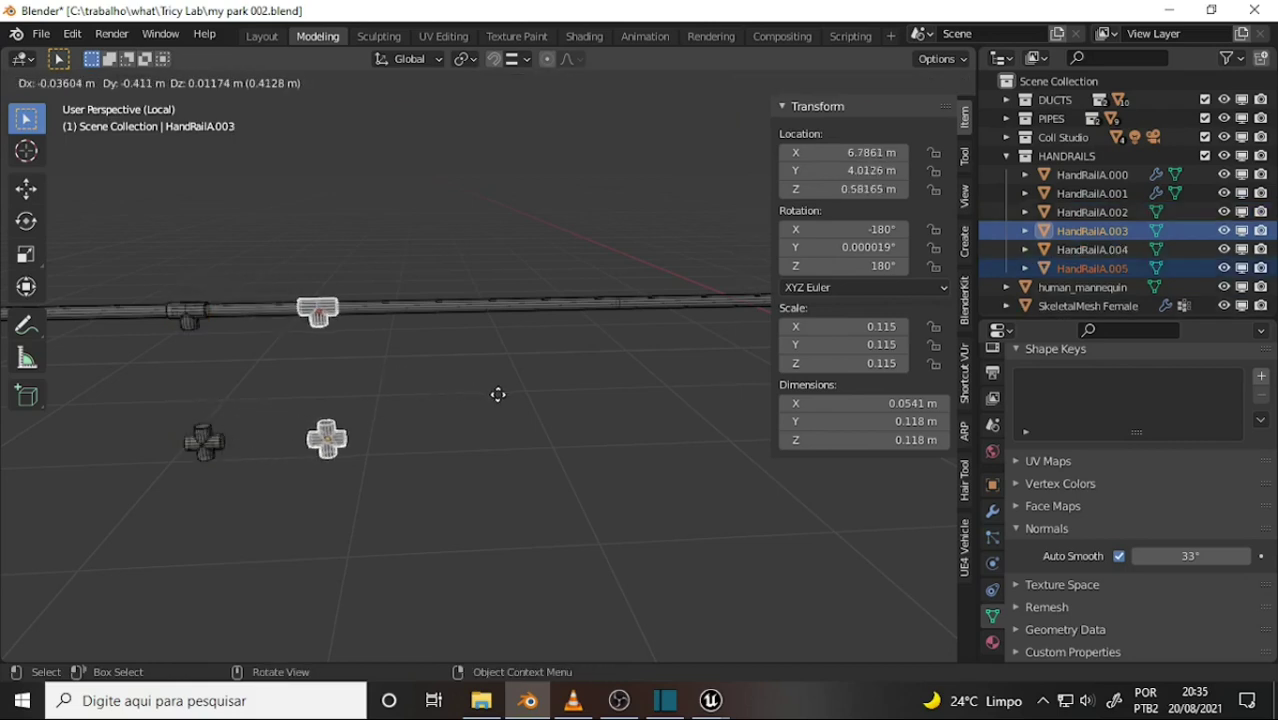
key("y")
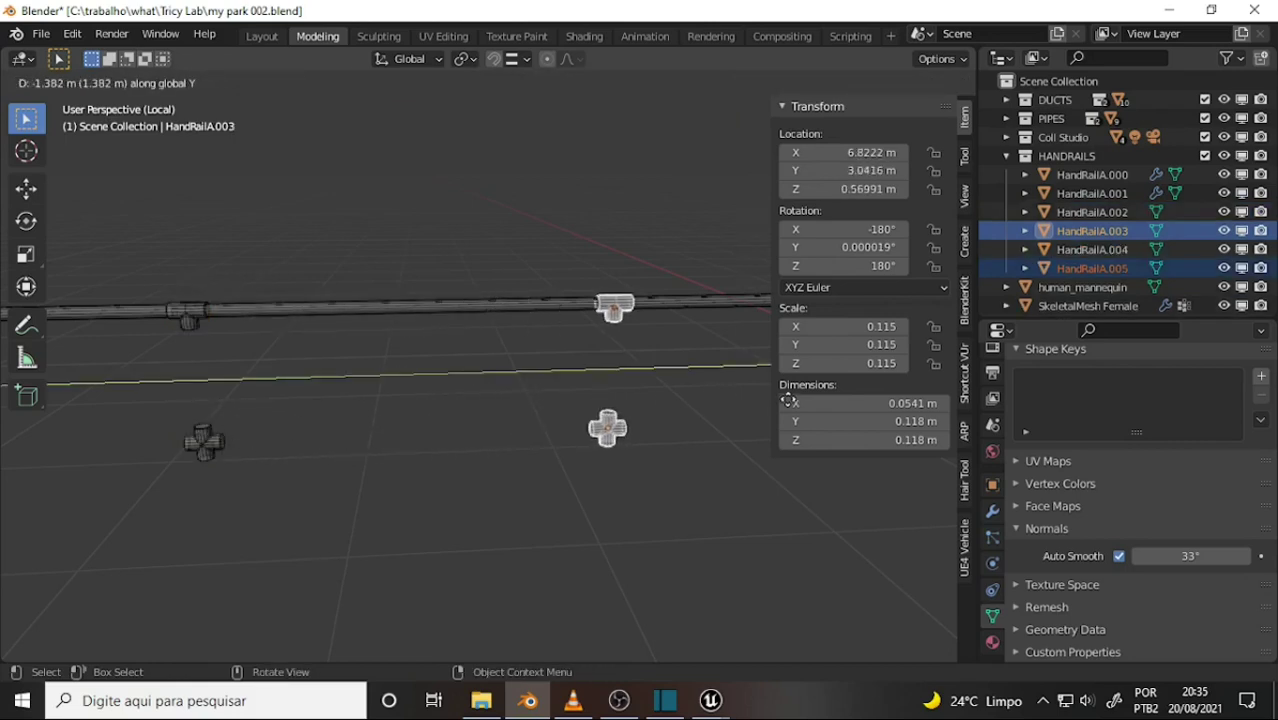
left_click(788, 402)
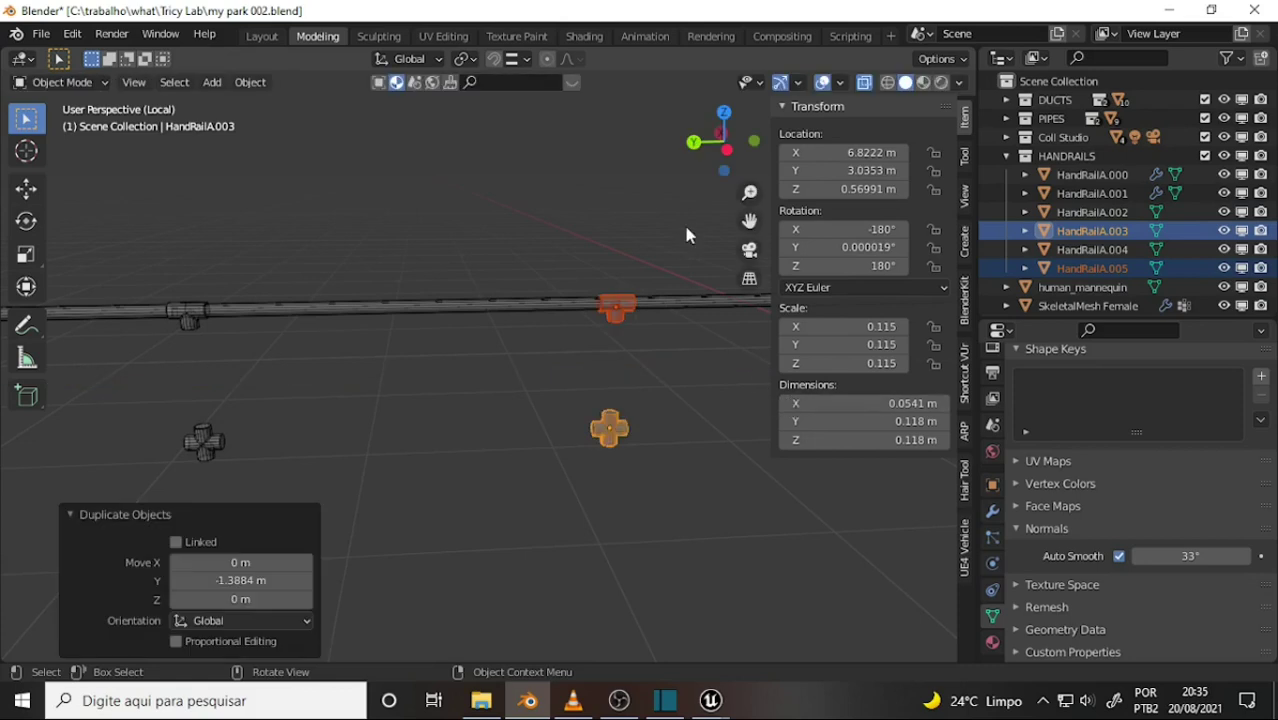
mouse_move(683, 222)
middle_mouse_down()
mouse_move(598, 204)
mouse_move(665, 240)
middle_mouse_up()
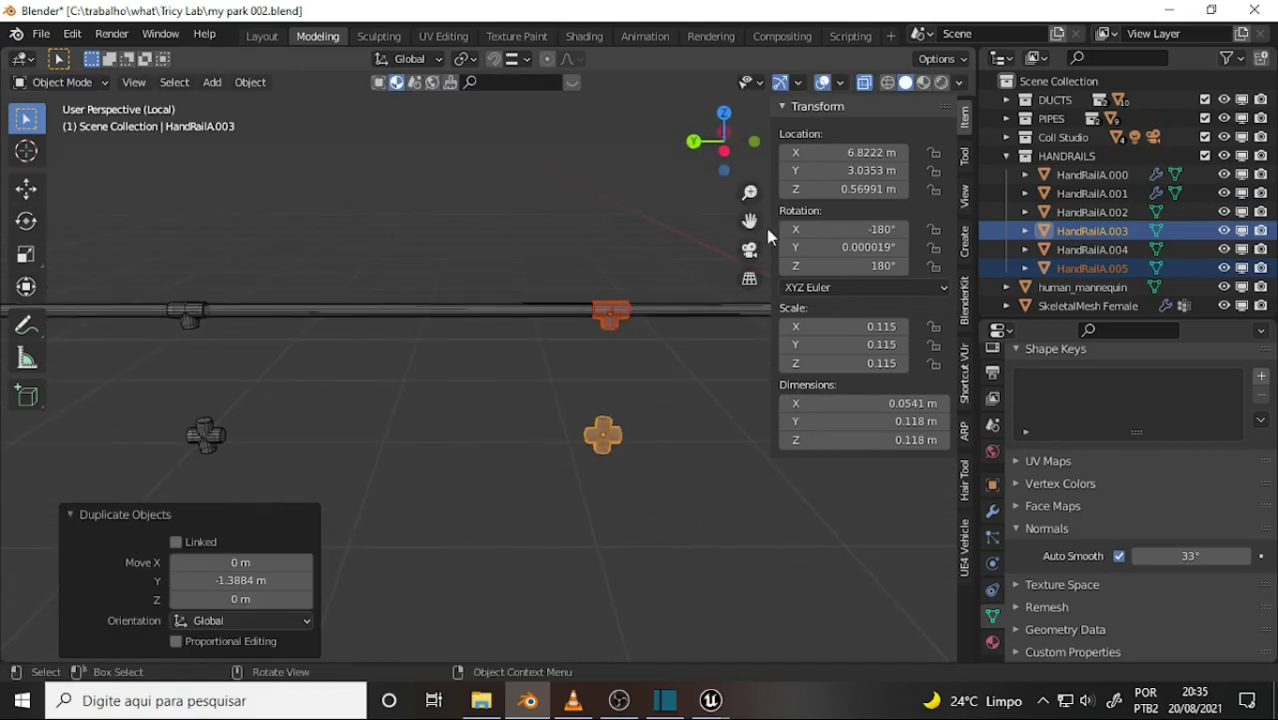
middle_click_drag(768, 236, 600, 216)
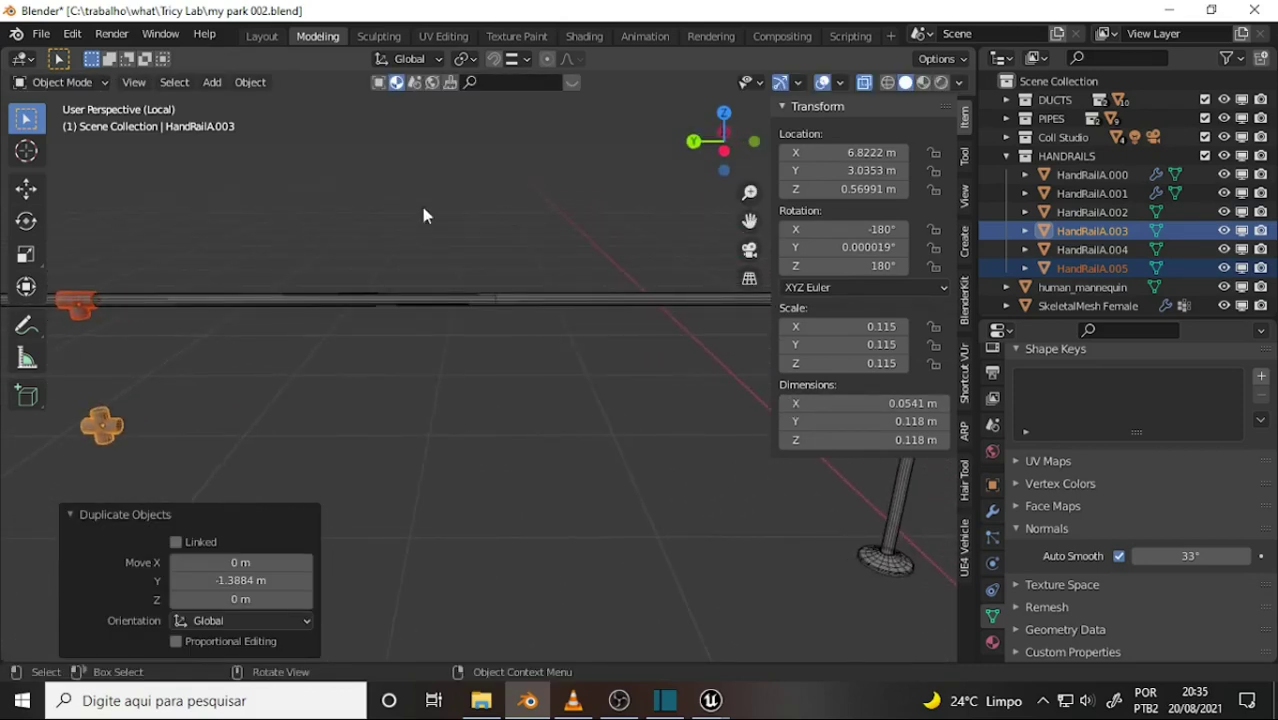
Step: Duplicate the joint pair again about -1.375 m along Y, further along the rail
key("shift+d")
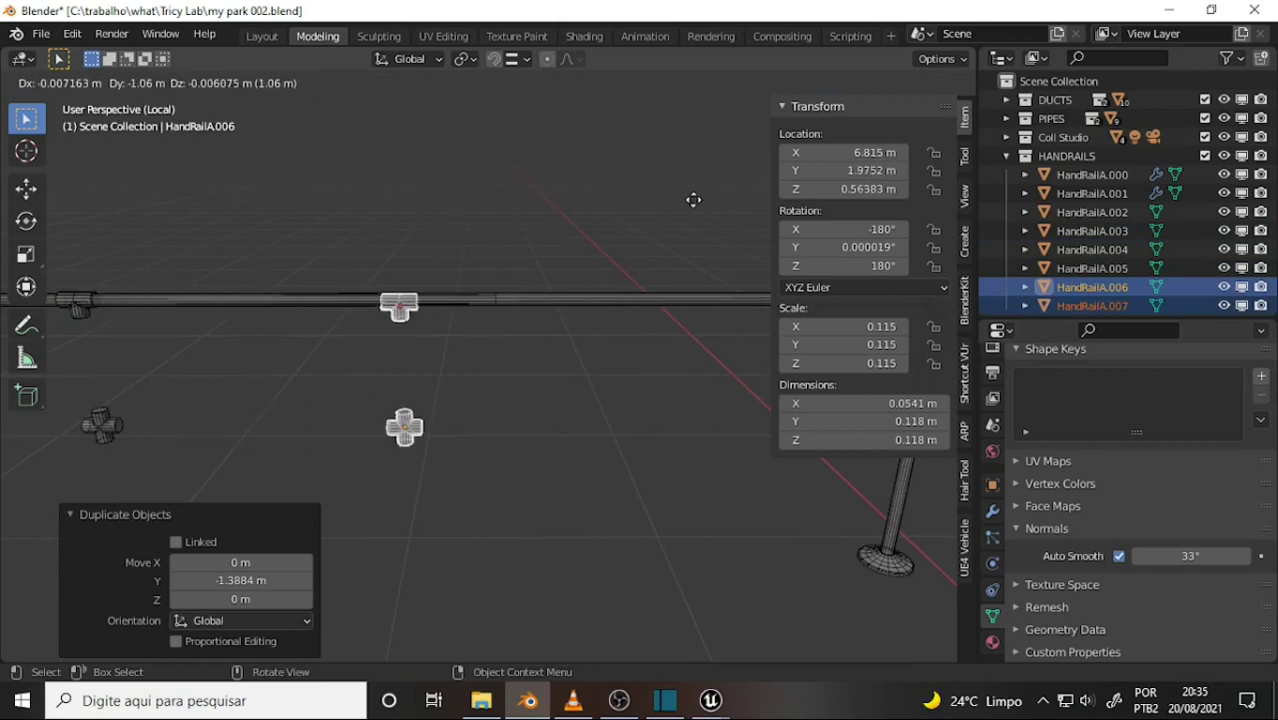
key("y")
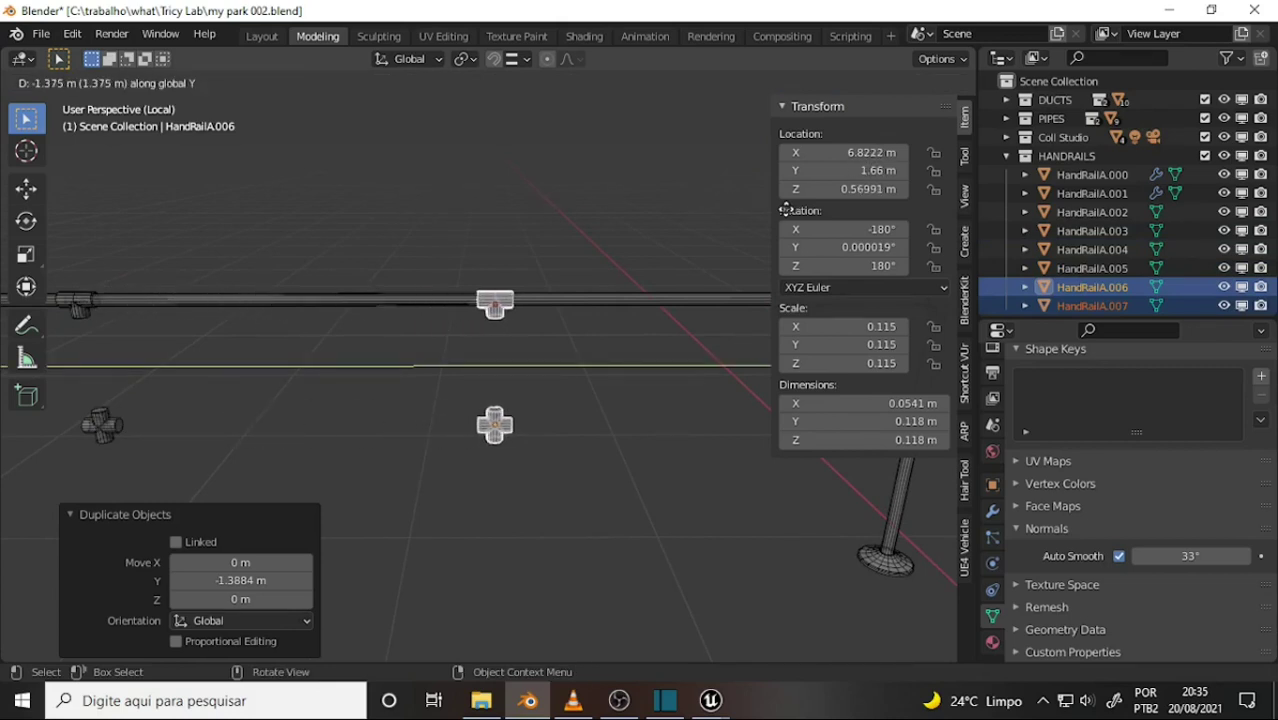
left_click(787, 208)
mouse_move(583, 176)
middle_mouse_down()
mouse_move(596, 194)
mouse_move(454, 180)
mouse_move(546, 185)
mouse_move(628, 165)
mouse_move(590, 163)
middle_mouse_up()
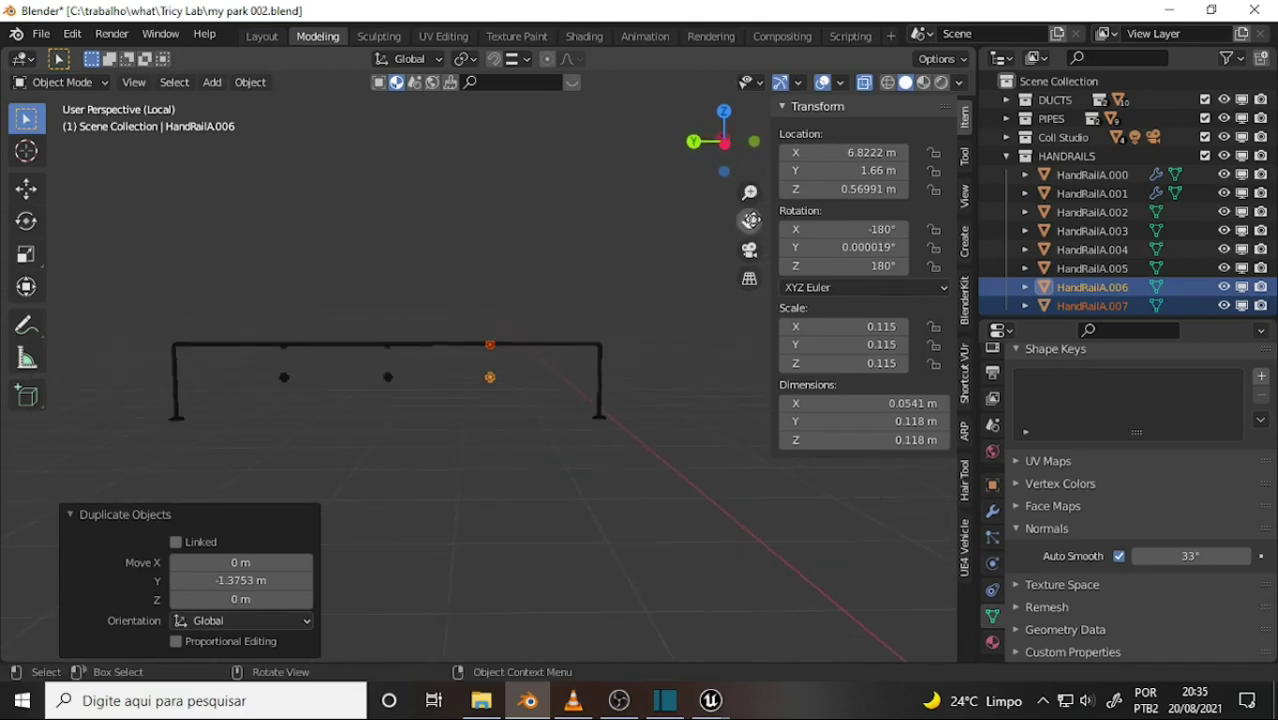
left_click_drag(749, 220, 679, 240)
scroll(563, 252, "up", 2)
scroll(563, 252, "up", 1)
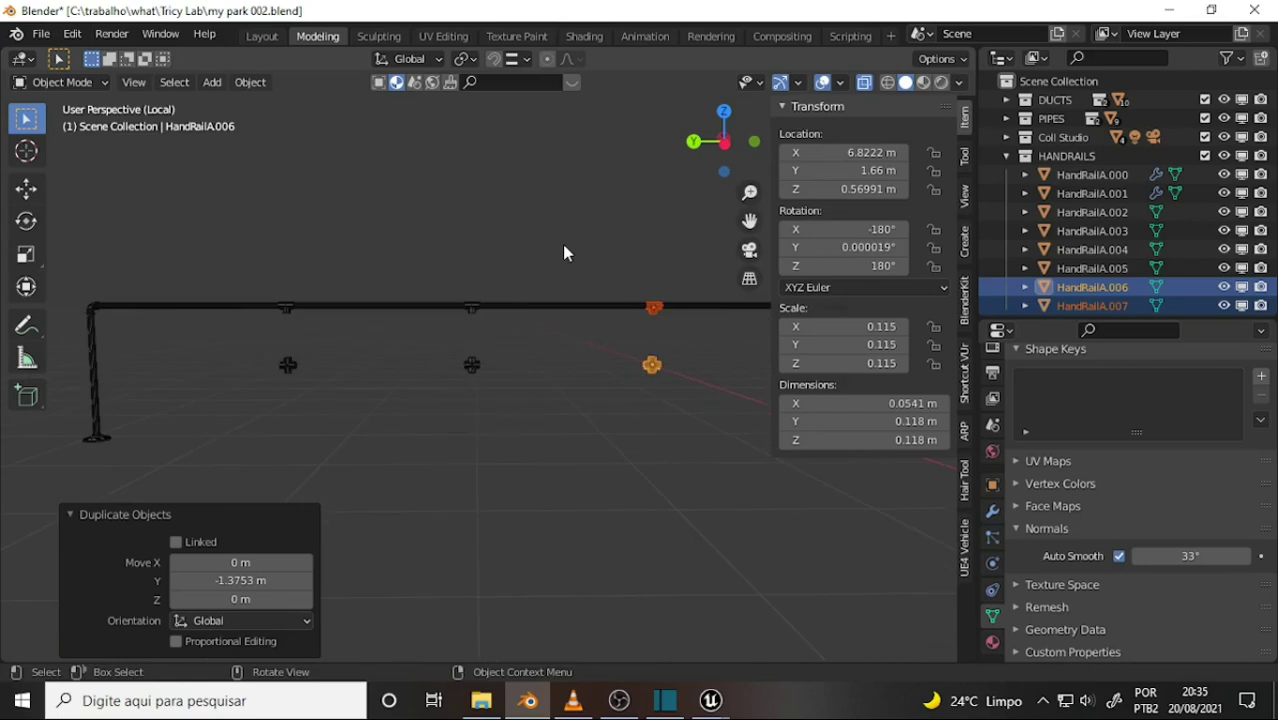
Step: Select the HandRailA.000 frame and enter Edit Mode with face selection
left_click(70, 86)
left_click(209, 303)
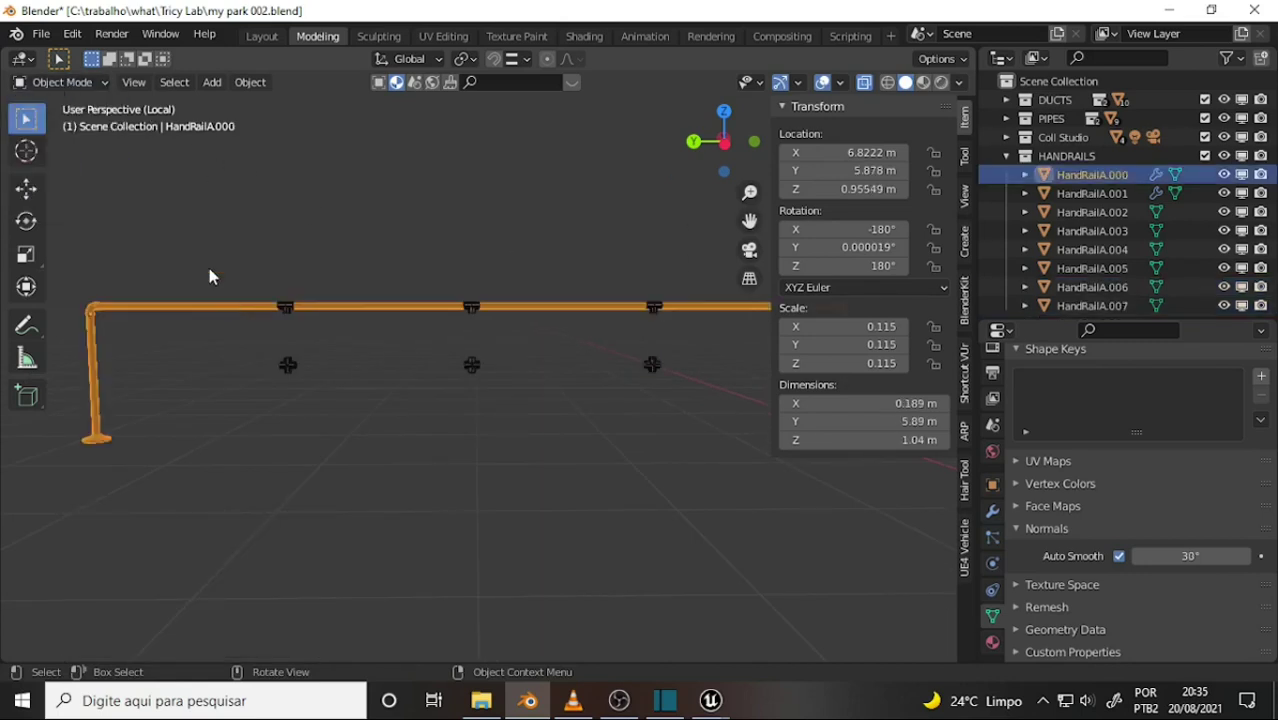
left_click(60, 82)
left_click(55, 122)
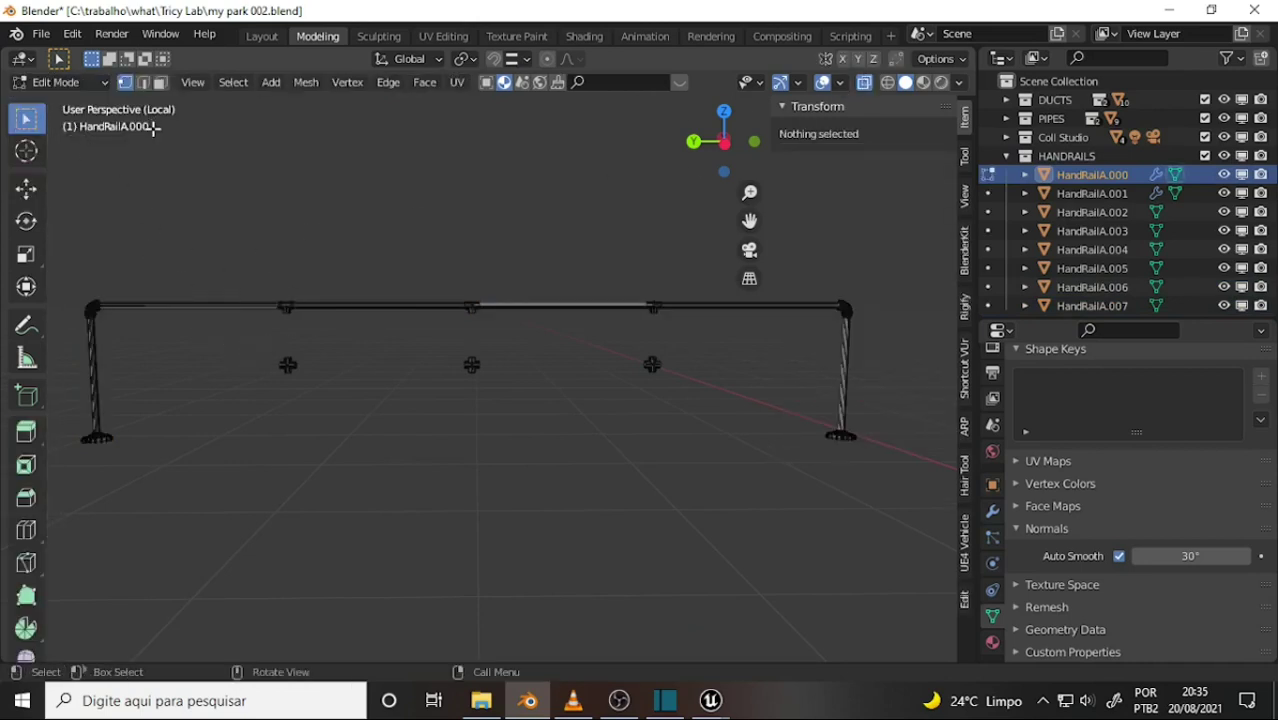
left_click(160, 84)
Step: Box-select all four top-rail segments of the handrail
left_click_drag(160, 266, 224, 348)
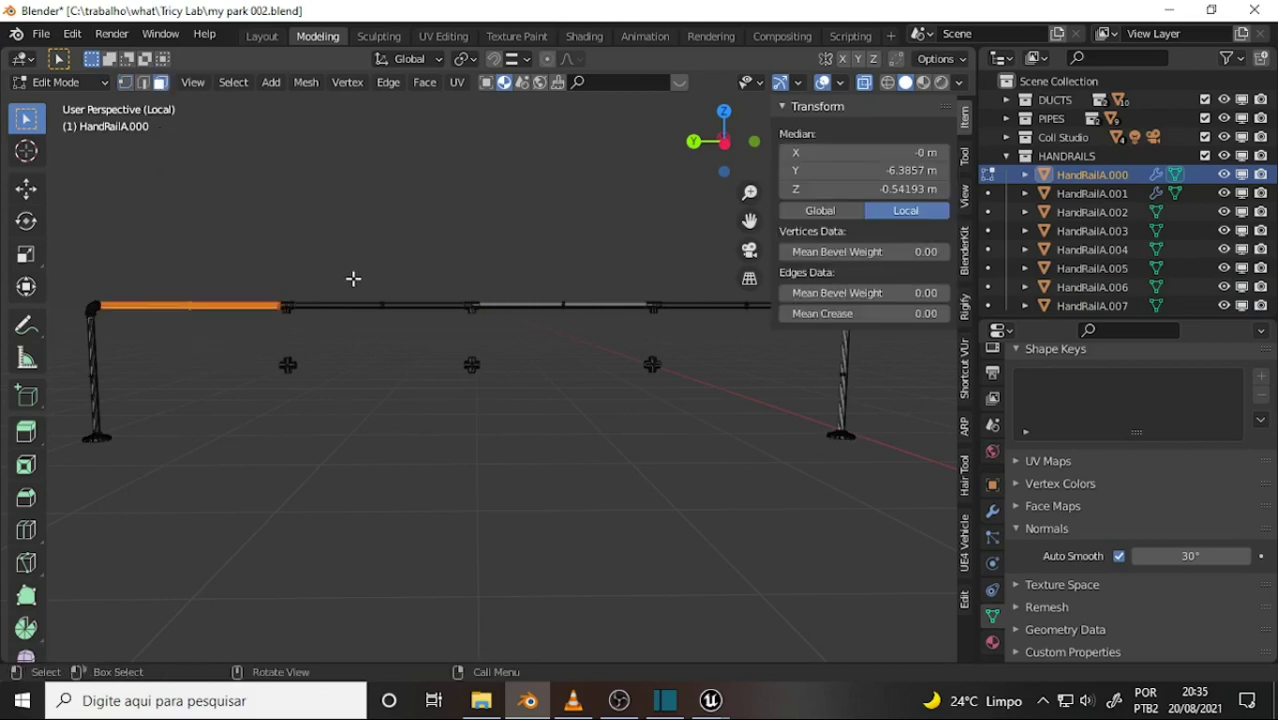
left_click_drag(356, 270, 410, 348, "shift")
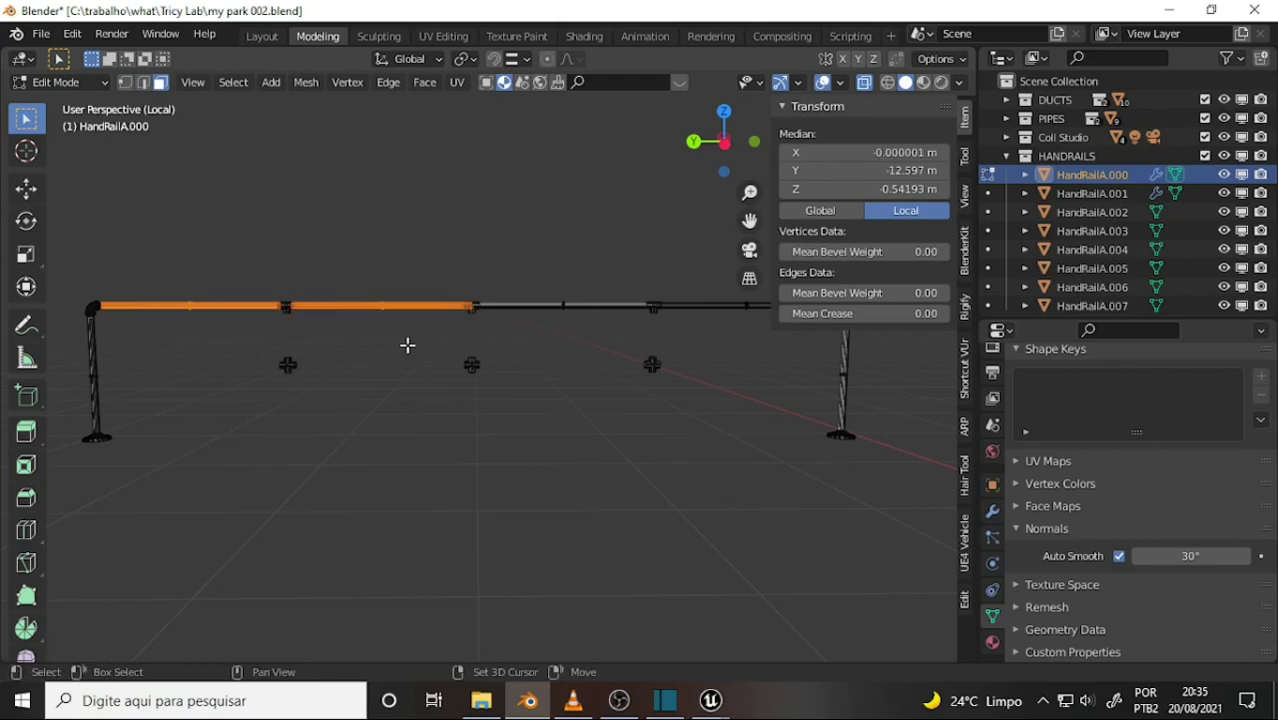
left_click_drag(525, 274, 580, 357, "shift")
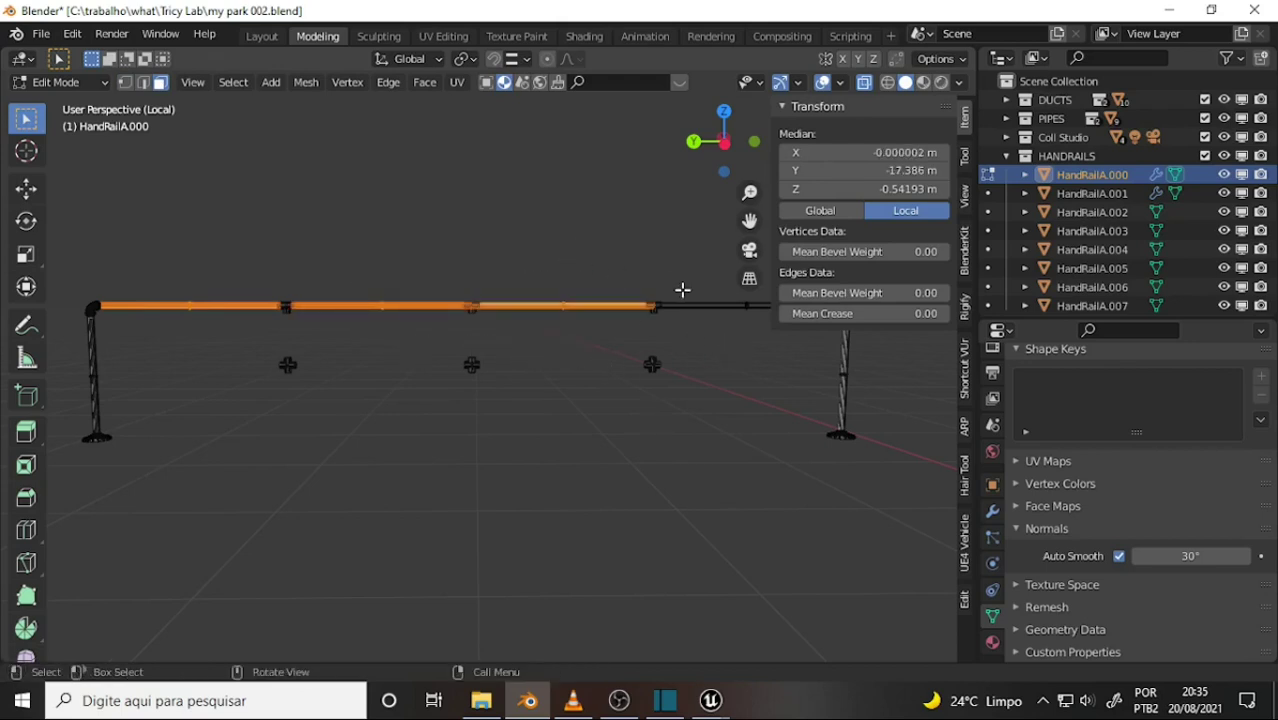
left_click_drag(674, 286, 719, 337, "shift")
left_click_drag(748, 220, 690, 249)
left_click_drag(541, 262, 626, 328, "shift")
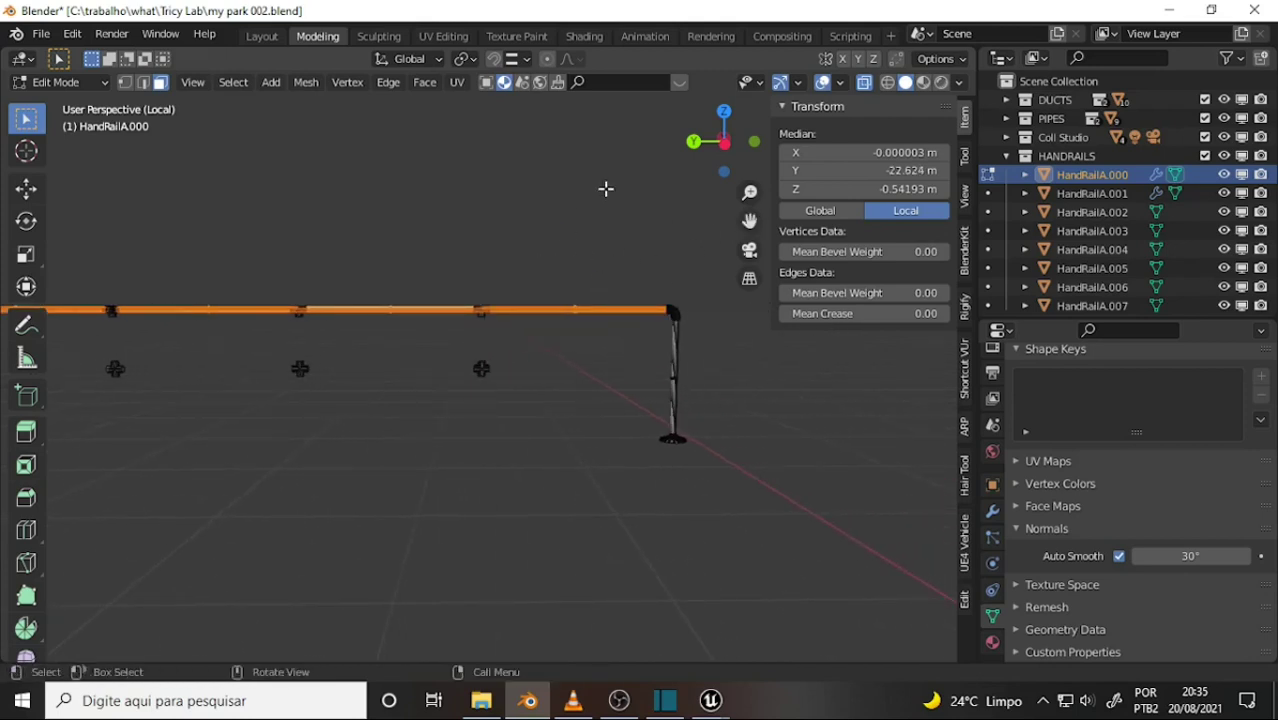
left_click_drag(748, 220, 669, 213)
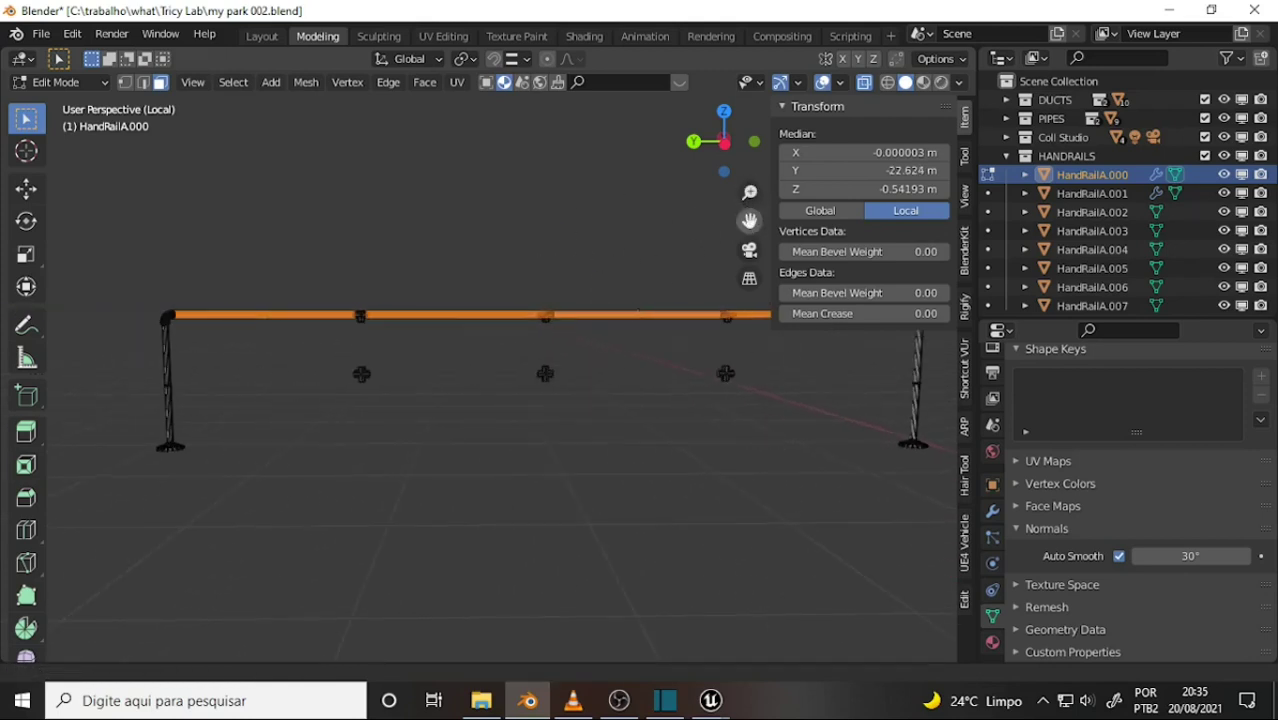
mouse_move(546, 194)
middle_mouse_down()
mouse_move(311, 225)
mouse_move(251, 214)
mouse_move(247, 193)
mouse_move(211, 183)
mouse_move(579, 223)
mouse_move(228, 211)
mouse_move(476, 188)
mouse_move(518, 236)
mouse_move(547, 228)
middle_mouse_up()
Step: Copy the selected top rail in place and start moving the copy straight down along Z
key("g")
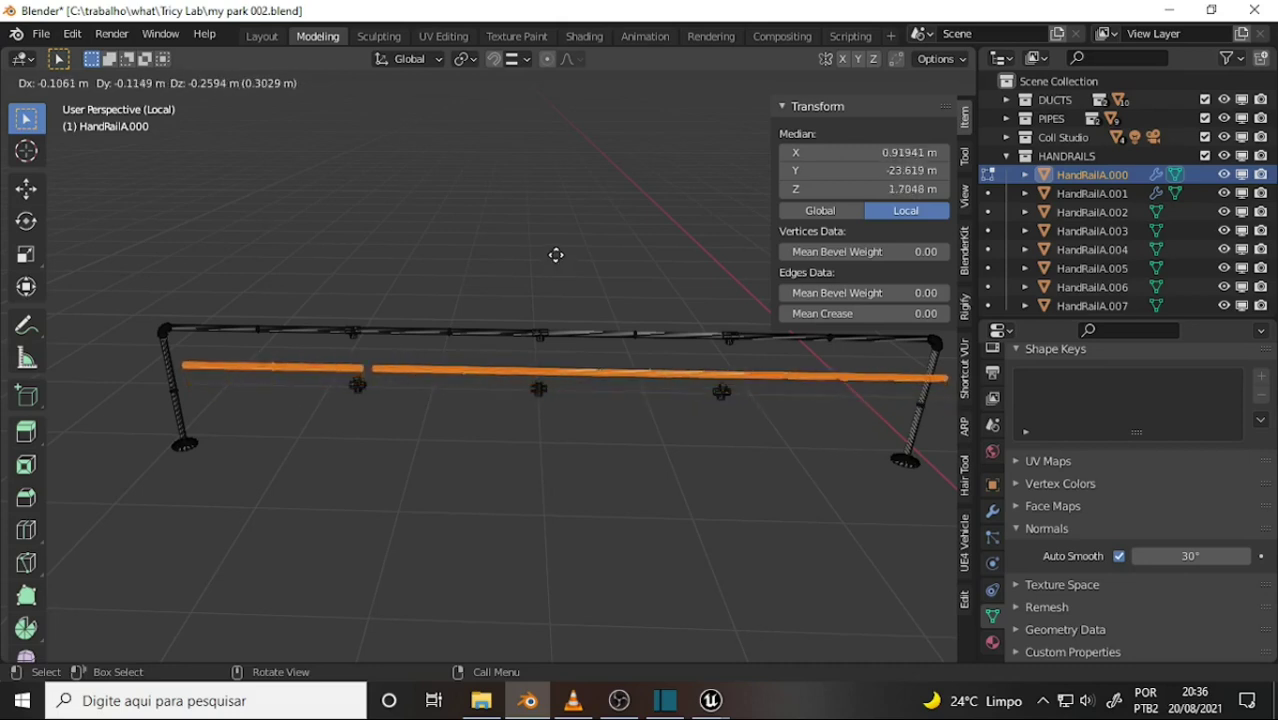
key("Escape")
scroll(527, 221, "up", 4)
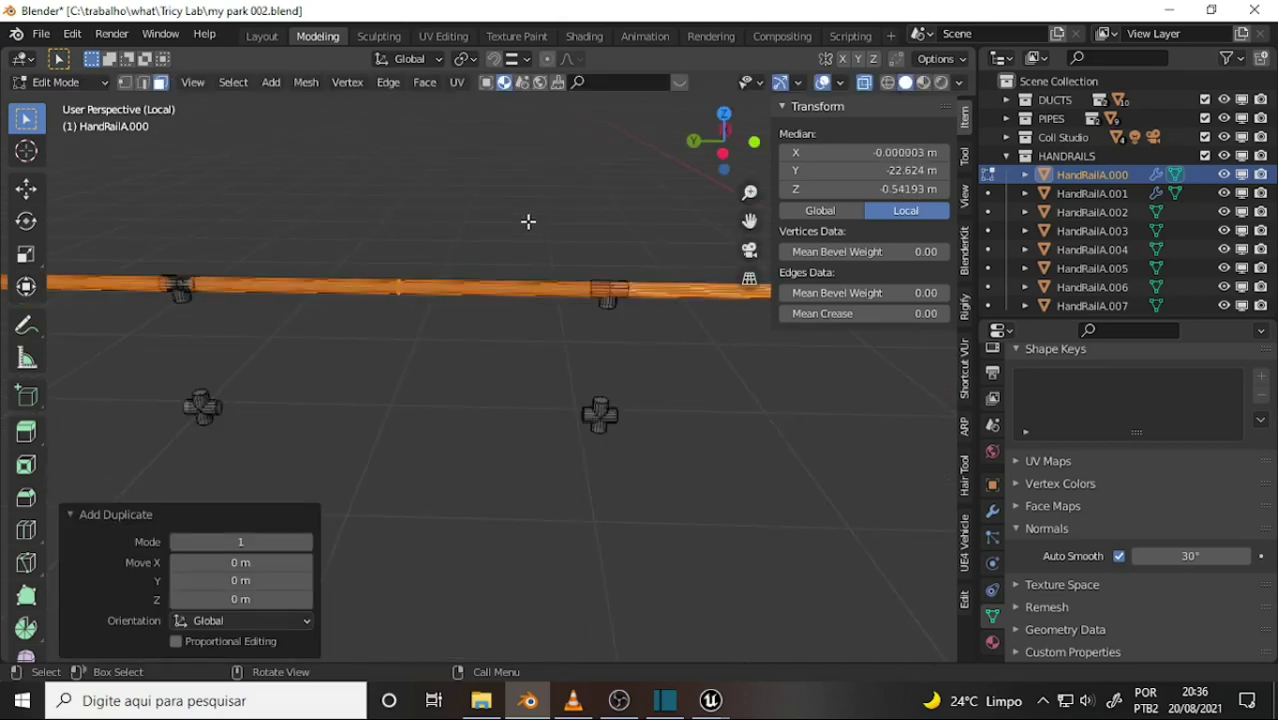
scroll(527, 221, "down", 1)
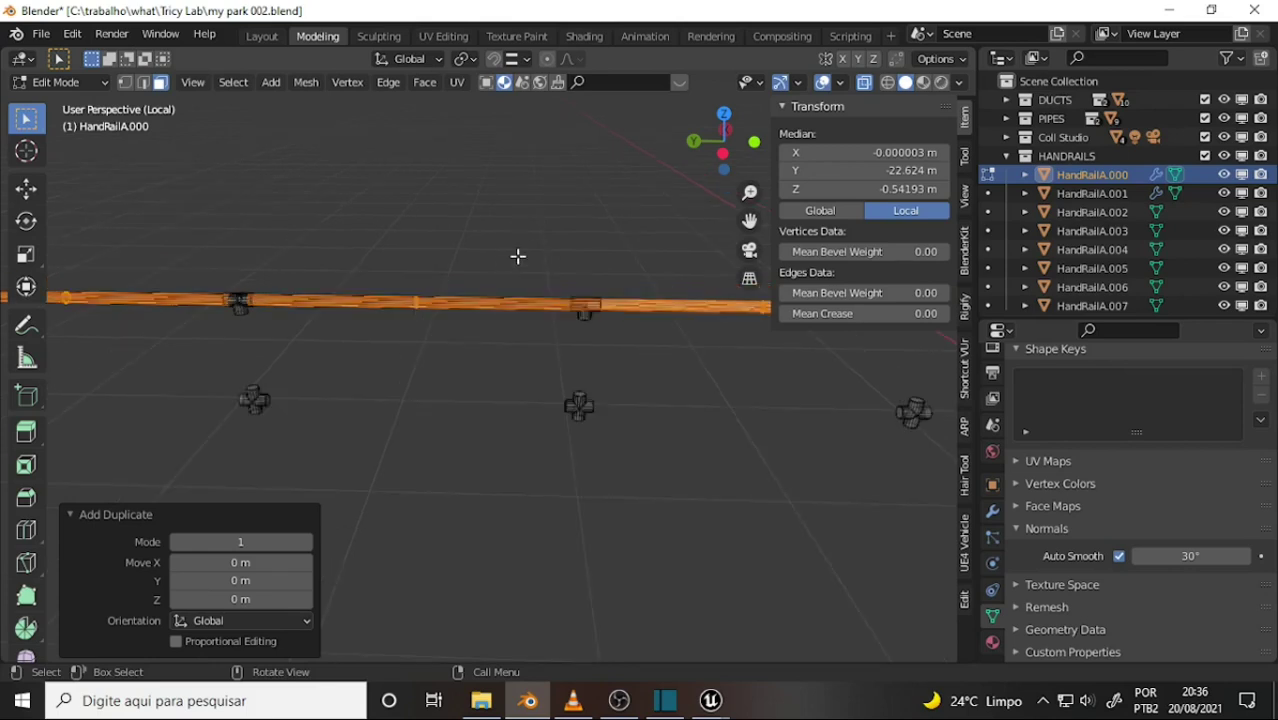
key("g")
key("z")
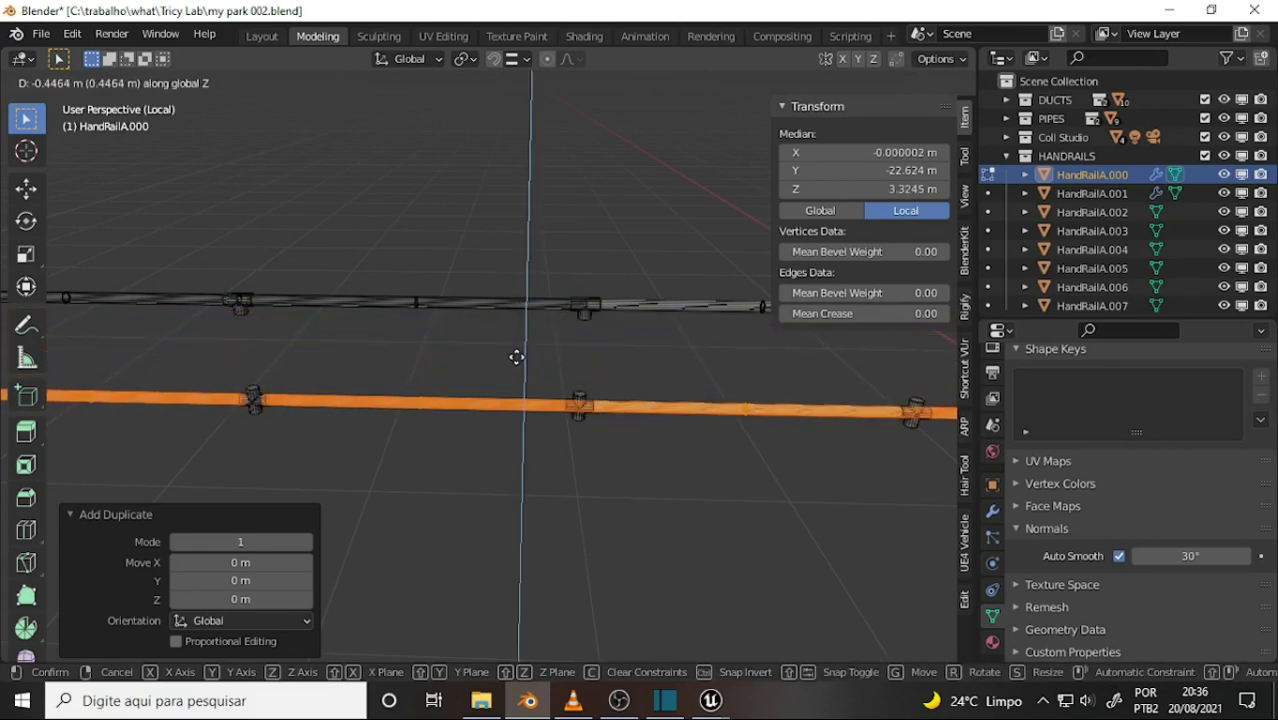
Step: Confirm the copied rail's lowered position and inspect its alignment with the cross joints
left_click(516, 357)
mouse_move(516, 216)
middle_mouse_down()
mouse_move(331, 160)
mouse_move(348, 160)
middle_mouse_up()
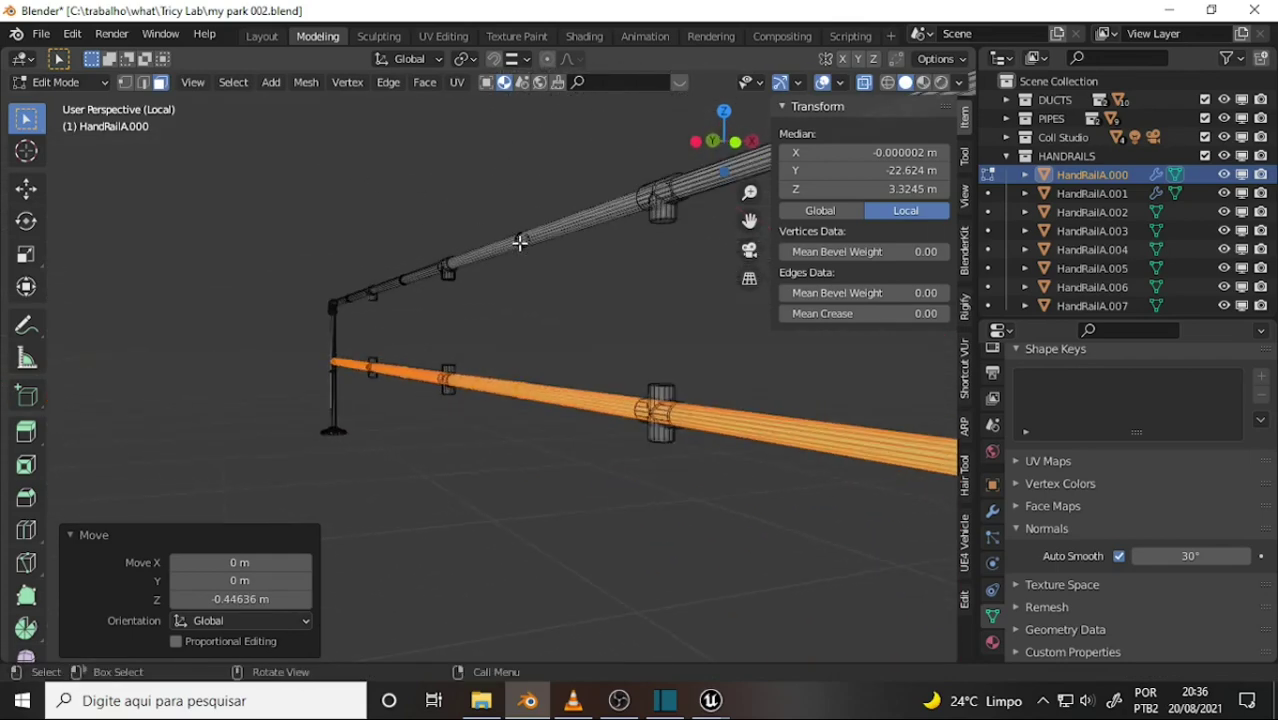
middle_click_drag(519, 240, 673, 274)
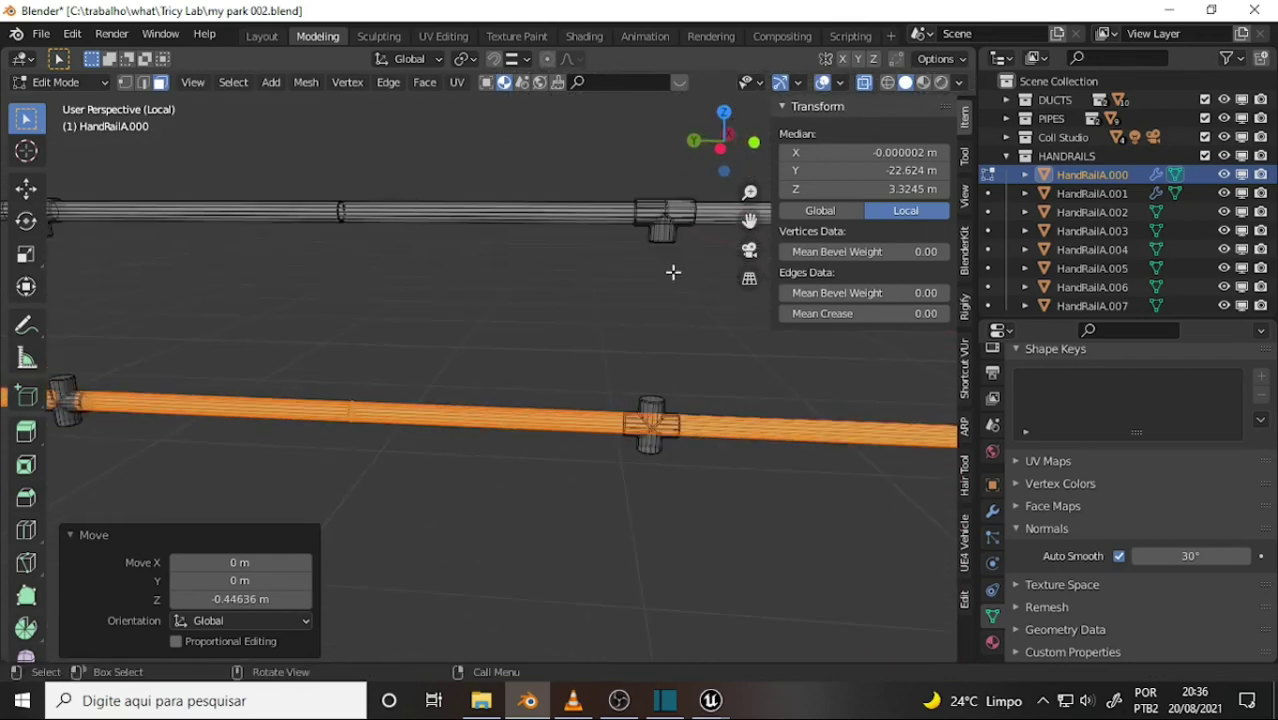
mouse_move(550, 265)
middle_mouse_down()
mouse_move(593, 280)
mouse_move(680, 267)
mouse_move(698, 250)
middle_mouse_up()
scroll(698, 246, "up", 5)
scroll(686, 317, "down", 3)
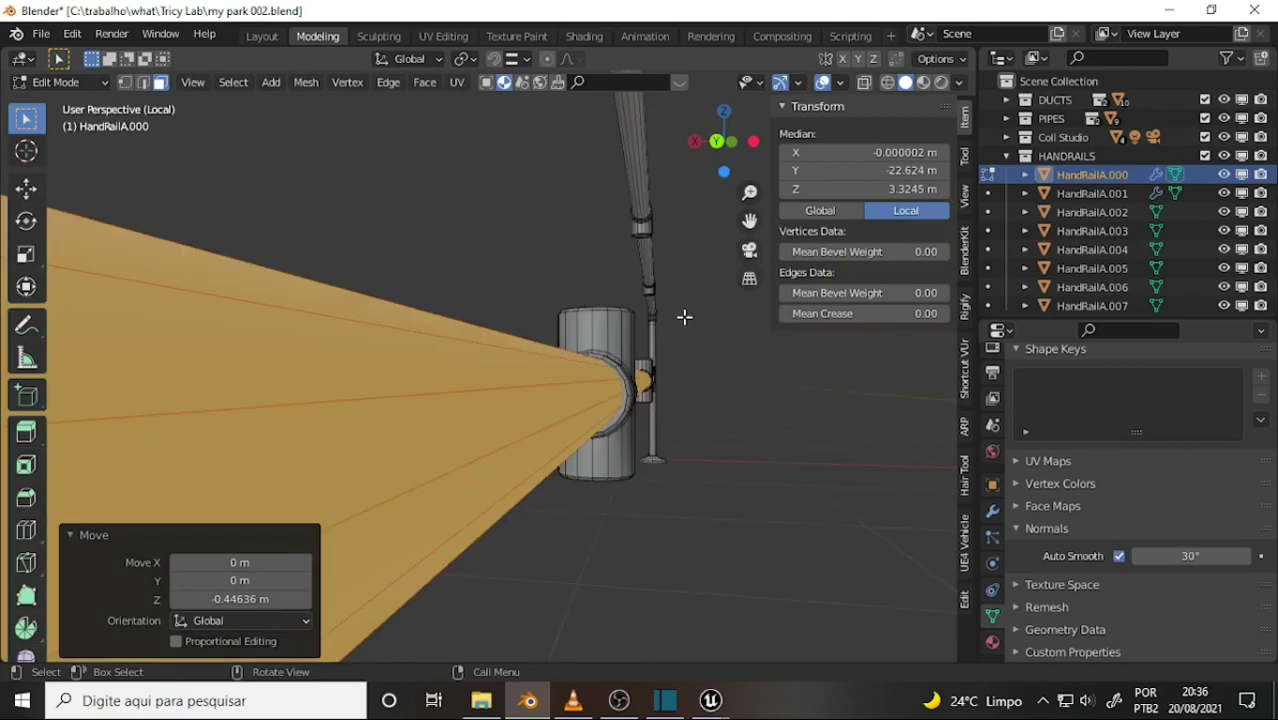
middle_click_drag(686, 317, 677, 314)
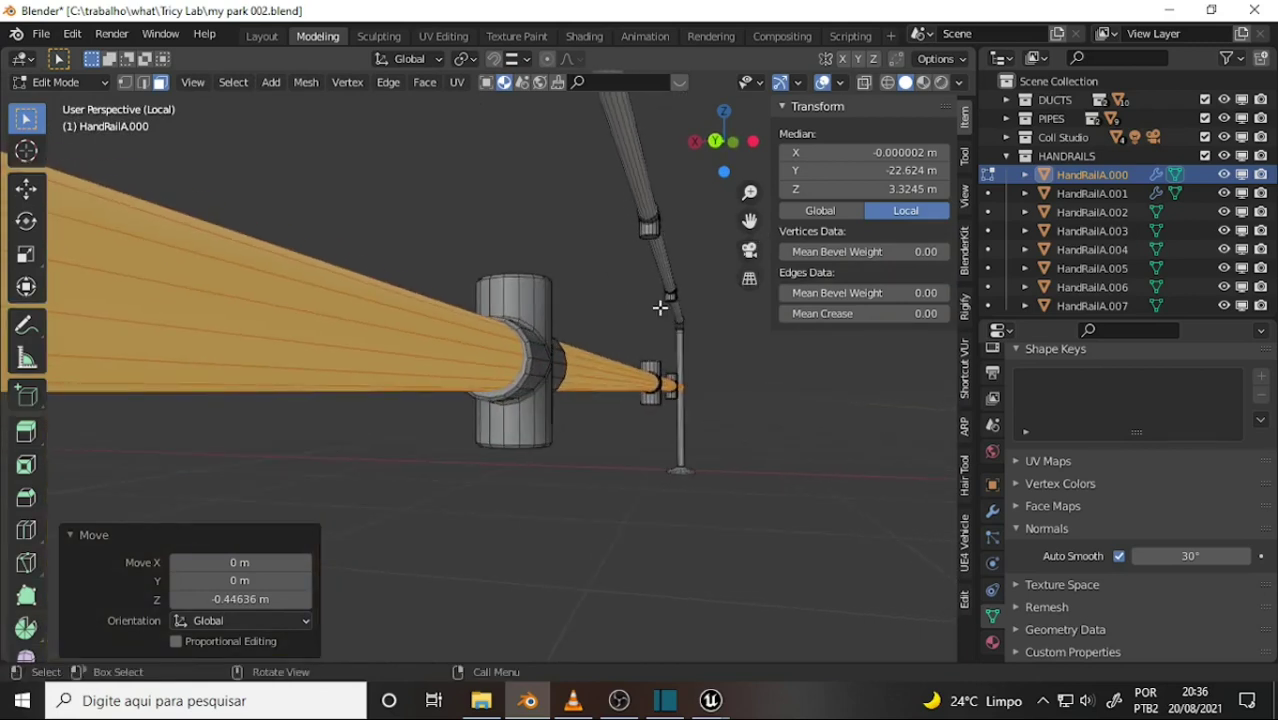
Step: Nudge the lower rail's height slightly along Z, then bring OBS Studio forward
key("g")
key("z")
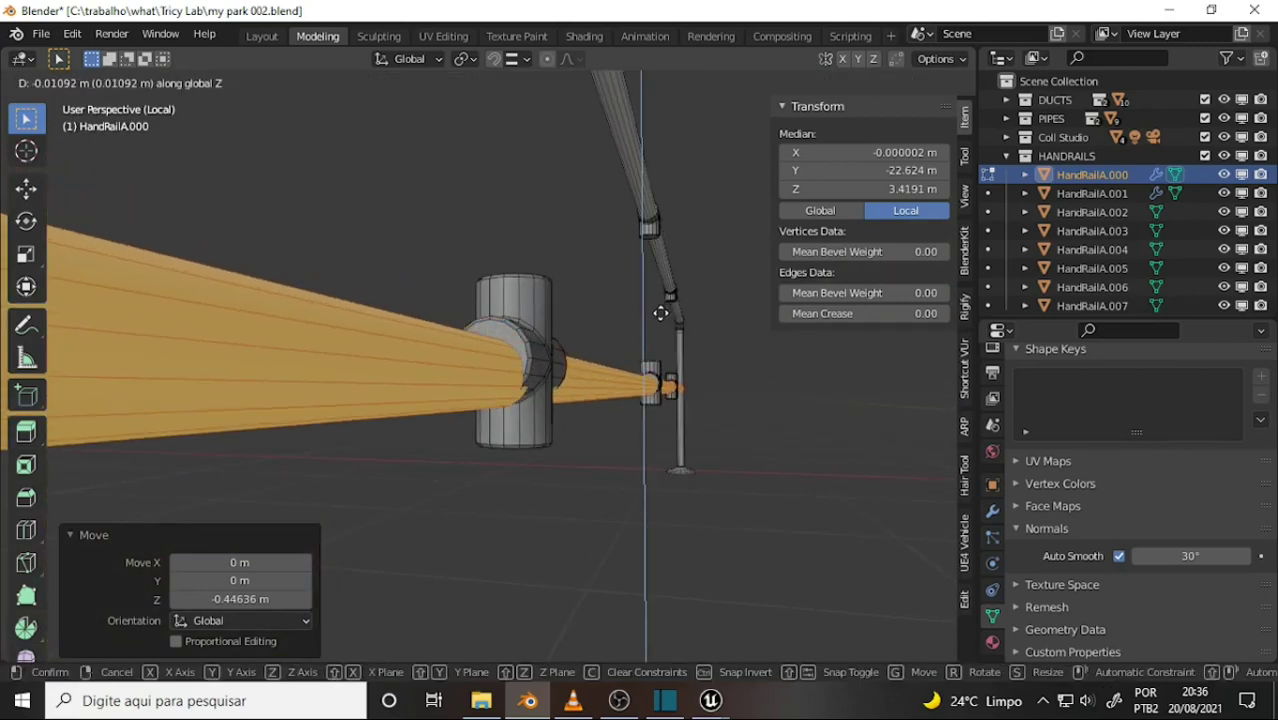
left_click(660, 309)
scroll(568, 265, "down", 5)
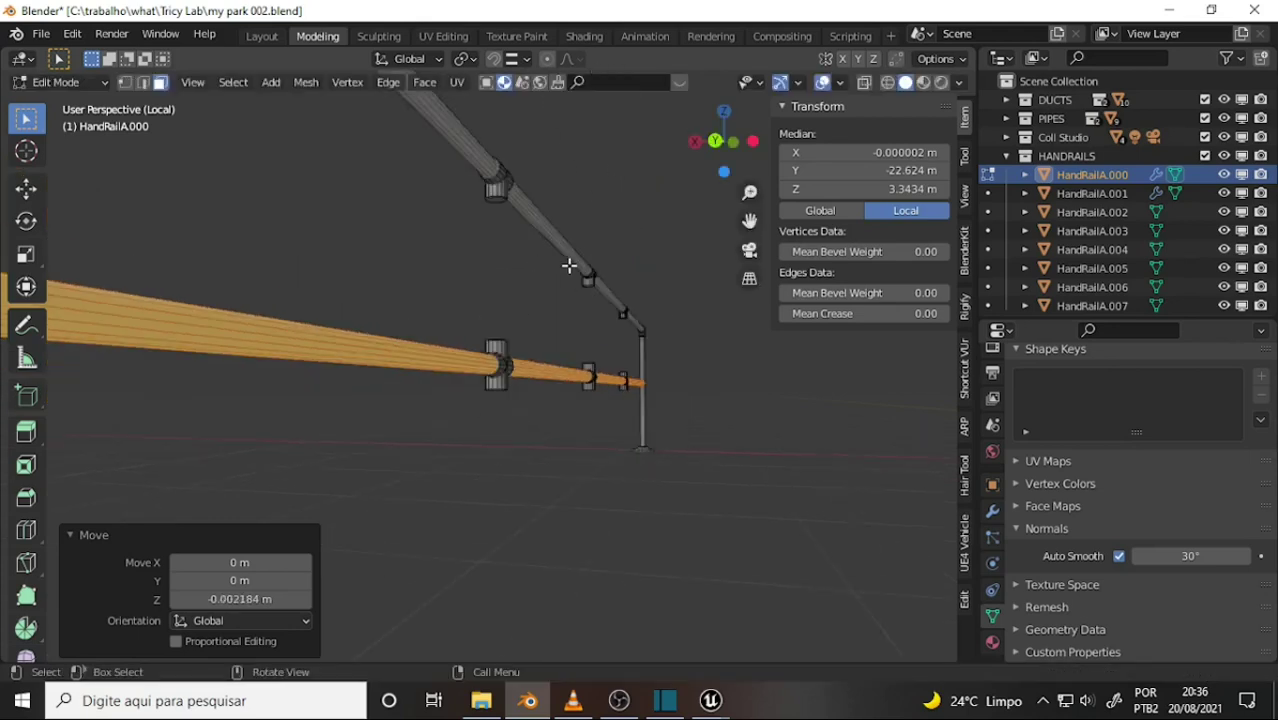
mouse_move(554, 265)
middle_mouse_down()
mouse_move(294, 303)
mouse_move(333, 320)
mouse_move(488, 311)
middle_mouse_up()
scroll(462, 308, "down", 3)
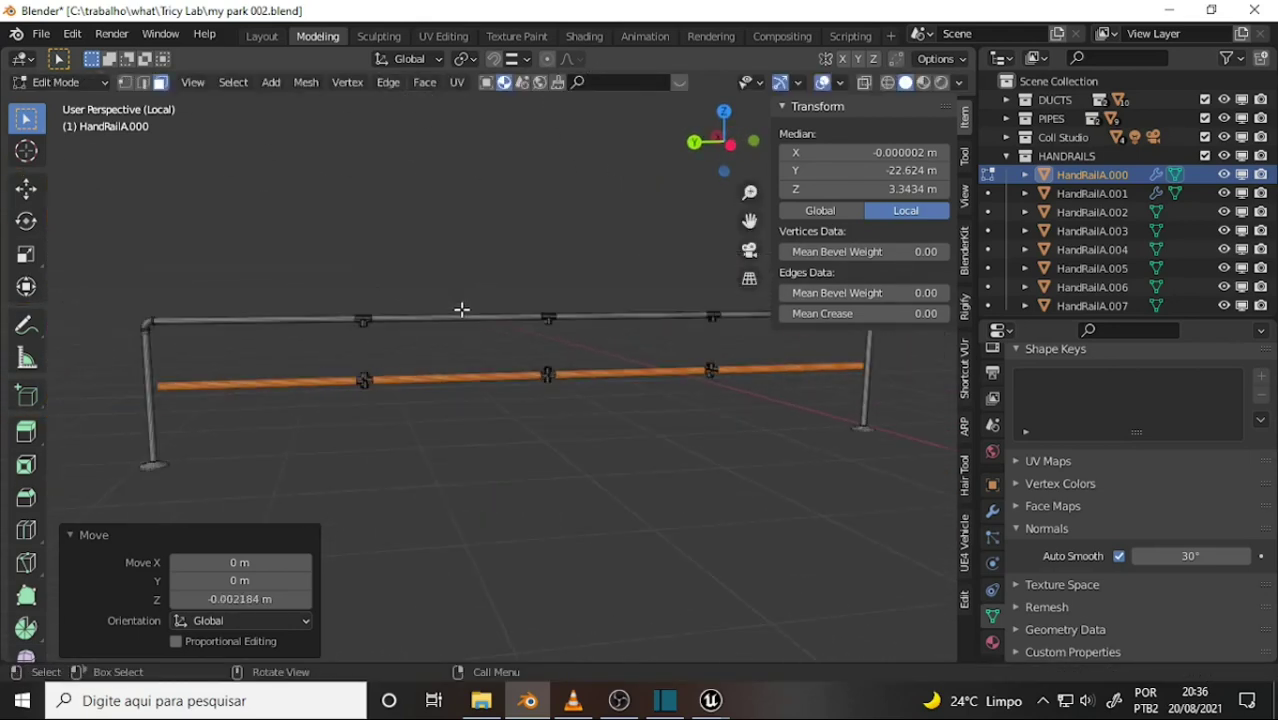
scroll(461, 309, "up", 3)
scroll(461, 309, "down", 1)
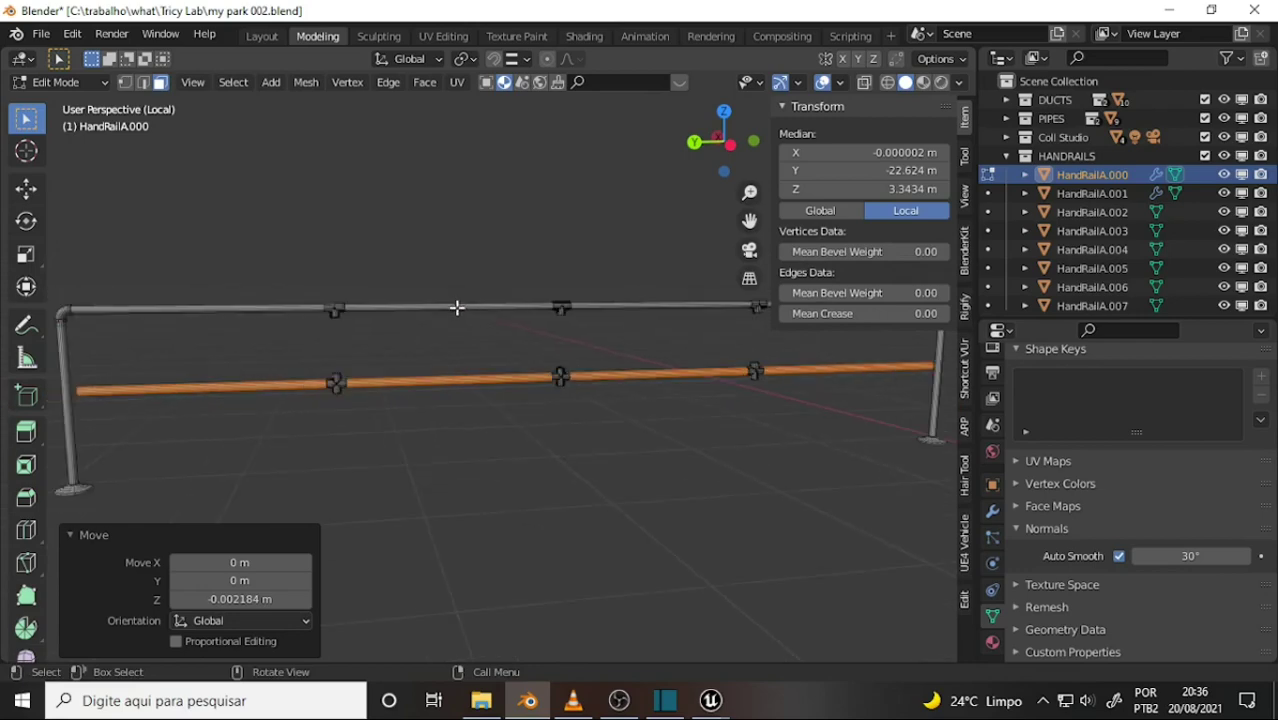
left_click(619, 700)
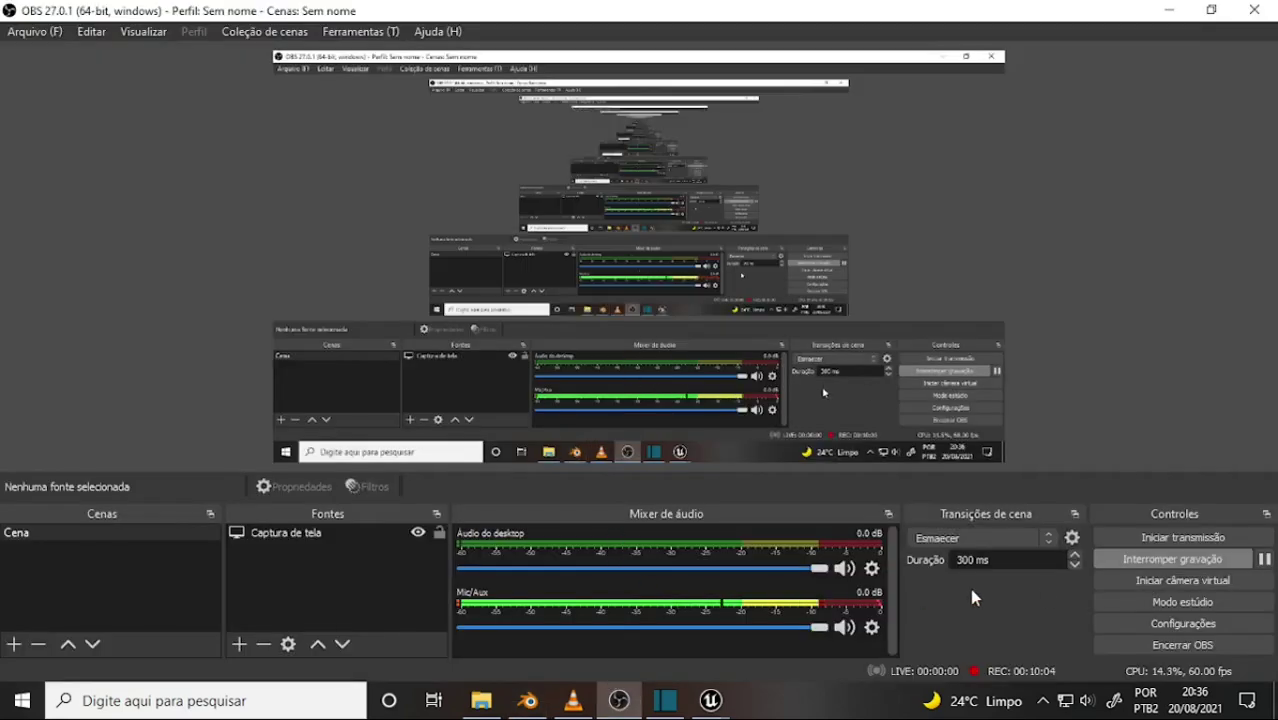